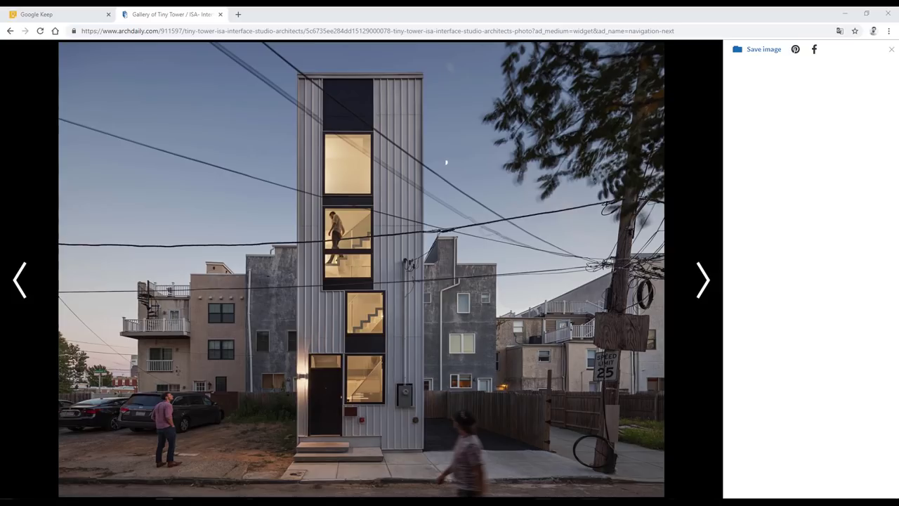
# Browse the Tiny Tower gallery from the exterior photos through the interior photos to the massing diagram
pyautogui.click(704, 289)
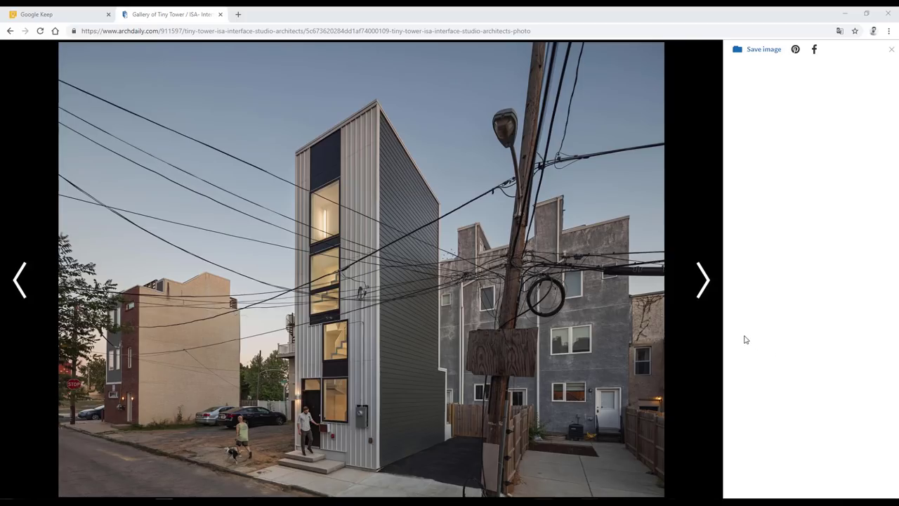
pyautogui.moveTo(449, 413)
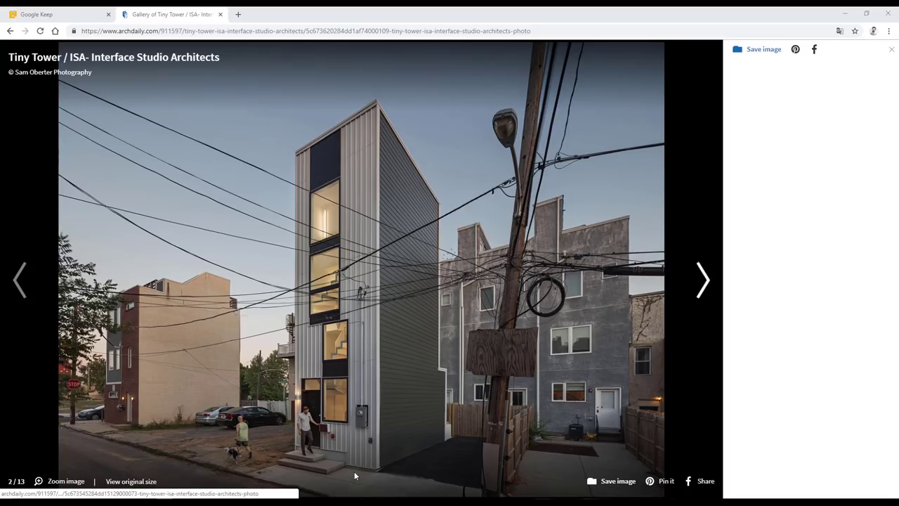
pyautogui.click(701, 280)
pyautogui.click(700, 281)
pyautogui.click(701, 281)
pyautogui.click(700, 282)
pyautogui.click(699, 283)
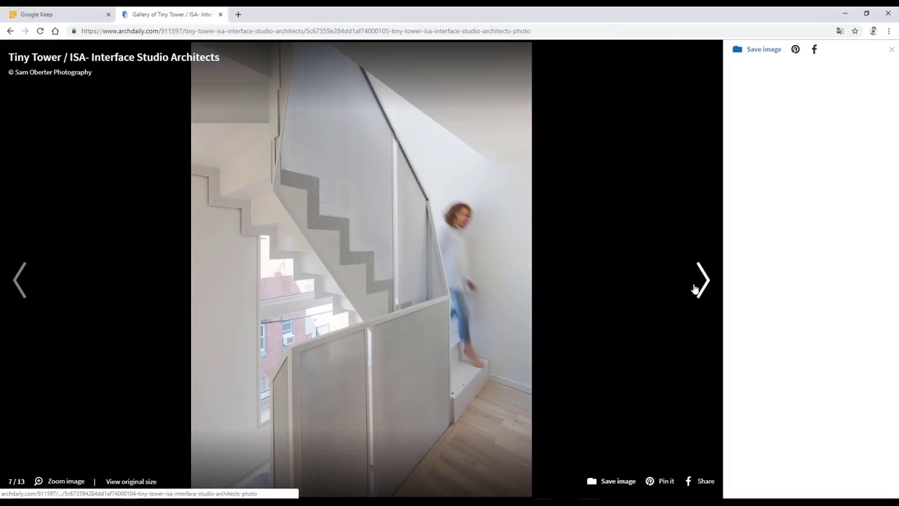
pyautogui.click(700, 283)
pyautogui.click(701, 283)
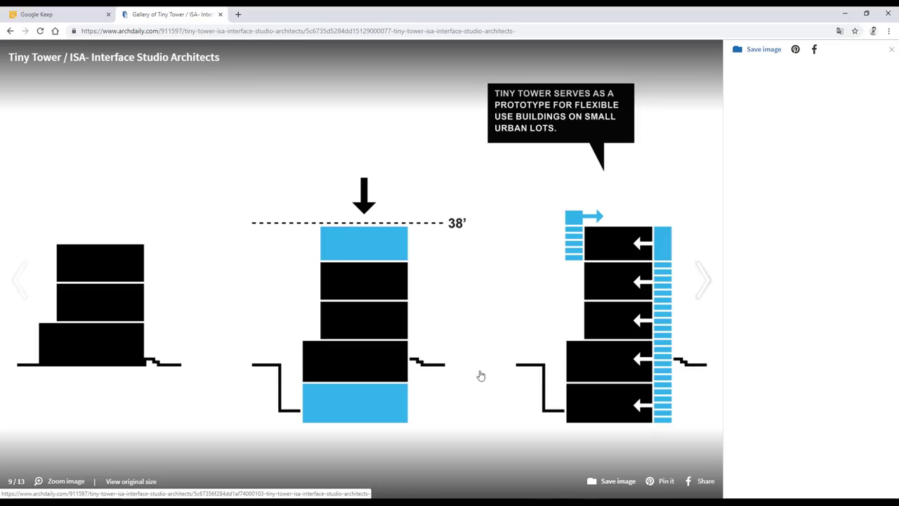
# Go back through the gallery to the exterior photos of the tower
pyautogui.click(31, 281)
pyautogui.click(30, 281)
pyautogui.click(30, 280)
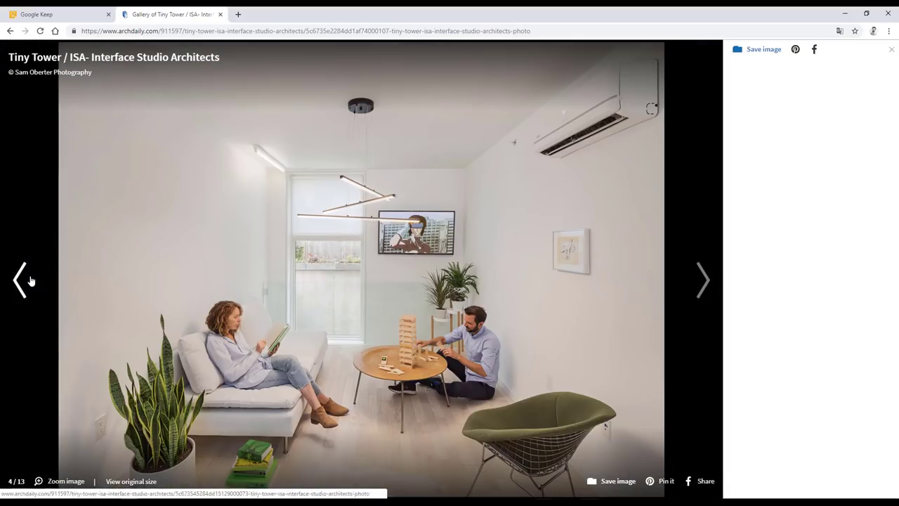
pyautogui.click(30, 280)
pyautogui.click(30, 280)
pyautogui.click(30, 280)
pyautogui.click(30, 280)
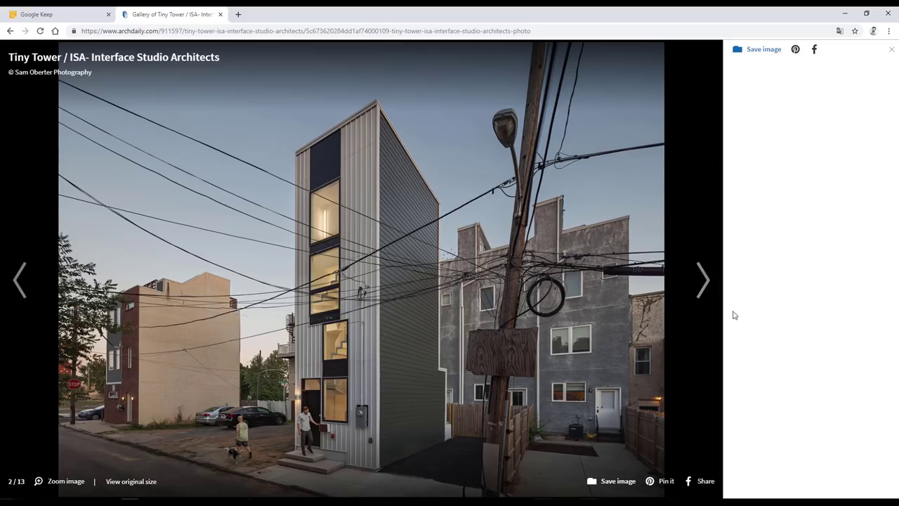
# Advance through the gallery's diagrams, axonometric view and section to the final image with the floor plans
pyautogui.click(700, 297)
pyautogui.click(700, 298)
pyautogui.click(700, 298)
pyautogui.click(700, 298)
pyautogui.click(700, 298)
pyautogui.click(700, 298)
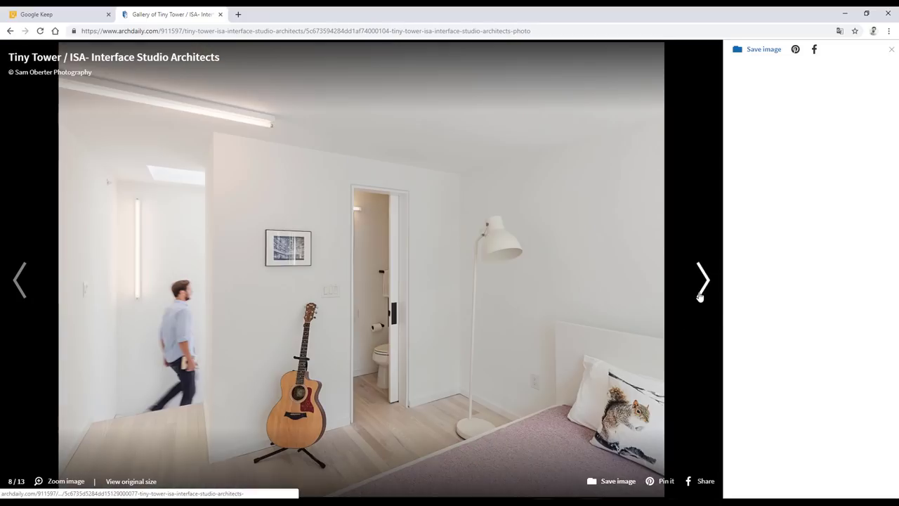
pyautogui.click(700, 297)
pyautogui.click(700, 297)
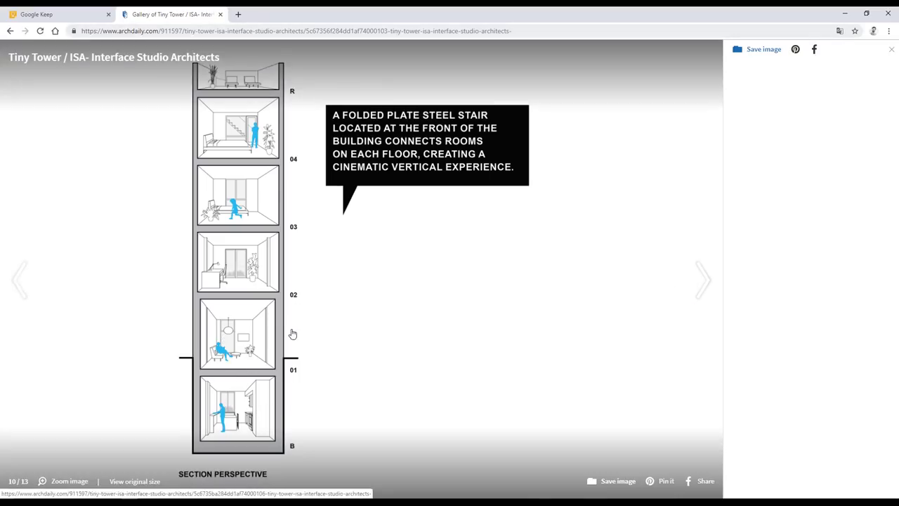
pyautogui.click(704, 279)
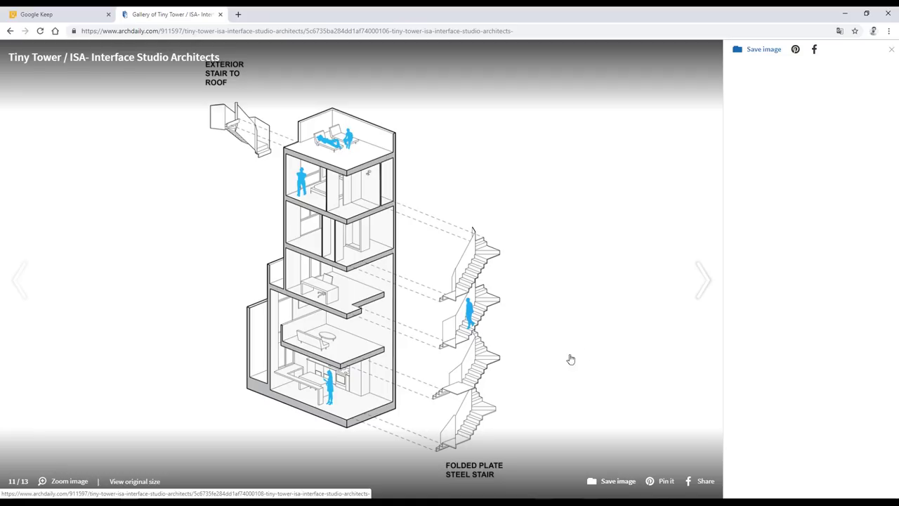
pyautogui.click(698, 293)
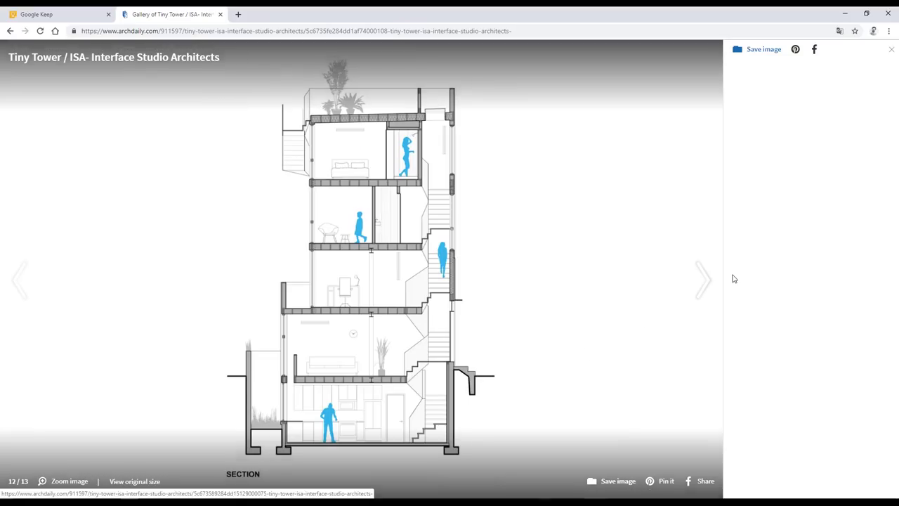
pyautogui.click(705, 289)
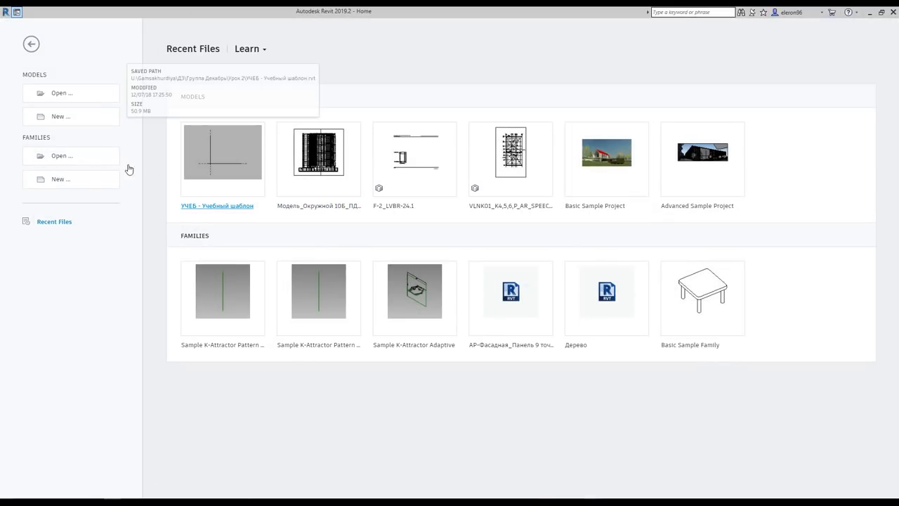
# Create a new Revit project from the Architectural Template
pyautogui.click(61, 118)
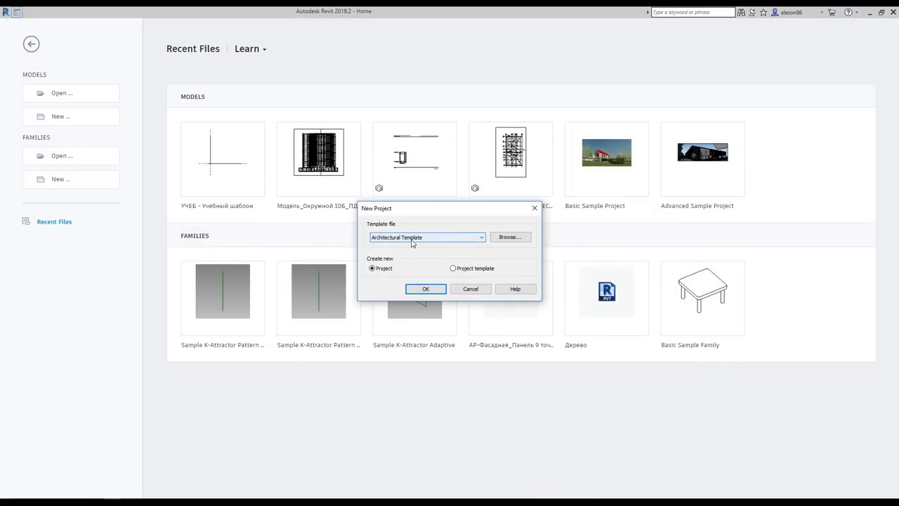
pyautogui.click(426, 289)
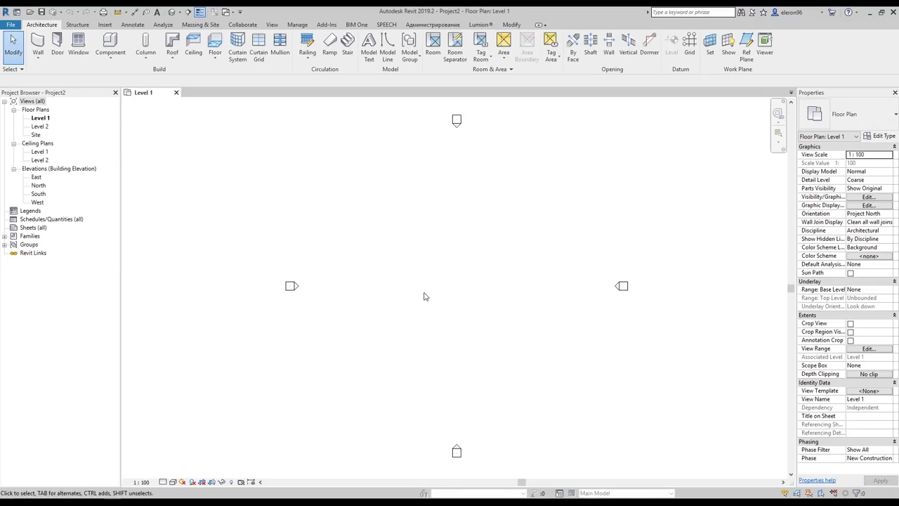
pyautogui.moveTo(480, 266); pyautogui.dragTo(463, 280, button='middle')
pyautogui.scroll(-2, 463, 280)
pyautogui.scroll(2, 463, 280)
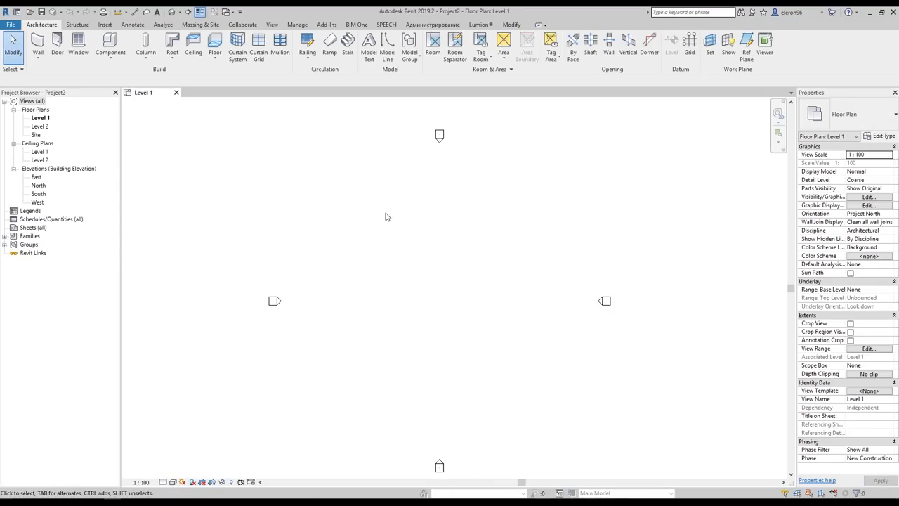
pyautogui.moveTo(535, 340); pyautogui.dragTo(501, 333, button='middle')
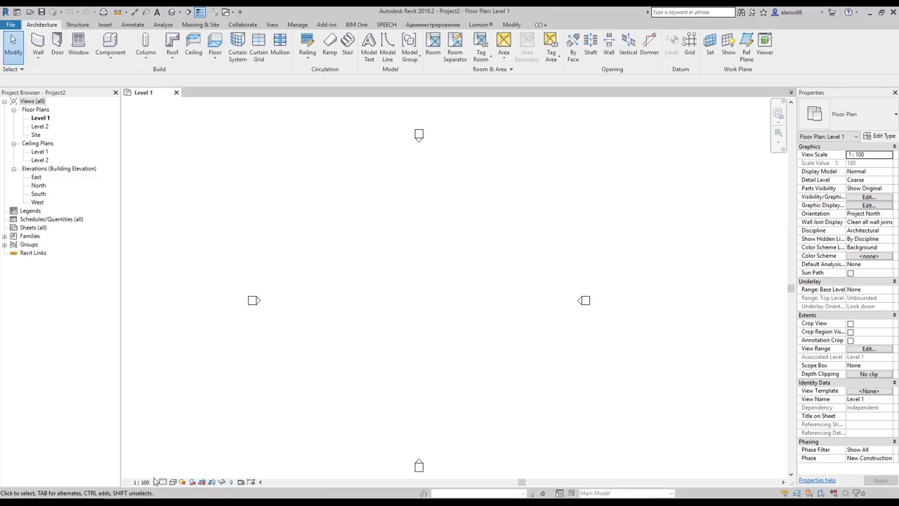
# Switch to the browser, save the floor plans image to the desktop and return to Revit
pyautogui.click(117, 501)
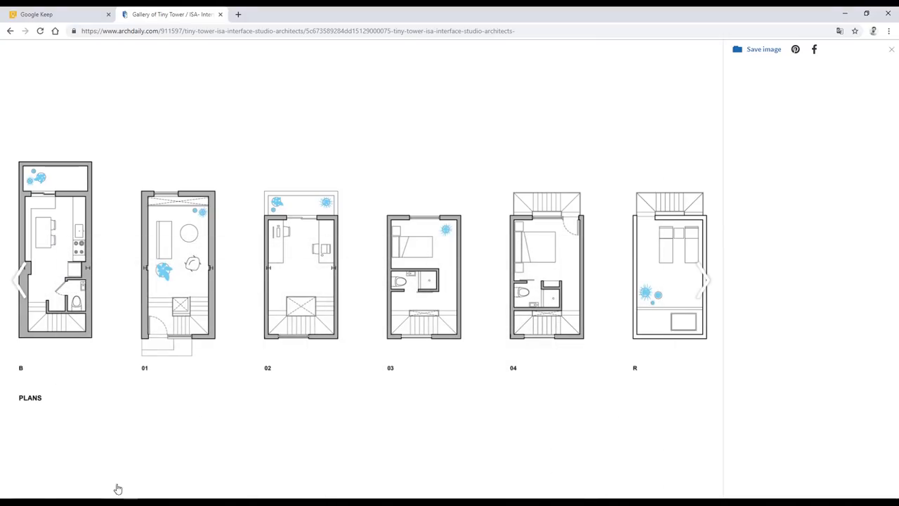
pyautogui.rightClick(366, 244)
pyautogui.click(437, 275)
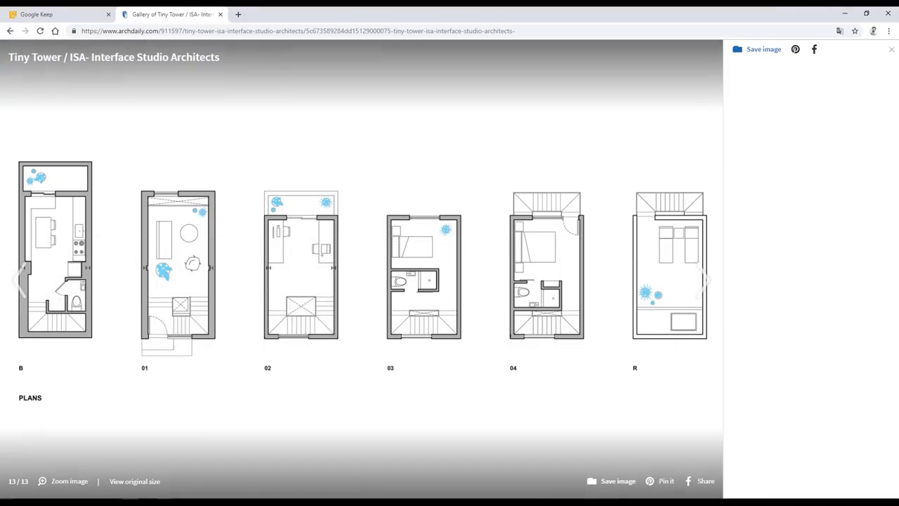
pyautogui.hotkey('alt', 'Tab')
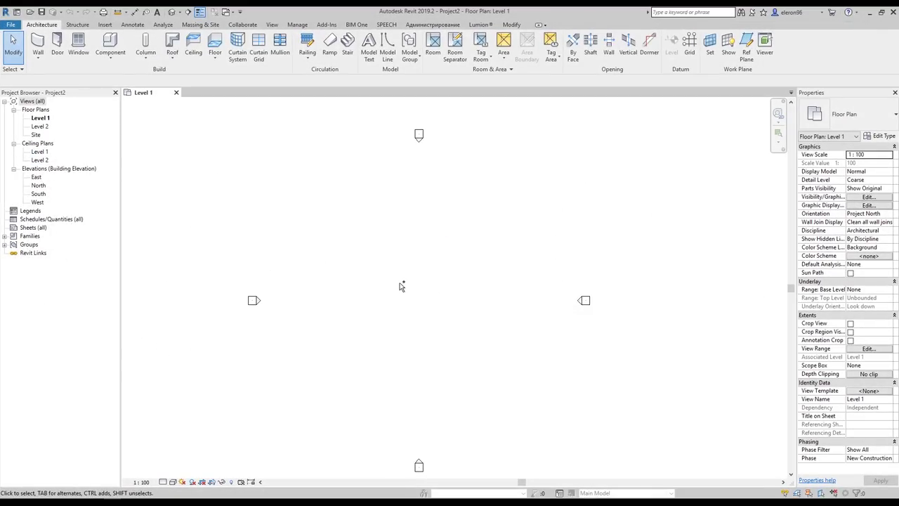
# Open the image manager and start adding an image from the Desktop folder
pyautogui.scroll(-2, 404, 261)
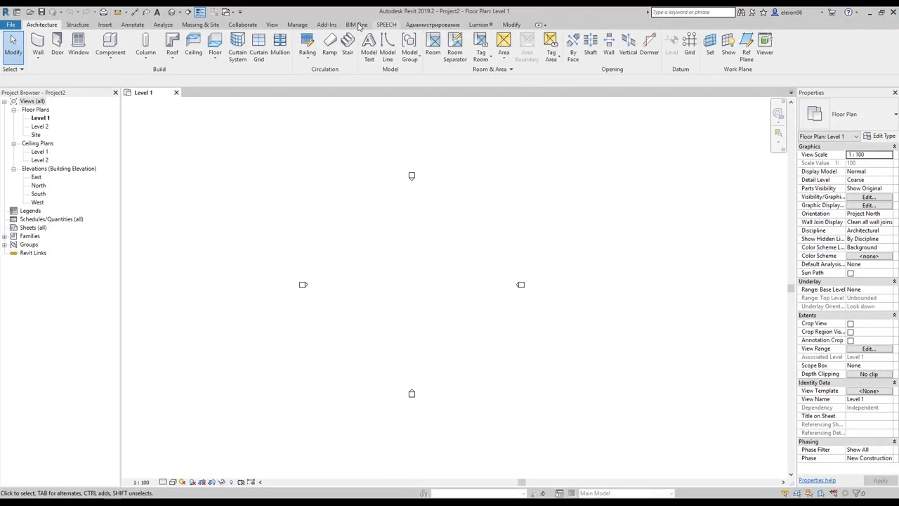
pyautogui.click(298, 29)
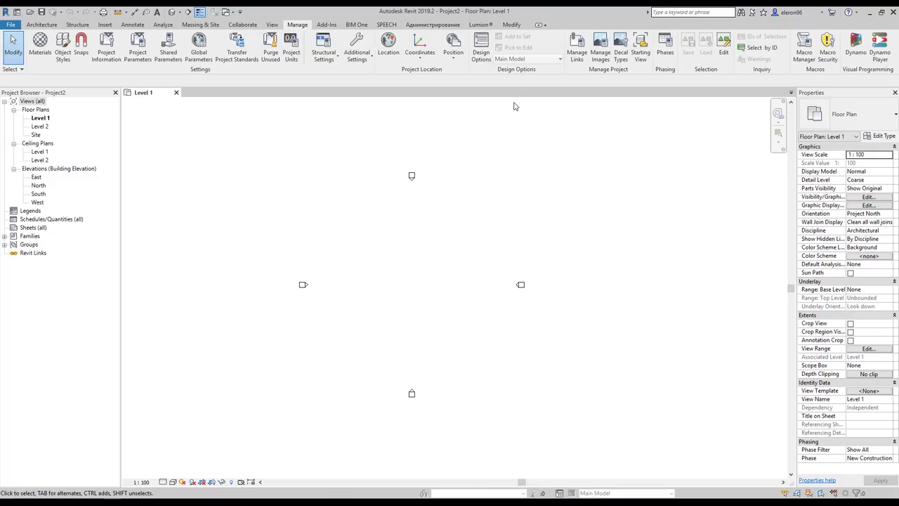
pyautogui.click(600, 43)
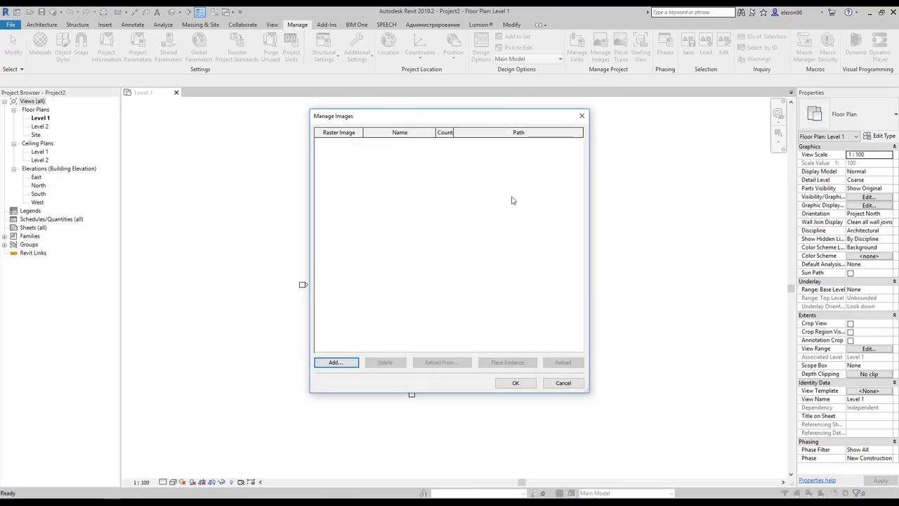
pyautogui.click(359, 365)
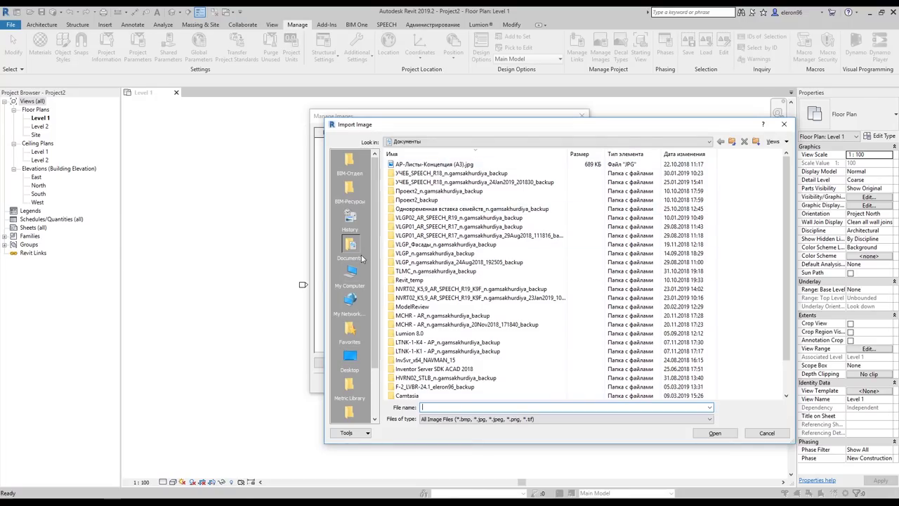
pyautogui.click(346, 361)
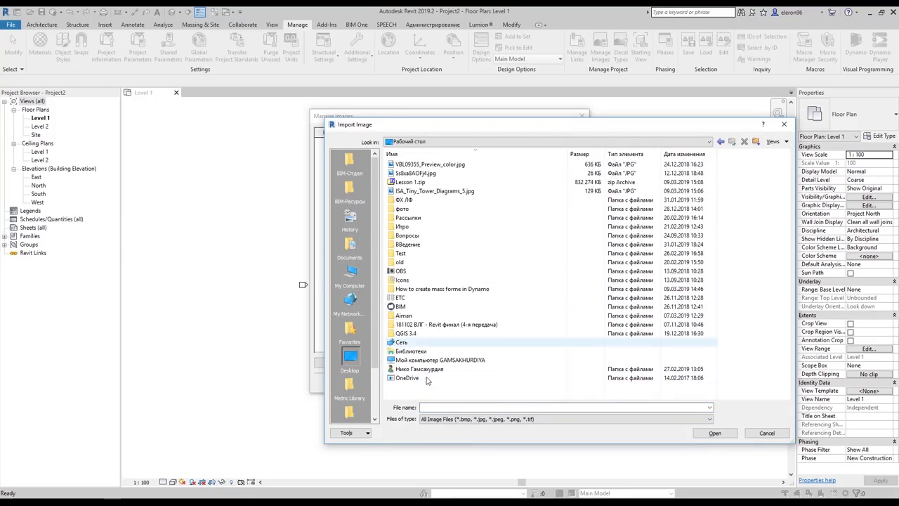
# Show the Desktop files as thumbnails to find the saved floor plans image
pyautogui.rightClick(419, 396)
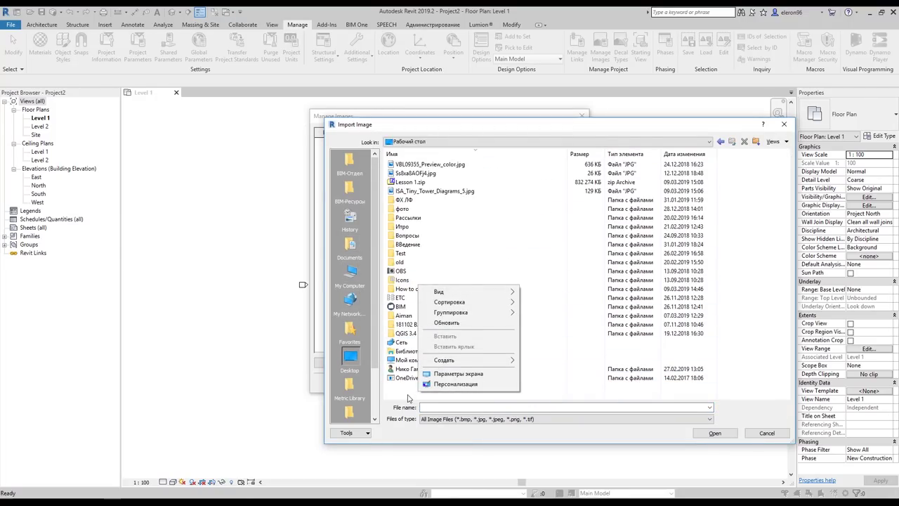
pyautogui.click(408, 394)
pyautogui.click(772, 142)
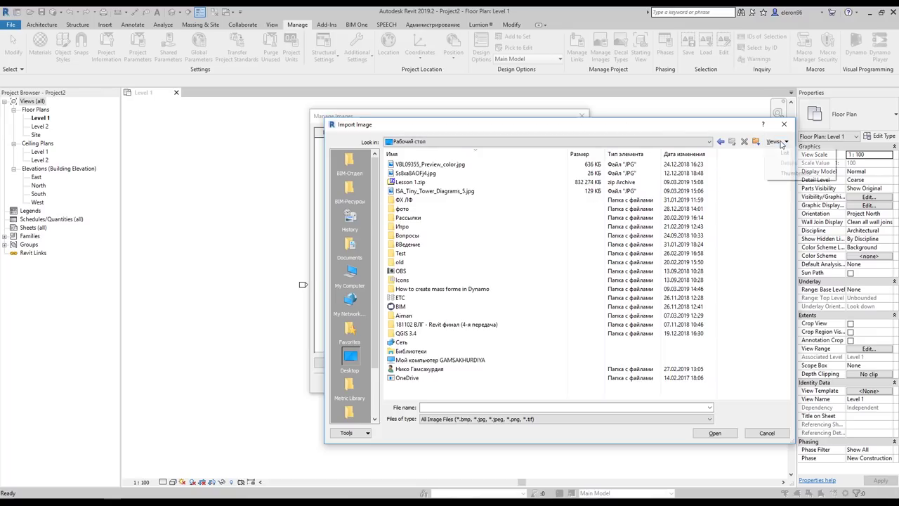
pyautogui.click(755, 212)
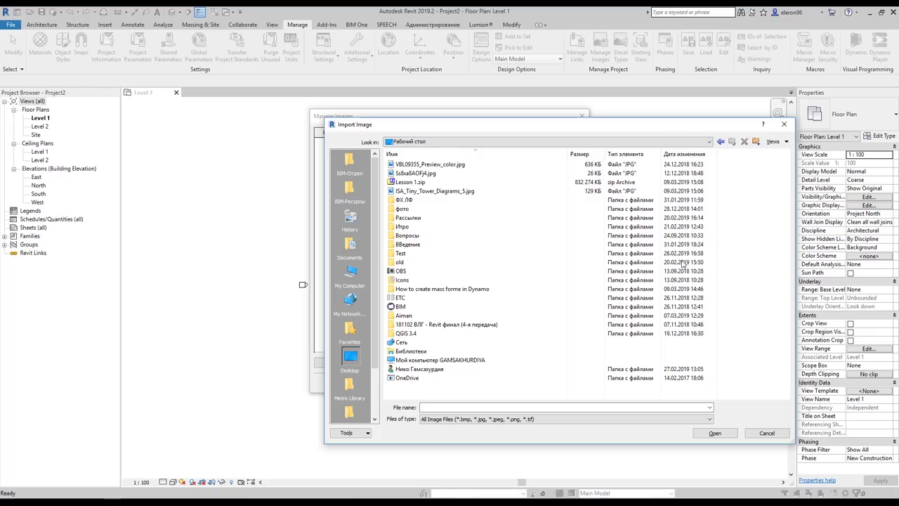
pyautogui.click(428, 164)
pyautogui.click(423, 173)
pyautogui.click(428, 164)
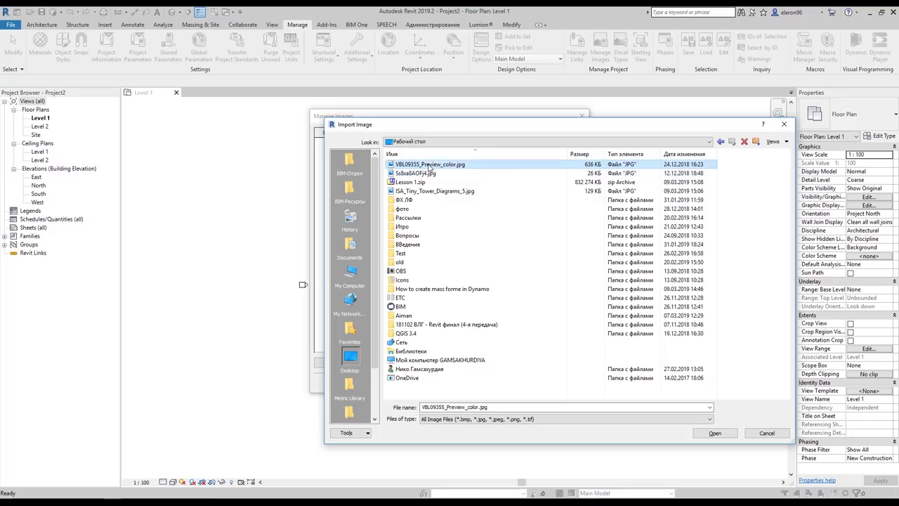
pyautogui.click(407, 394)
pyautogui.rightClick(407, 390)
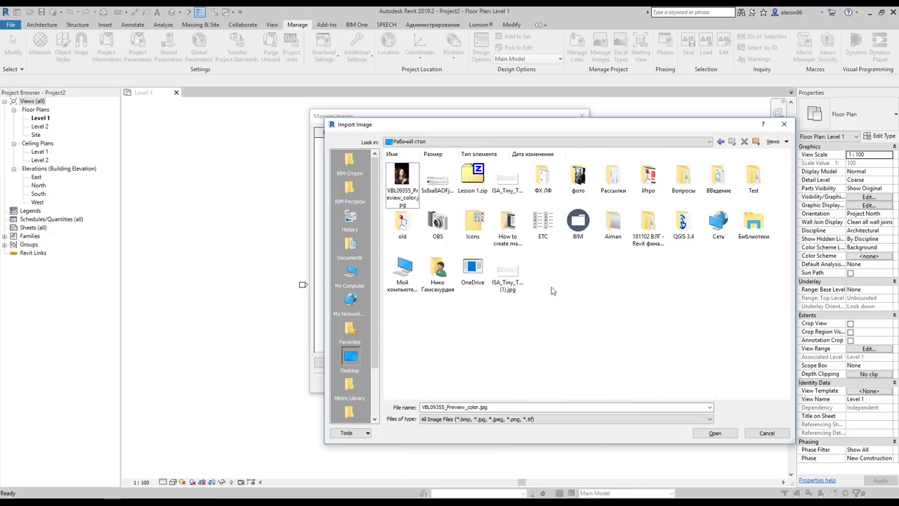
# Import ISA_Tiny_Tower_Diagrams_5 (1).jpg into the project and accept the image list
pyautogui.click(518, 280)
pyautogui.click(715, 432)
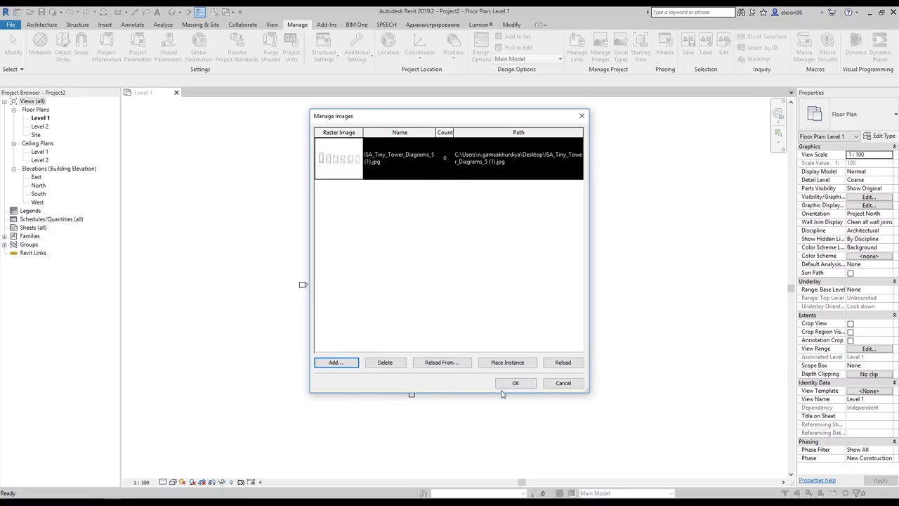
pyautogui.click(516, 383)
# Place an instance of the imported floor plans image in the Level 1 plan, centred between the elevation markers
pyautogui.click(600, 51)
pyautogui.rightClick(343, 167)
pyautogui.click(516, 363)
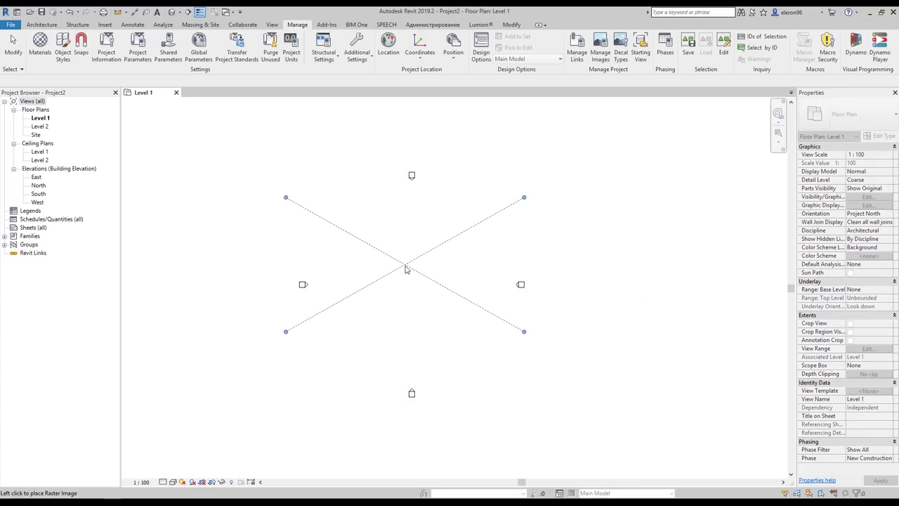
pyautogui.click(407, 279)
pyautogui.click(551, 303)
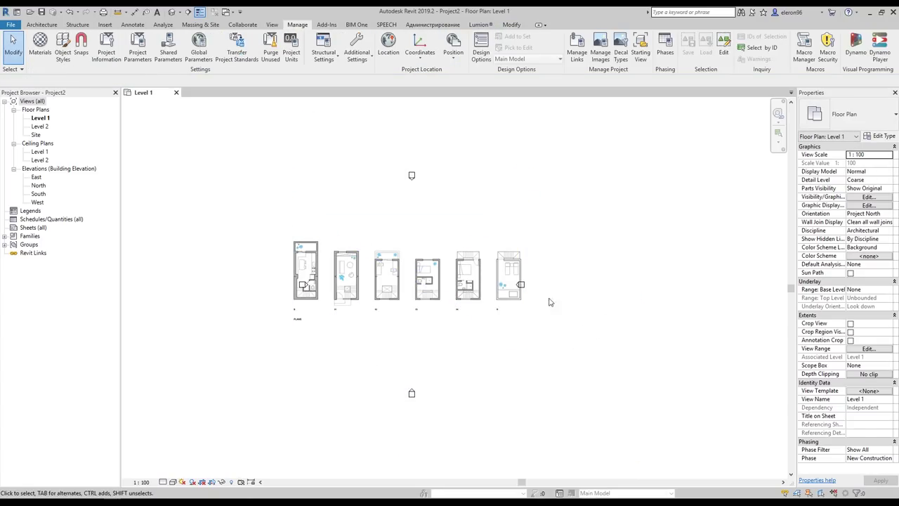
# Move the placed floor plans image eastward so that all its plans lie clear of the west elevation marker
pyautogui.click(397, 260)
pyautogui.moveTo(396, 260); pyautogui.dragTo(493, 253)
pyautogui.scroll(4, 393, 277)
pyautogui.scroll(3, 396, 276)
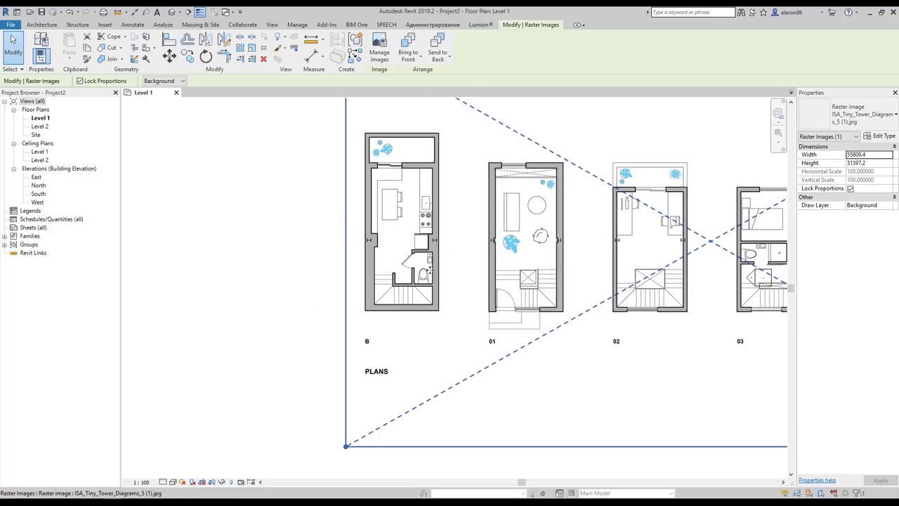
# Examine the floor plans from B to R in the placed image and leave the image selected
pyautogui.scroll(-1, 577, 278)
pyautogui.moveTo(577, 278); pyautogui.dragTo(385, 266, button='middle')
pyautogui.moveTo(644, 309); pyautogui.dragTo(414, 308, button='middle')
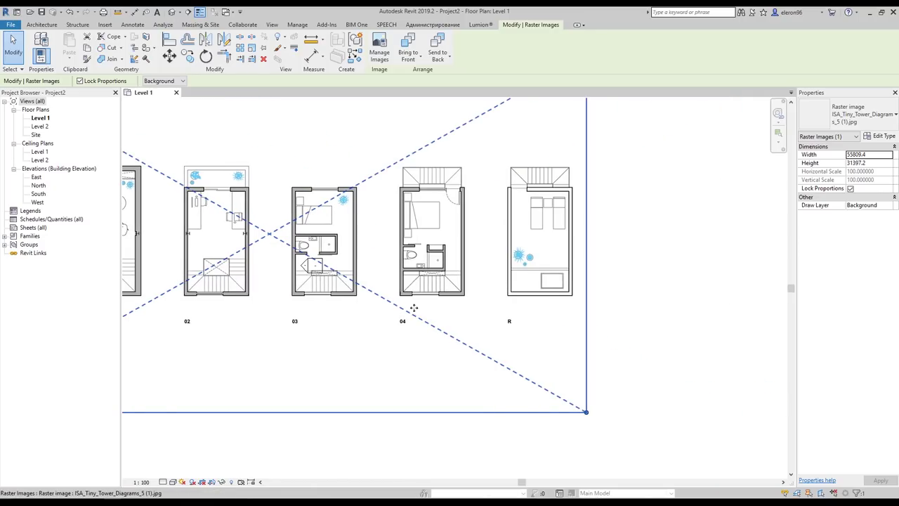
pyautogui.moveTo(256, 299)
pyautogui.mouseDown(button='middle')
pyautogui.moveTo(560, 292)
pyautogui.moveTo(690, 328)
pyautogui.mouseUp(button='middle')
pyautogui.click(289, 285)
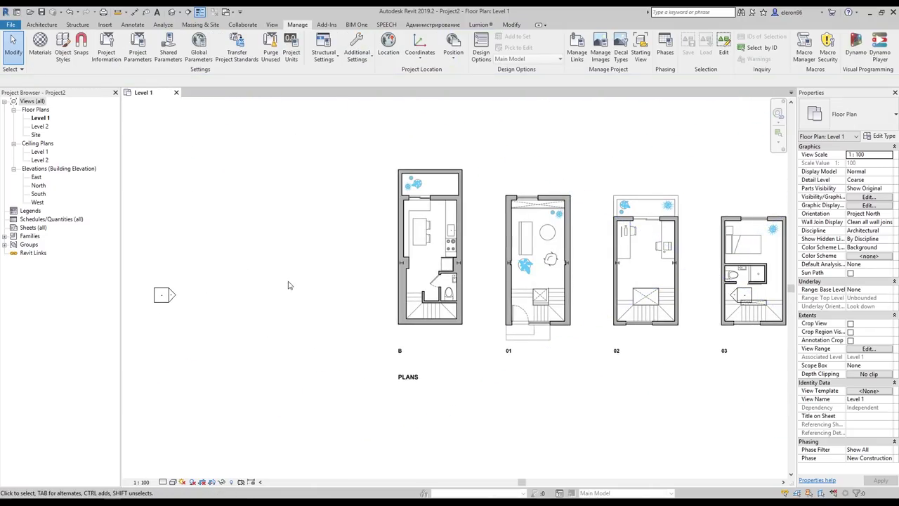
pyautogui.click(479, 290)
pyautogui.moveTo(479, 291); pyautogui.dragTo(413, 306, button='middle')
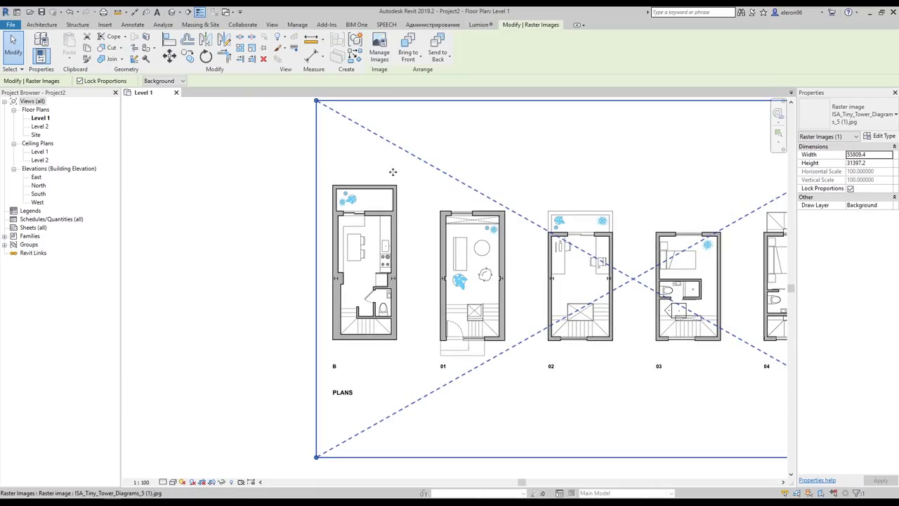
# Measure the width of the bathroom door opening in plan B
pyautogui.scroll(2, 384, 322)
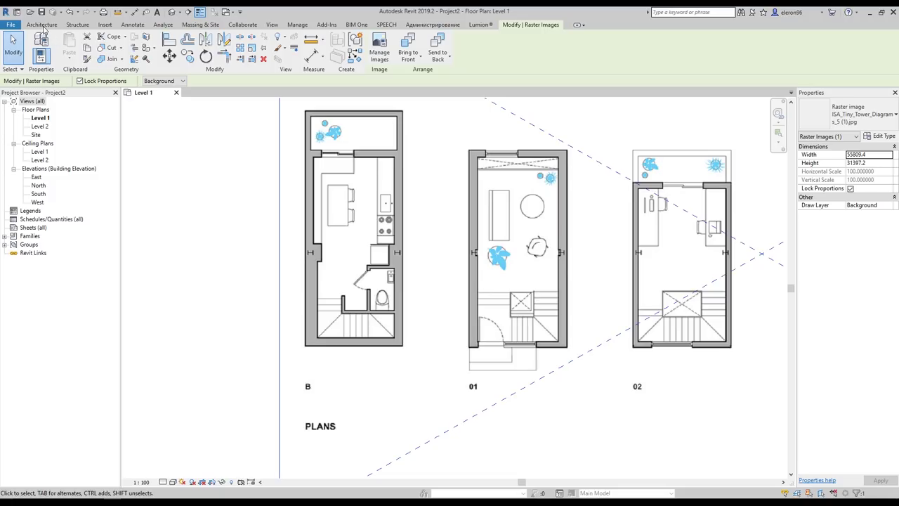
pyautogui.click(42, 25)
pyautogui.click(120, 12)
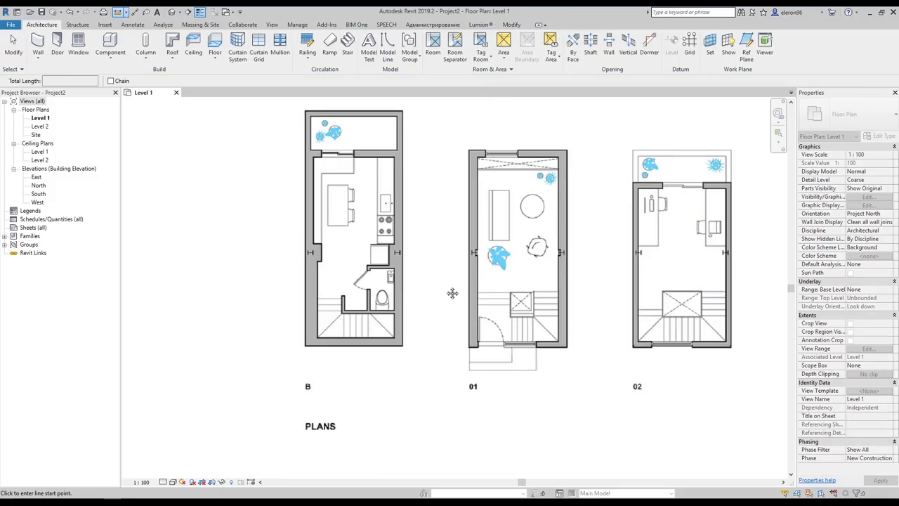
pyautogui.scroll(5, 379, 274)
pyautogui.click(424, 256)
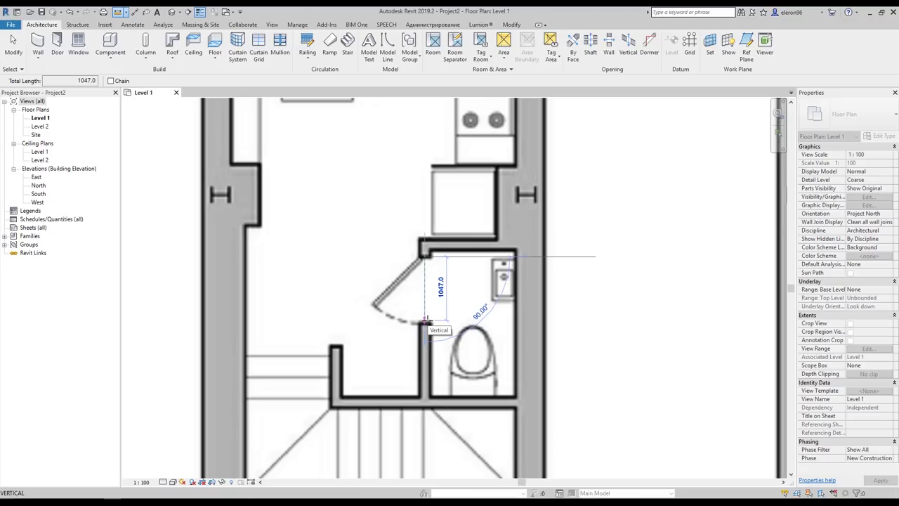
pyautogui.press('Escape')
pyautogui.press('Escape')
# Draw a vertical 900 mm model line downward from the upper jamb of the bathroom door opening in plan B
pyautogui.click(387, 48)
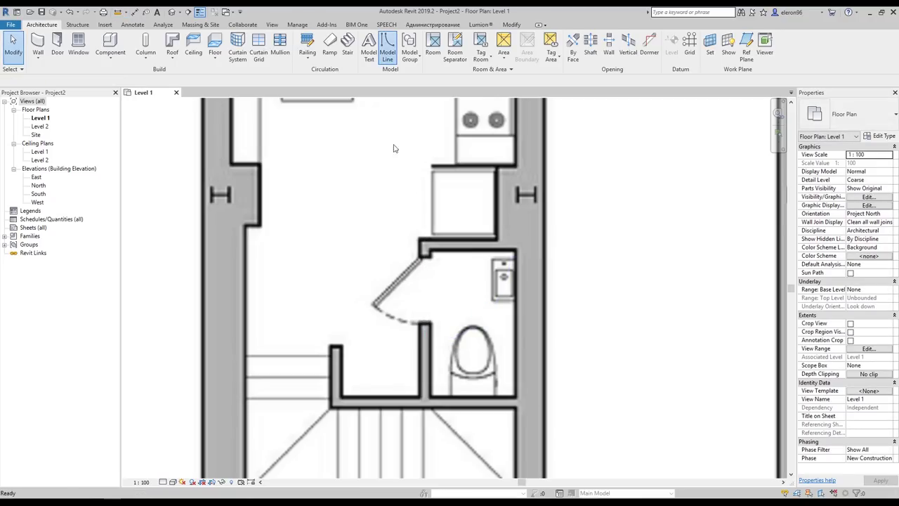
pyautogui.click(427, 257)
pyautogui.write('900')
pyautogui.press('Return')
pyautogui.press('Escape')
pyautogui.press('Escape')
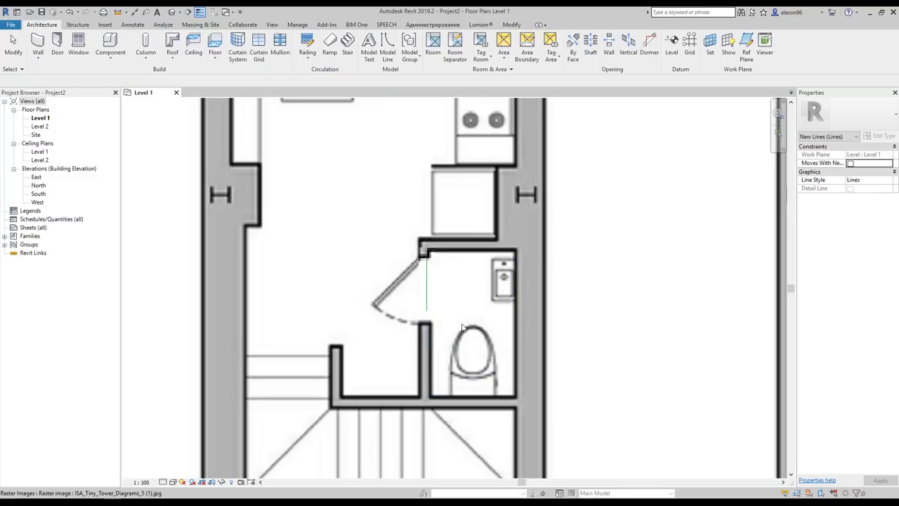
# Scale the floor plans image graphically from the line's upper end so that the bathroom door opening matches the 900 mm line
pyautogui.scroll(-5, 421, 316)
pyautogui.click(383, 304)
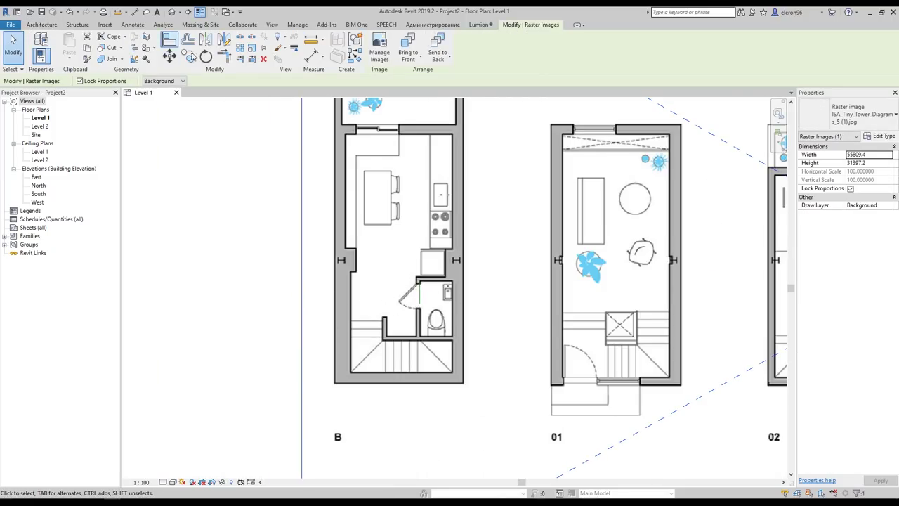
pyautogui.click(251, 48)
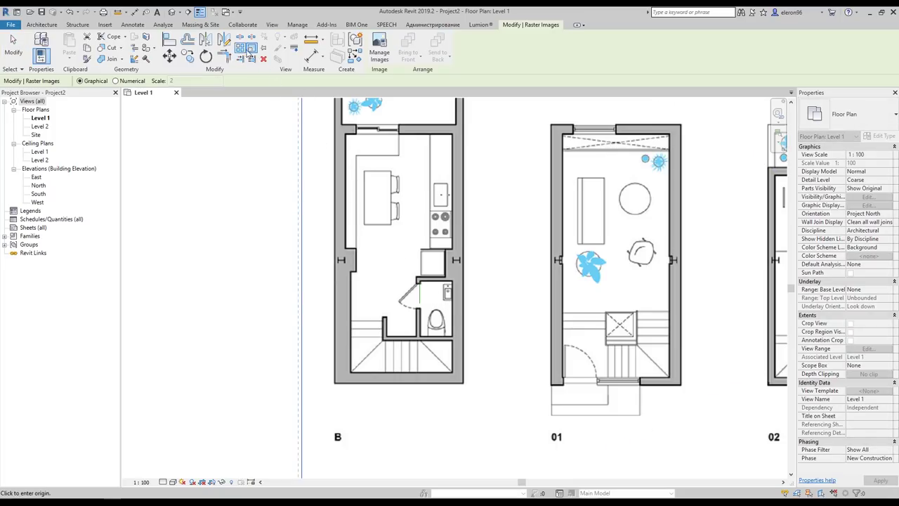
pyautogui.scroll(3, 398, 264)
pyautogui.click(444, 304)
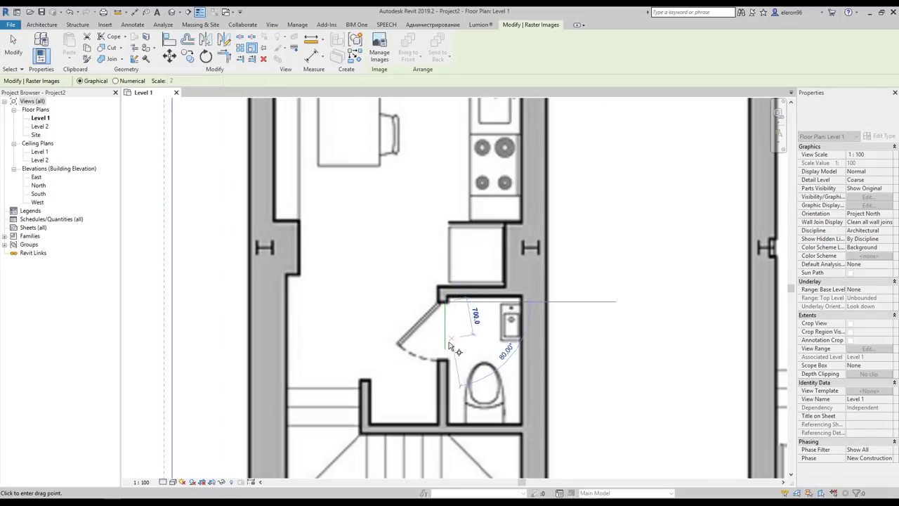
pyautogui.scroll(3, 444, 359)
pyautogui.click(444, 365)
pyautogui.click(444, 325)
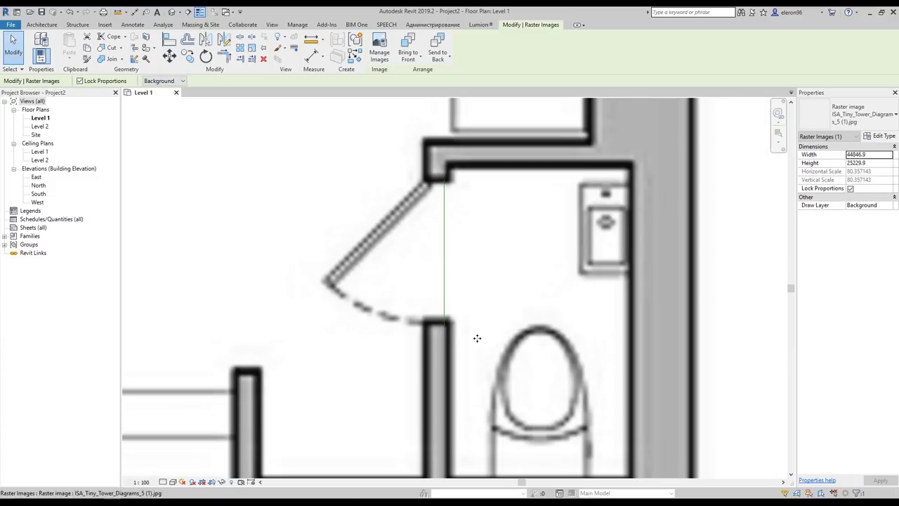
pyautogui.press('Escape')
# Draw a vertical grid along the west wall of plan B, from its upper corner to below the PLANS caption
pyautogui.scroll(-6, 457, 285)
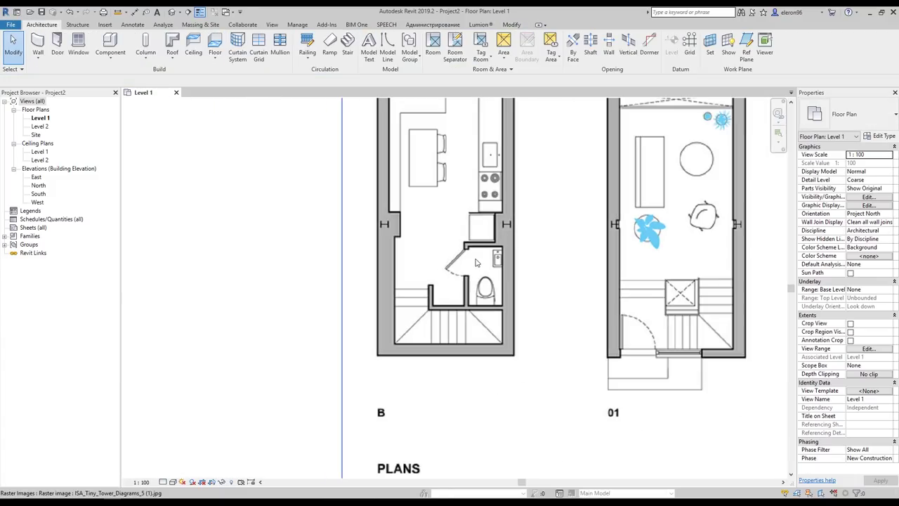
pyautogui.scroll(4, 458, 292)
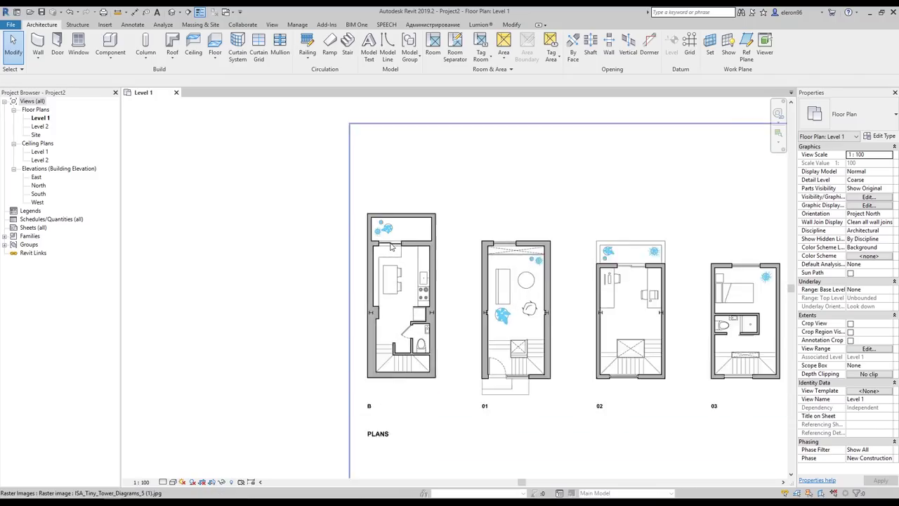
pyautogui.scroll(1, 412, 344)
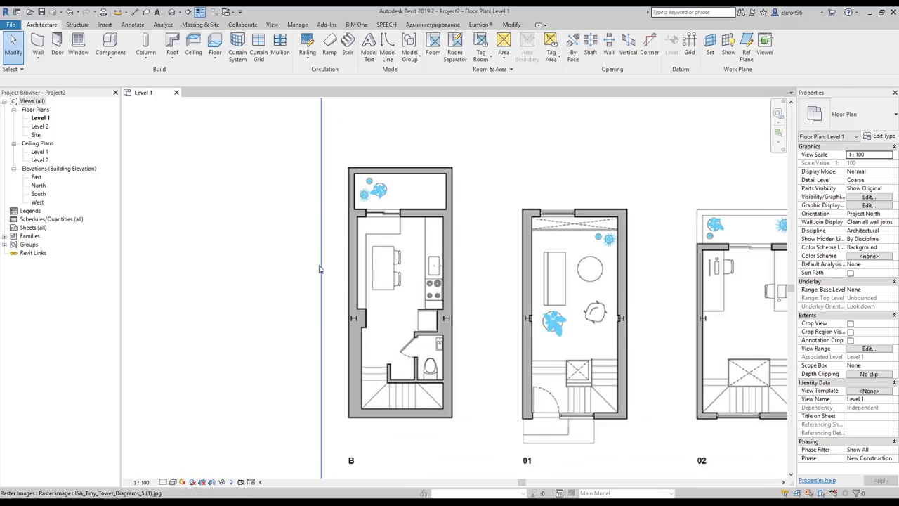
pyautogui.click(689, 47)
pyautogui.scroll(6, 354, 172)
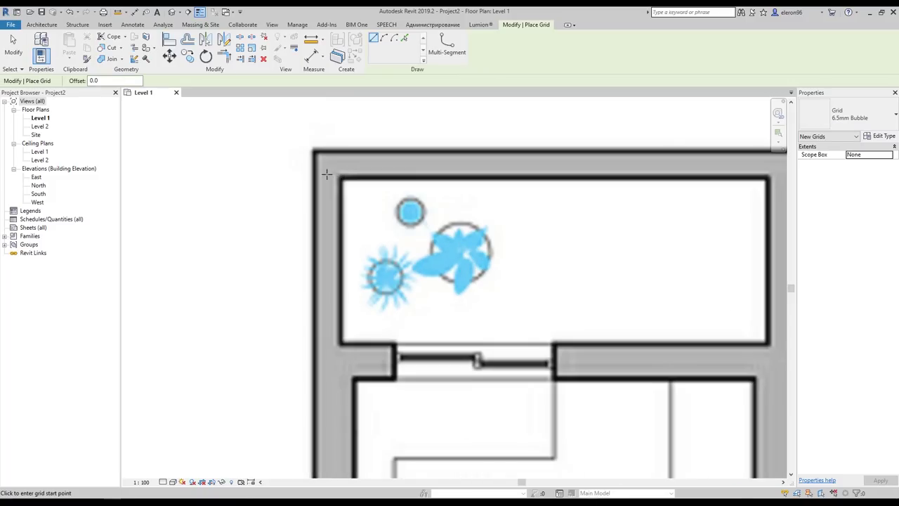
pyautogui.click(326, 164)
pyautogui.scroll(-6, 337, 210)
pyautogui.scroll(3, 330, 330)
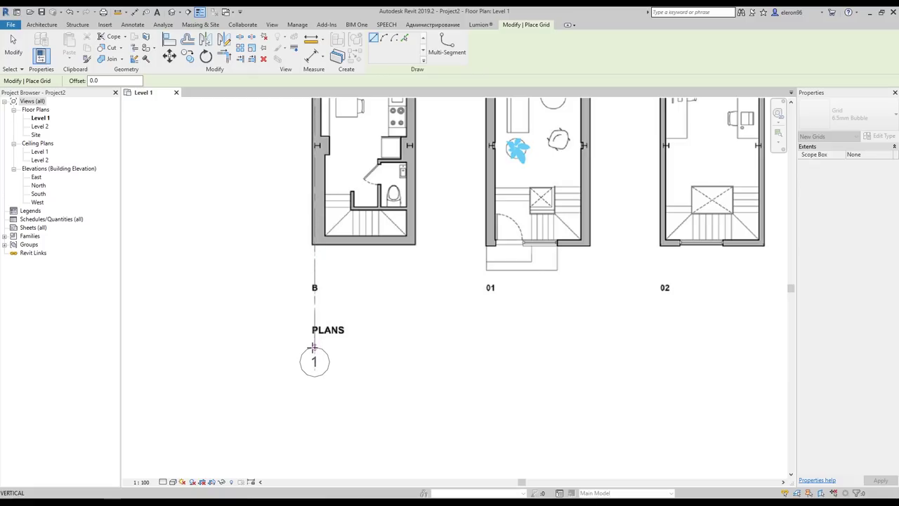
pyautogui.click(314, 349)
# Draw a second vertical grid along plan B's east wall, about 4260 mm from the first, with both ends aligned to it
pyautogui.moveTo(377, 314); pyautogui.dragTo(382, 390, button='middle')
pyautogui.scroll(1, 436, 237)
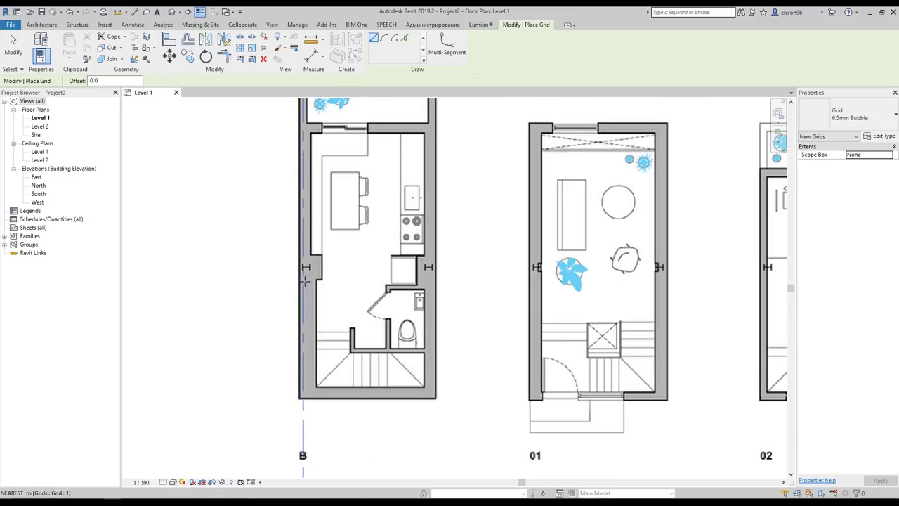
pyautogui.scroll(2, 455, 152)
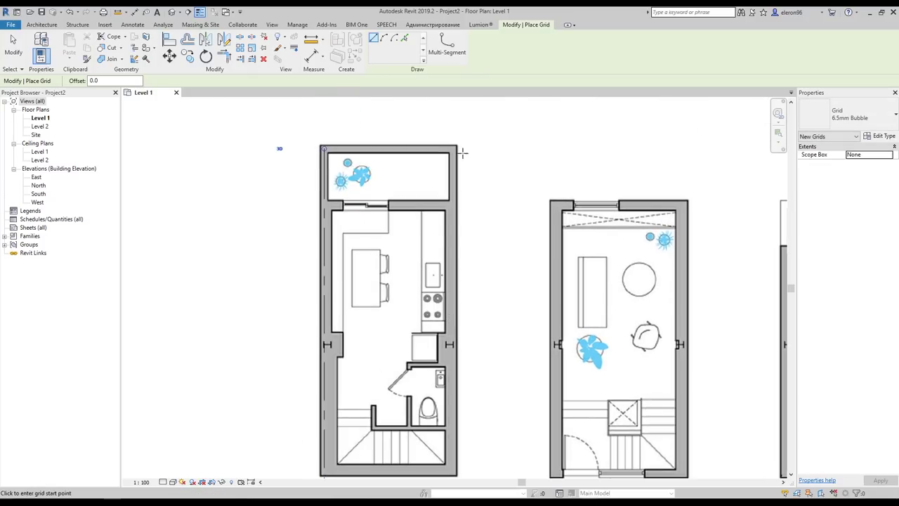
pyautogui.click(437, 175)
pyautogui.scroll(-2, 437, 175)
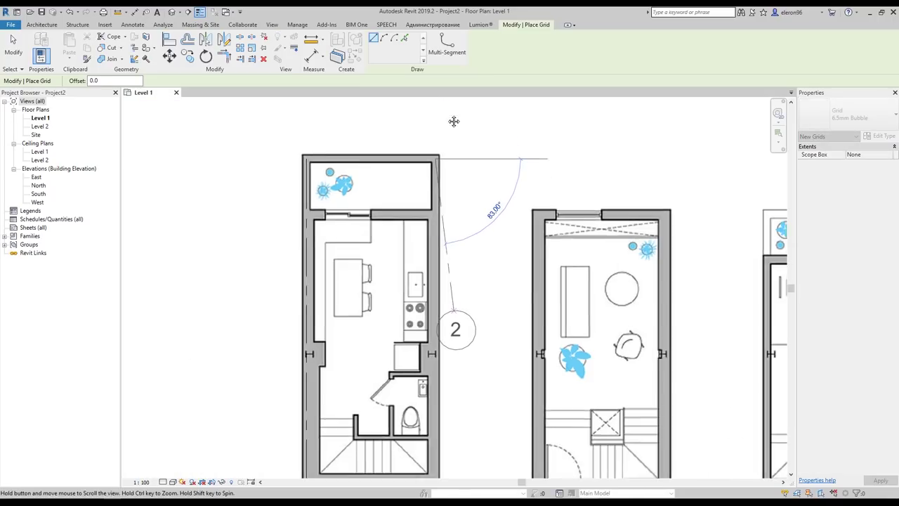
pyautogui.scroll(3, 435, 330)
pyautogui.click(420, 339)
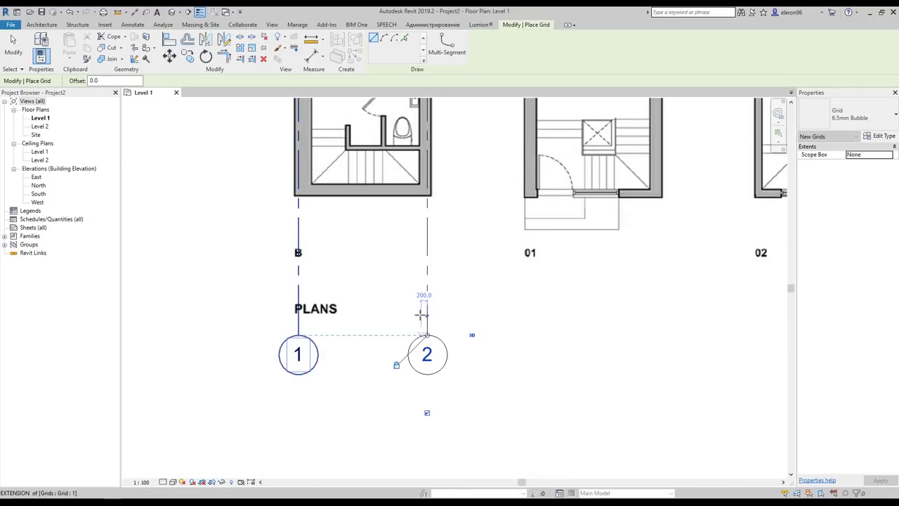
# Draw a horizontal grid along the lower wall of plan B, ending with its bubble west of the plan
pyautogui.moveTo(383, 229); pyautogui.dragTo(526, 367, button='middle')
pyautogui.click(594, 325)
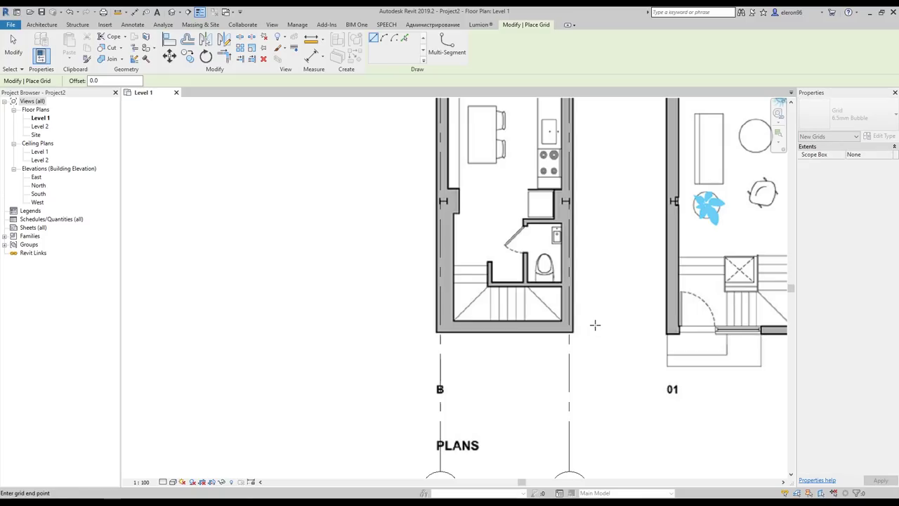
pyautogui.click(349, 335)
pyautogui.press('Escape')
pyautogui.press('Escape')
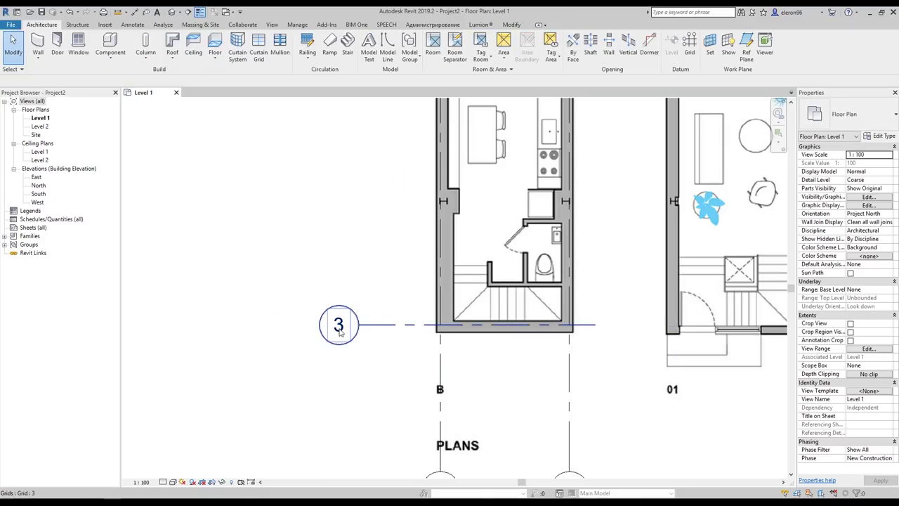
# Rename the horizontal grid along plan B's lower wall as A
pyautogui.doubleClick(338, 325)
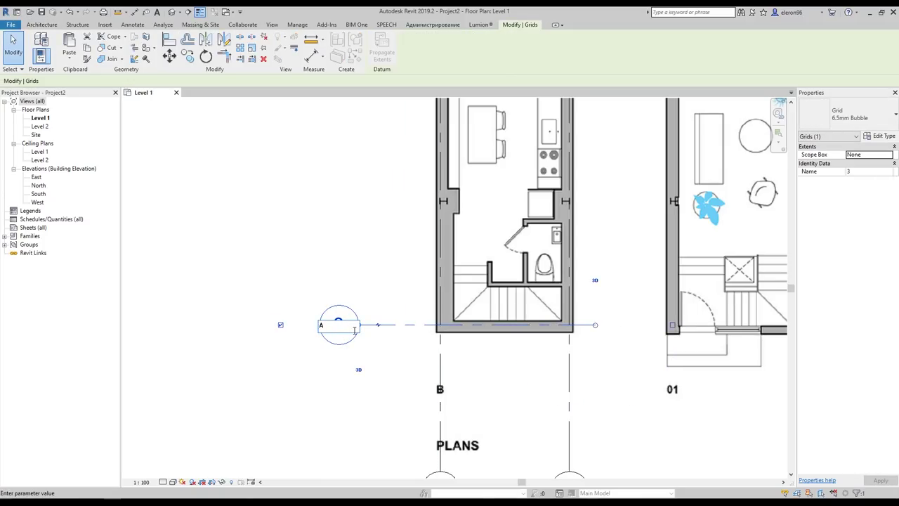
pyautogui.write('A')
pyautogui.press('Return')
pyautogui.click(333, 240)
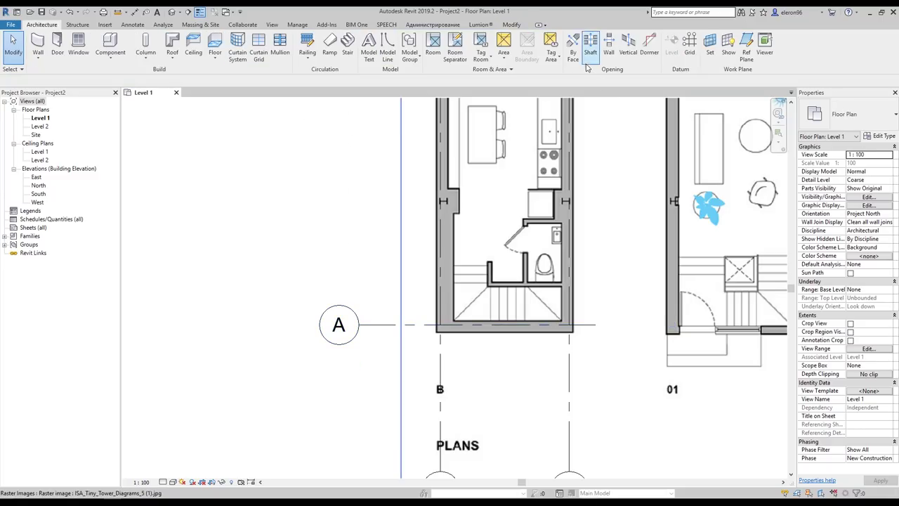
# Draw two horizontal grids across plan B, through the columns about 4200 mm above grid A and along the sliding-door wall about 4500 mm higher
pyautogui.click(690, 47)
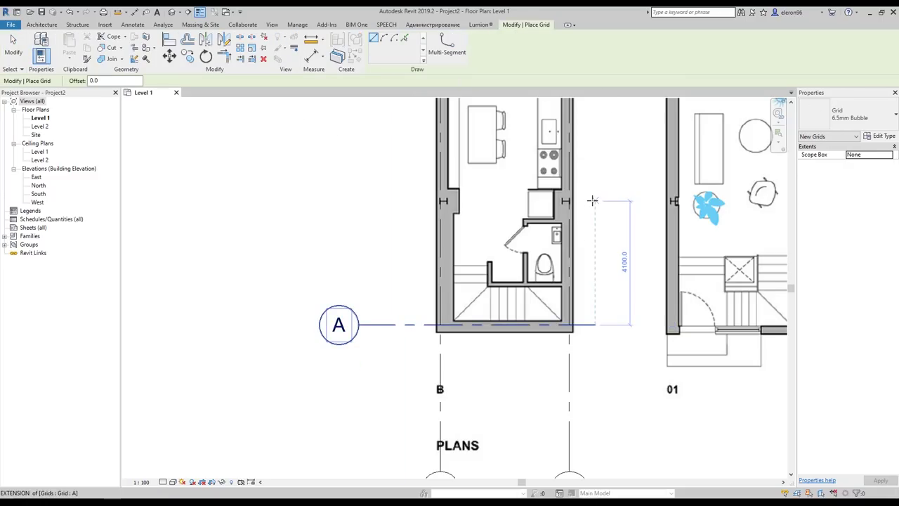
pyautogui.click(594, 198)
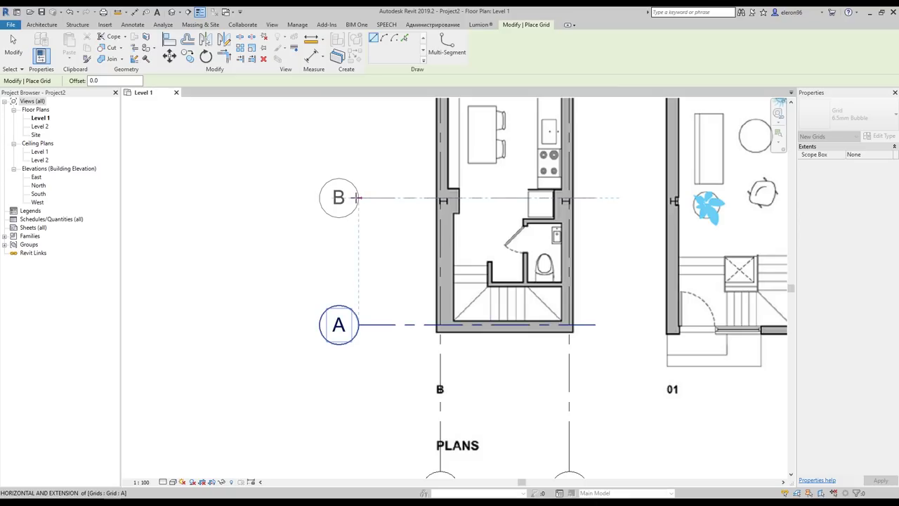
pyautogui.click(358, 198)
pyautogui.moveTo(396, 163); pyautogui.dragTo(404, 355, button='middle')
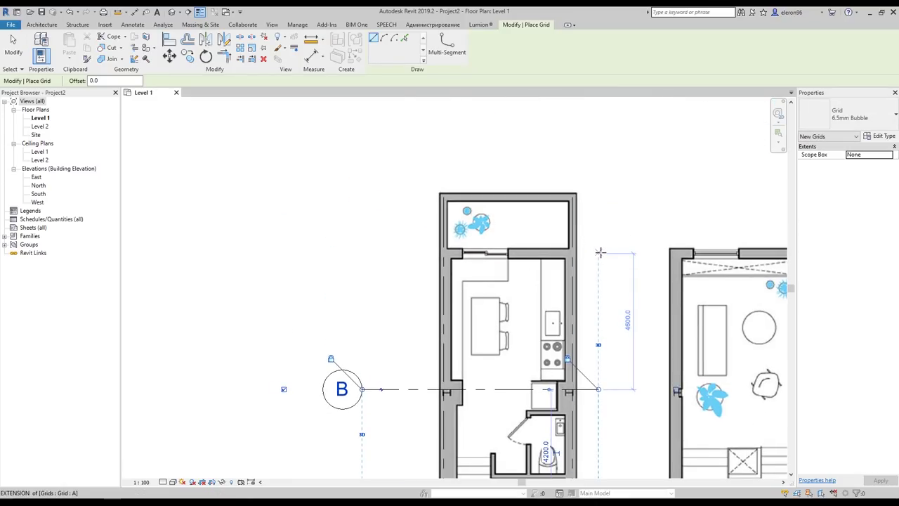
pyautogui.click(599, 251)
pyautogui.click(363, 253)
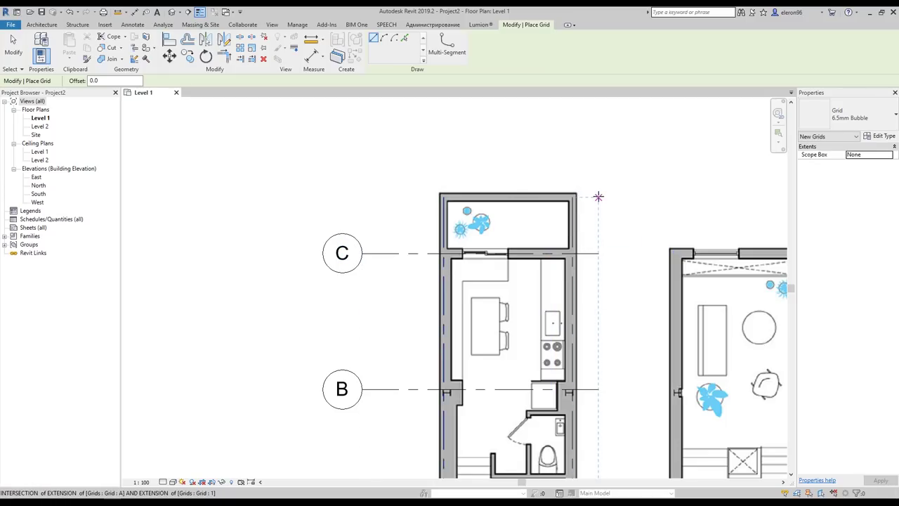
# Draw a horizontal grid along the uppermost wall of plan B, about 1859 mm above the sliding-door wall grid
pyautogui.click(595, 197)
pyautogui.click(361, 196)
pyautogui.press('Escape')
pyautogui.press('Escape')
# Add a continuous aligned dimension between horizontal grids A, B, C and D, placed west of their bubbles
pyautogui.moveTo(575, 387); pyautogui.dragTo(517, 224, button='middle')
pyautogui.press('d')
pyautogui.press('i')
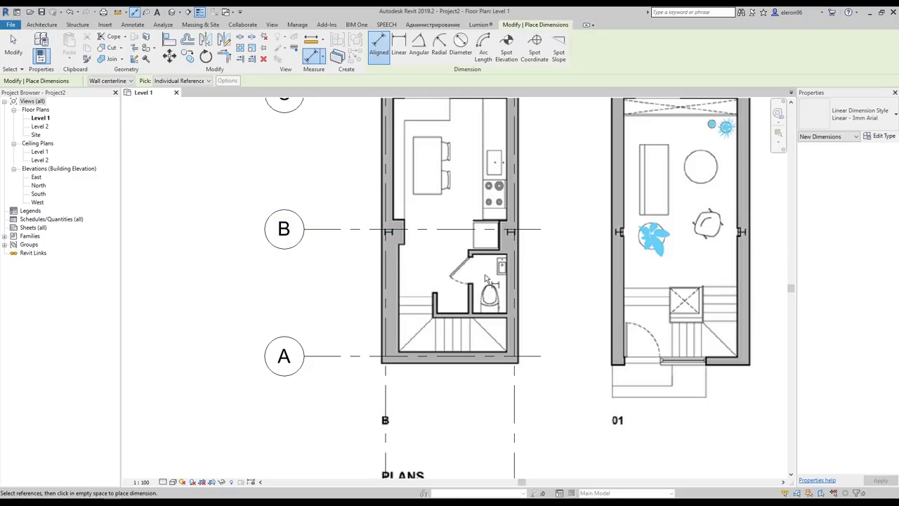
pyautogui.click(338, 356)
pyautogui.click(341, 230)
pyautogui.moveTo(341, 218); pyautogui.dragTo(390, 93, button='middle')
pyautogui.click(382, 239)
pyautogui.click(372, 186)
pyautogui.click(209, 274)
# Add an aligned dimension between vertical grids 1 and 2, placed below their bubbles
pyautogui.click(429, 302)
pyautogui.click(557, 310)
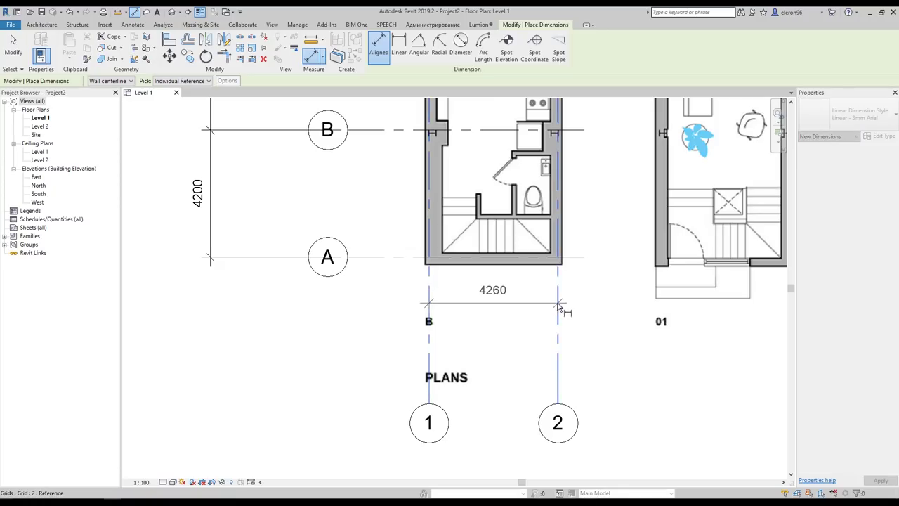
pyautogui.scroll(-2, 544, 304)
pyautogui.click(575, 428)
pyautogui.press('Escape')
pyautogui.press('Escape')
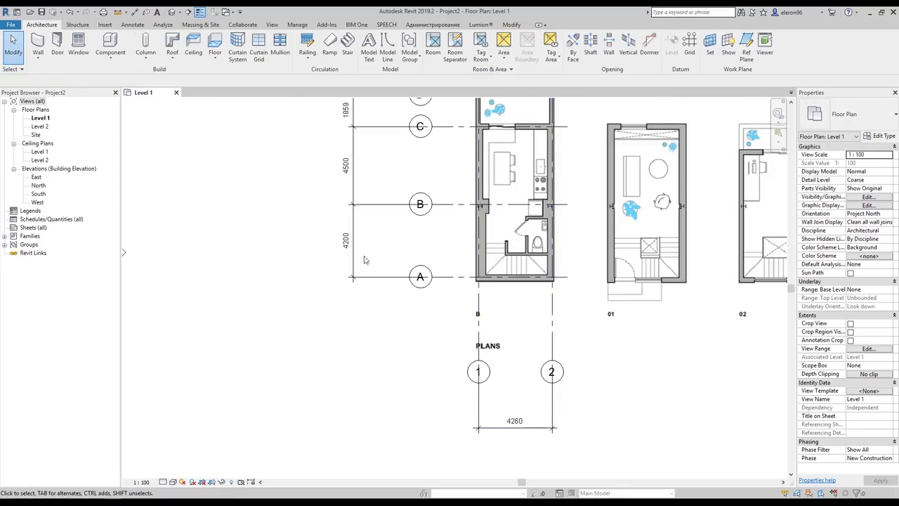
# Select the dimension chain between grids A and D, check the available dimension styles and examine the grid spacings against the plans
pyautogui.click(350, 225)
pyautogui.moveTo(350, 225); pyautogui.dragTo(320, 314, button='middle')
pyautogui.click(852, 118)
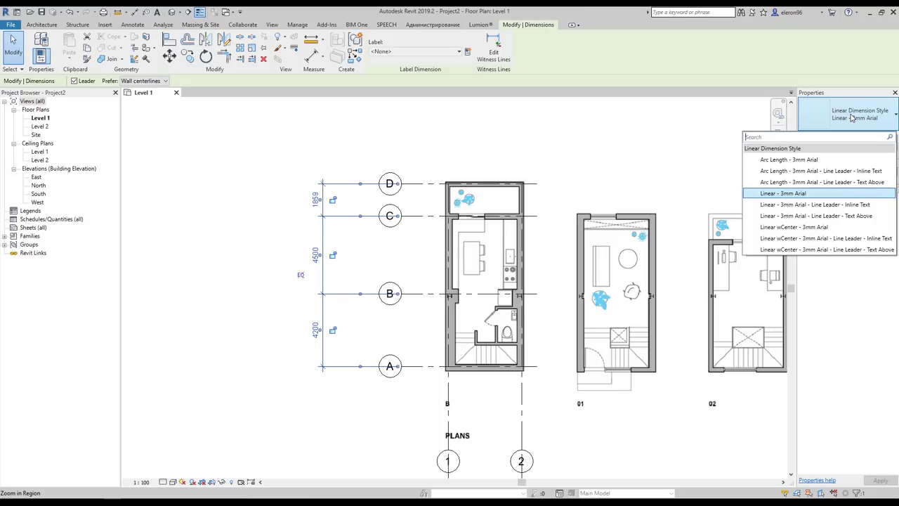
pyautogui.click(853, 116)
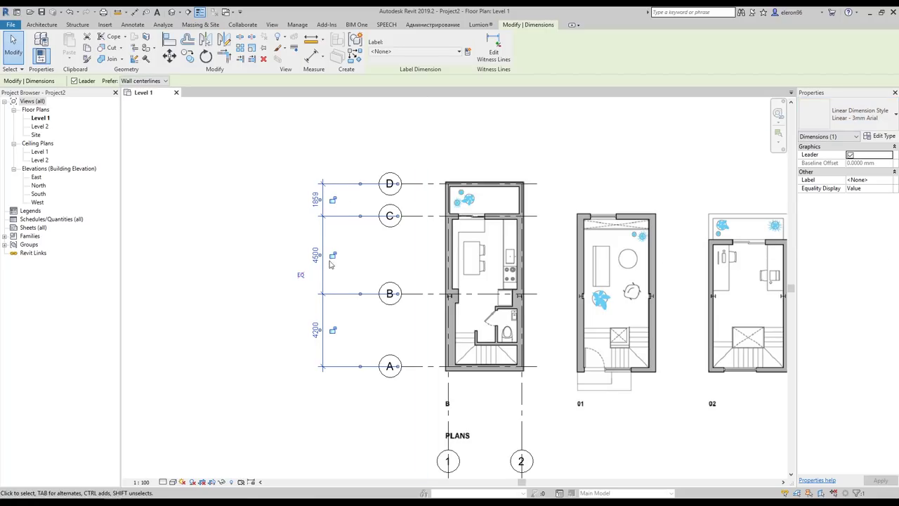
pyautogui.scroll(2, 360, 202)
pyautogui.scroll(2, 358, 202)
pyautogui.moveTo(365, 215); pyautogui.dragTo(361, 296, button='middle')
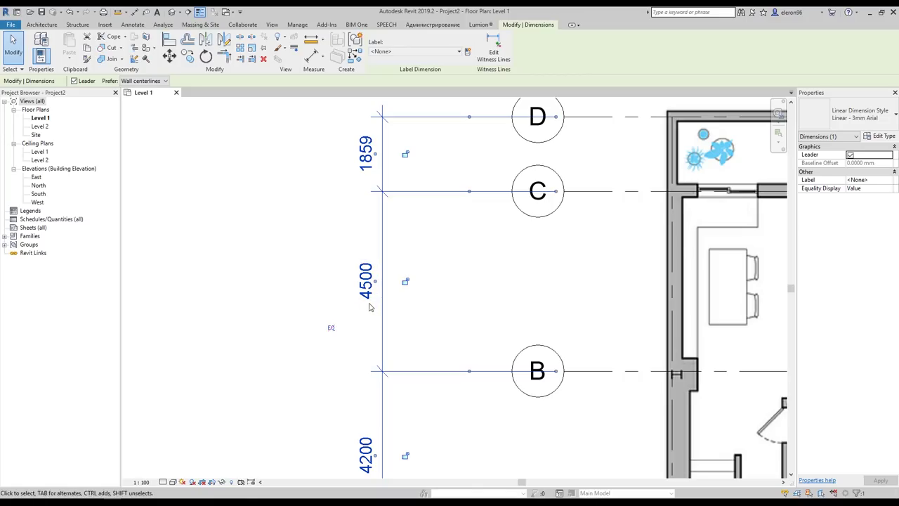
pyautogui.scroll(-3, 370, 307)
pyautogui.moveTo(386, 316); pyautogui.dragTo(348, 263, button='middle')
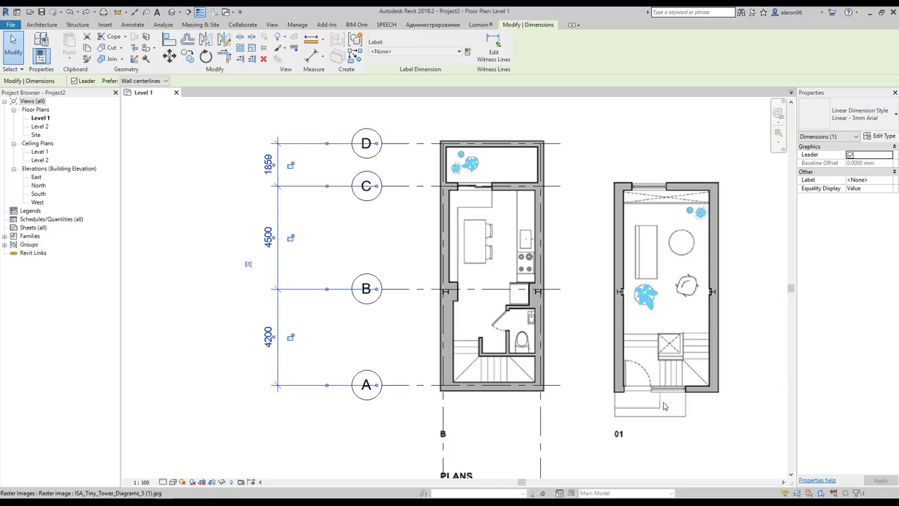
pyautogui.moveTo(587, 299); pyautogui.dragTo(632, 420, button='middle')
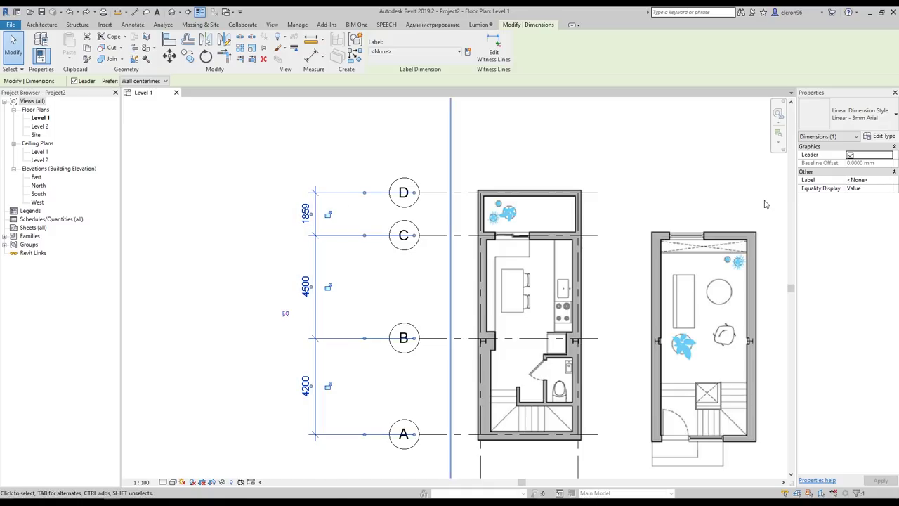
pyautogui.moveTo(396, 211); pyautogui.dragTo(369, 172, button='middle')
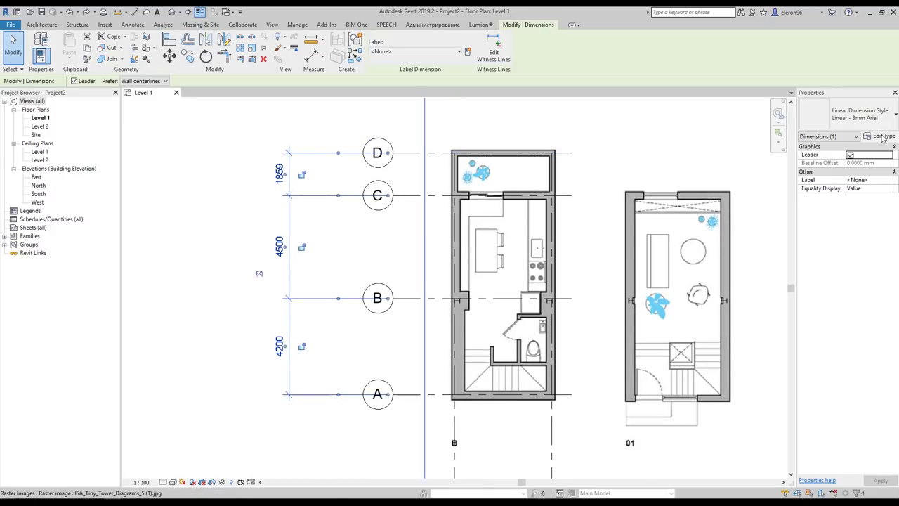
# Duplicate the selected grid dimension chain's type under the name CHECK NO
pyautogui.click(880, 136)
pyautogui.click(880, 135)
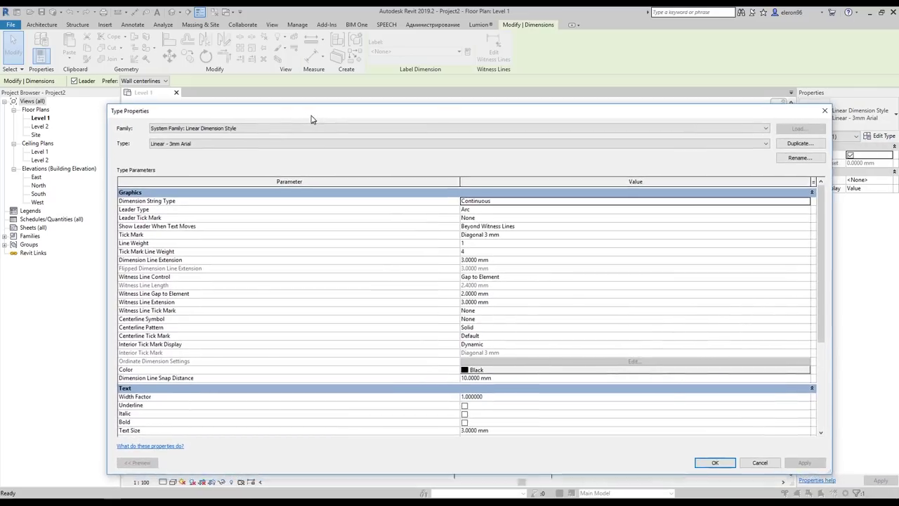
pyautogui.click(807, 143)
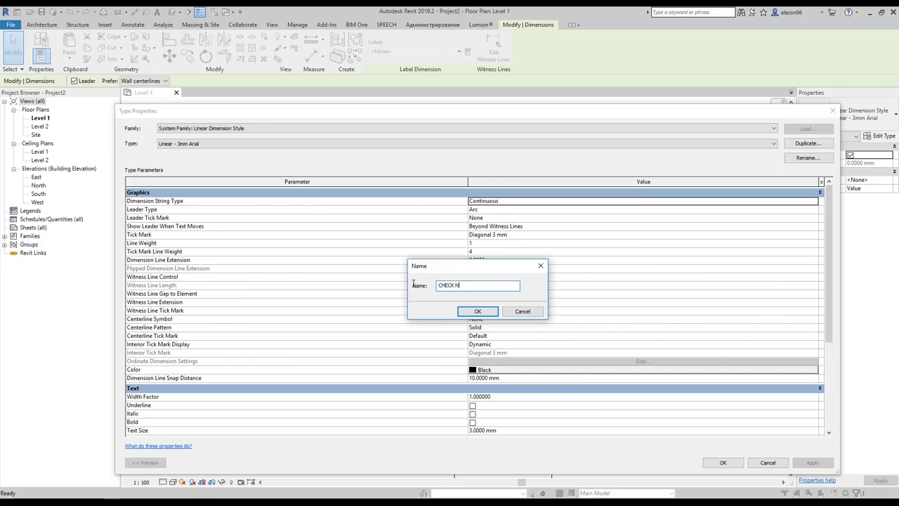
pyautogui.click(476, 312)
# Set the CHECK NO dimension type's units format to millimetres with custom rounding to five decimal places
pyautogui.scroll(-5, 834, 264)
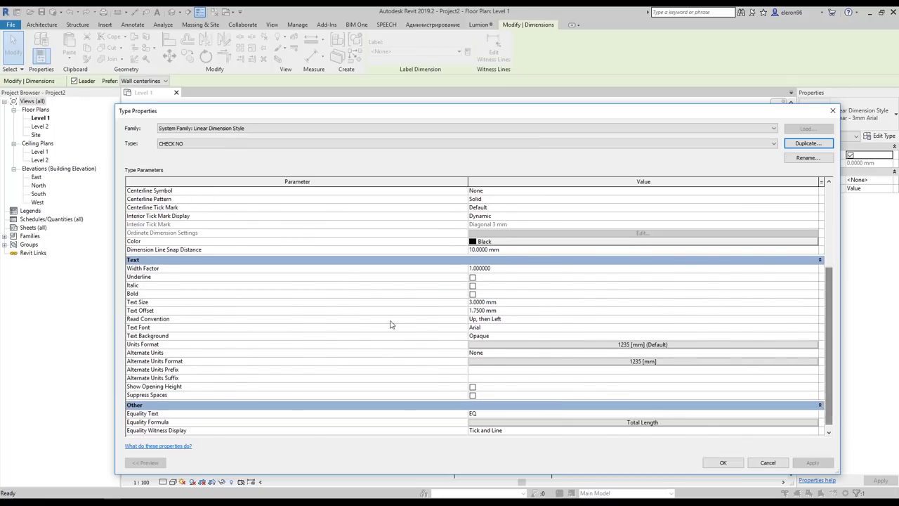
pyautogui.click(507, 344)
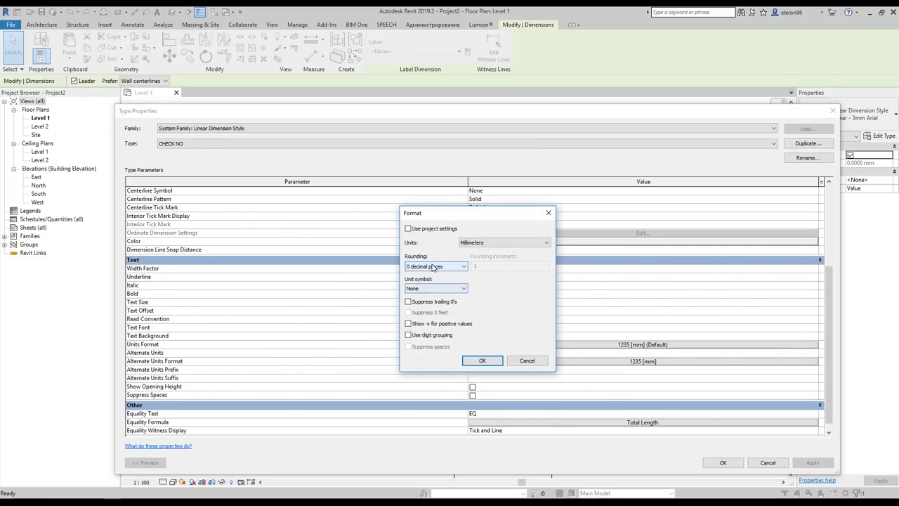
pyautogui.click(433, 267)
pyautogui.click(425, 318)
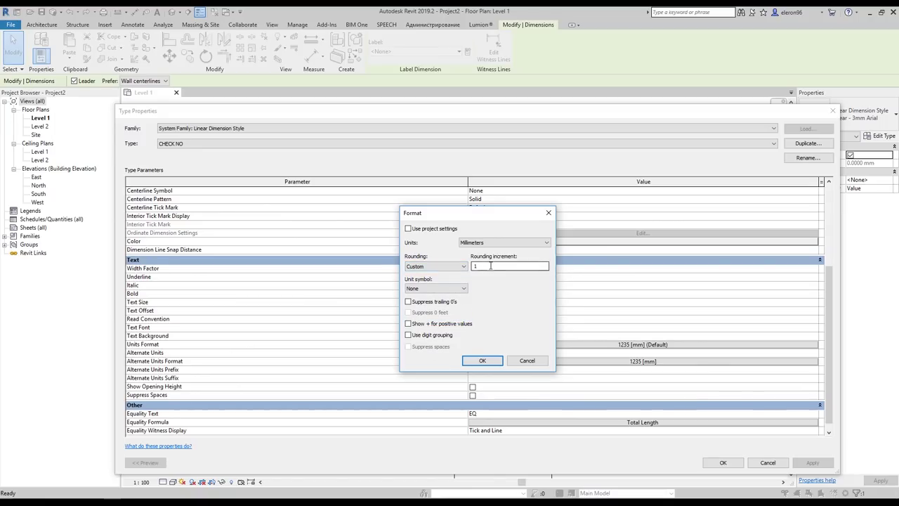
pyautogui.click(434, 266)
pyautogui.click(430, 314)
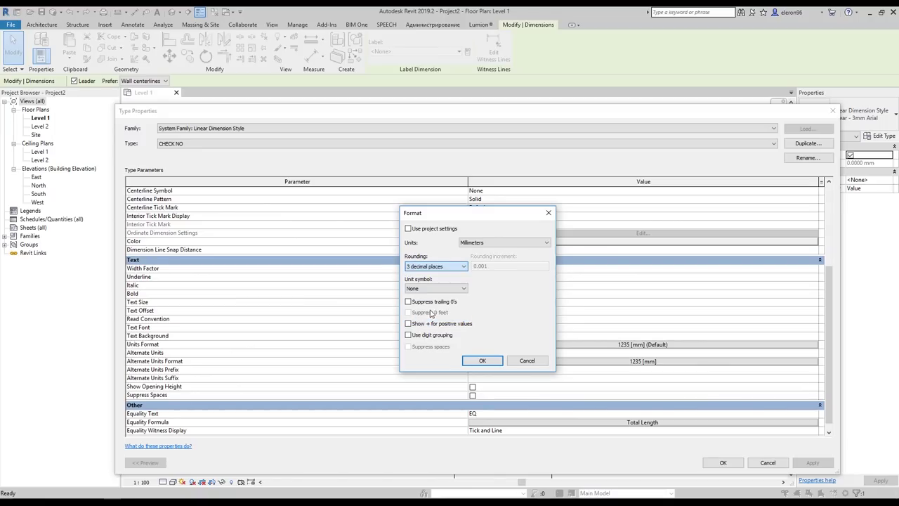
pyautogui.click(446, 269)
pyautogui.click(430, 318)
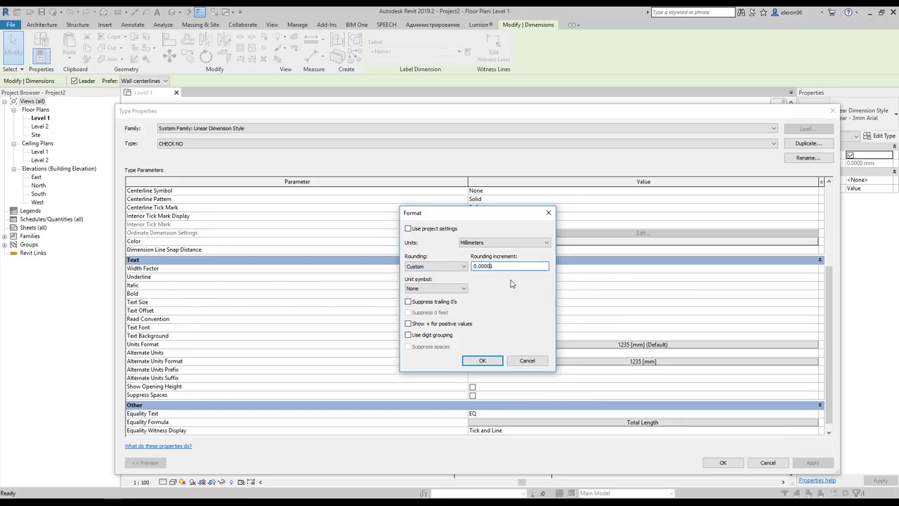
pyautogui.click(474, 361)
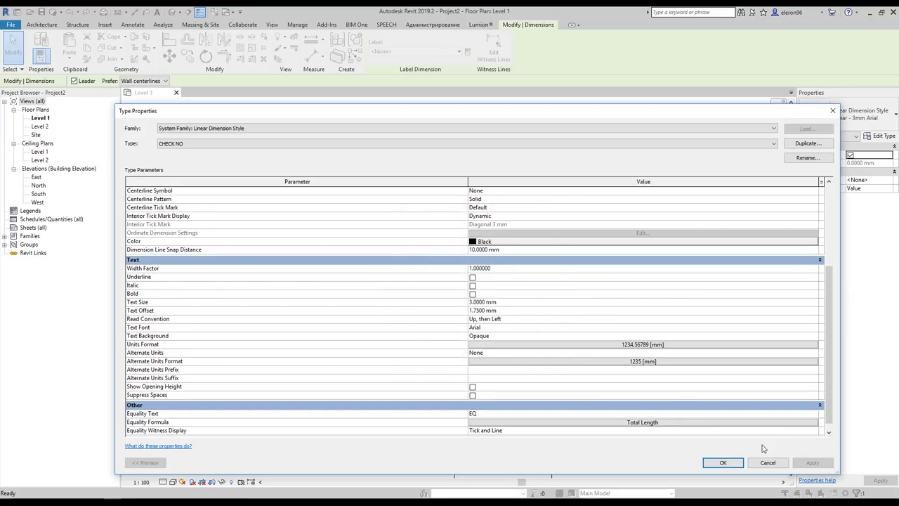
pyautogui.click(724, 463)
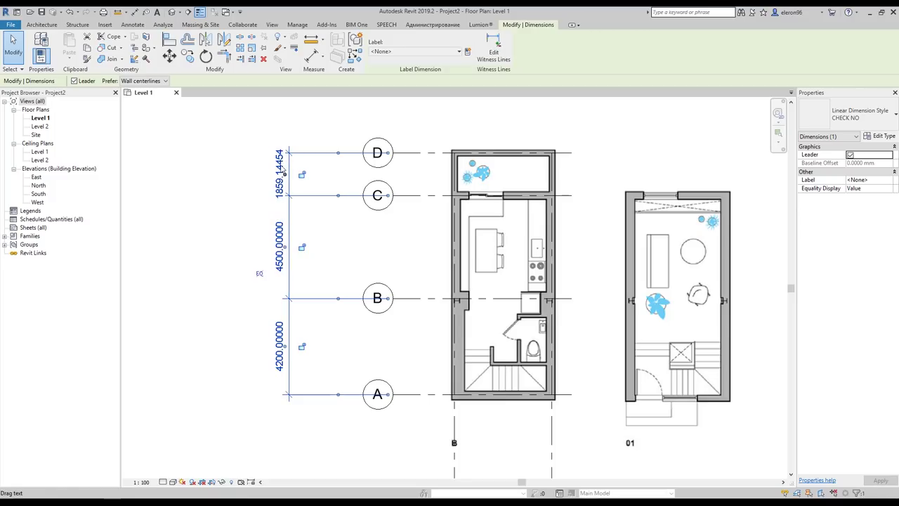
# Apply the CHECK NO style to the dimension between vertical grids 1 and 2
pyautogui.moveTo(450, 414); pyautogui.dragTo(359, 172, button='middle')
pyautogui.click(422, 346)
pyautogui.click(853, 113)
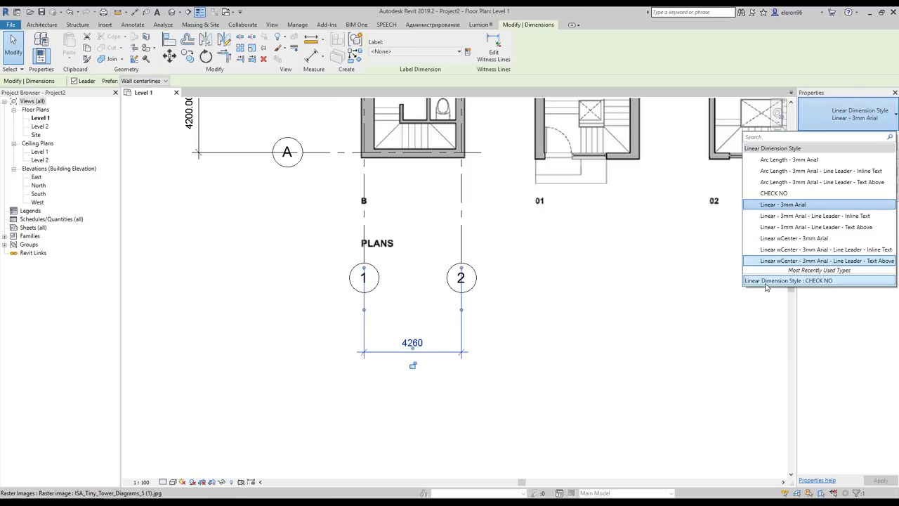
pyautogui.click(778, 193)
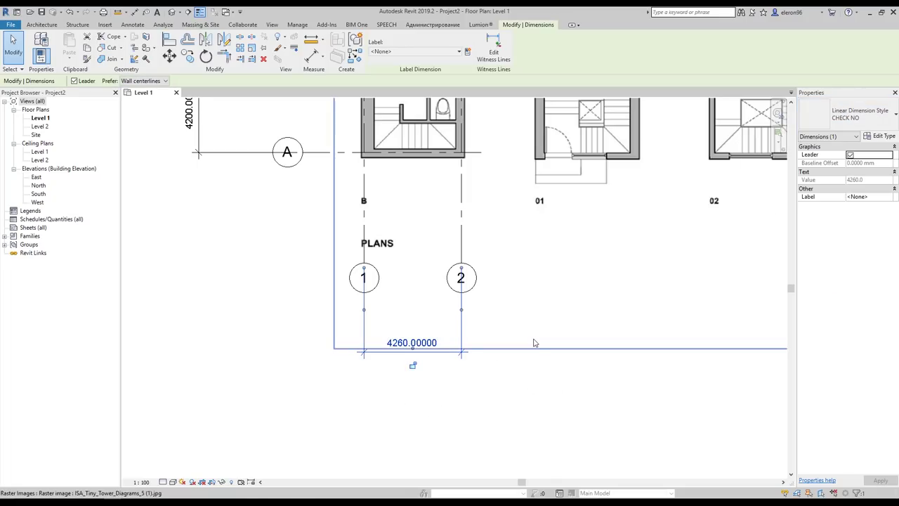
pyautogui.scroll(-2, 534, 342)
pyautogui.moveTo(529, 291); pyautogui.dragTo(550, 309, button='middle')
pyautogui.press('Escape')
# Switch both the A–D dimension chain and the dimension between grids 1 and 2 to the Arc Length - 3mm Arial style
pyautogui.click(334, 227)
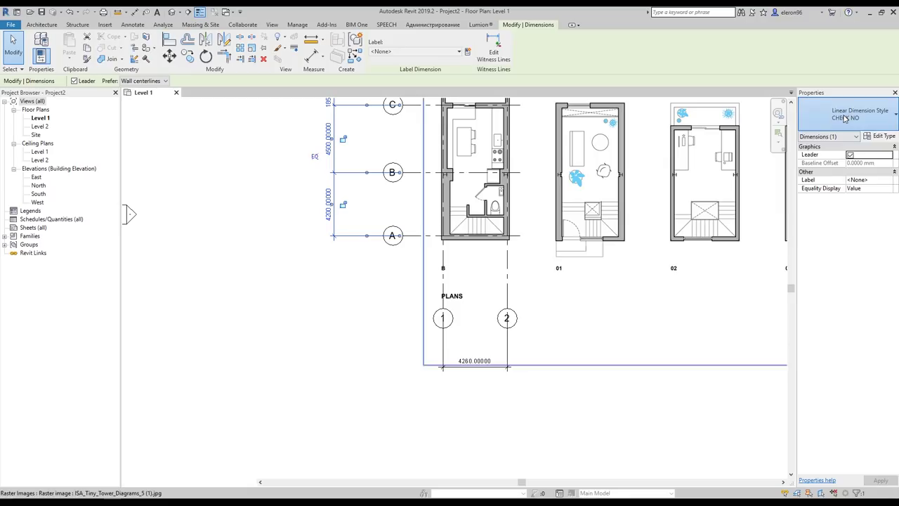
pyautogui.click(846, 118)
pyautogui.click(836, 160)
pyautogui.click(474, 365)
pyautogui.click(845, 116)
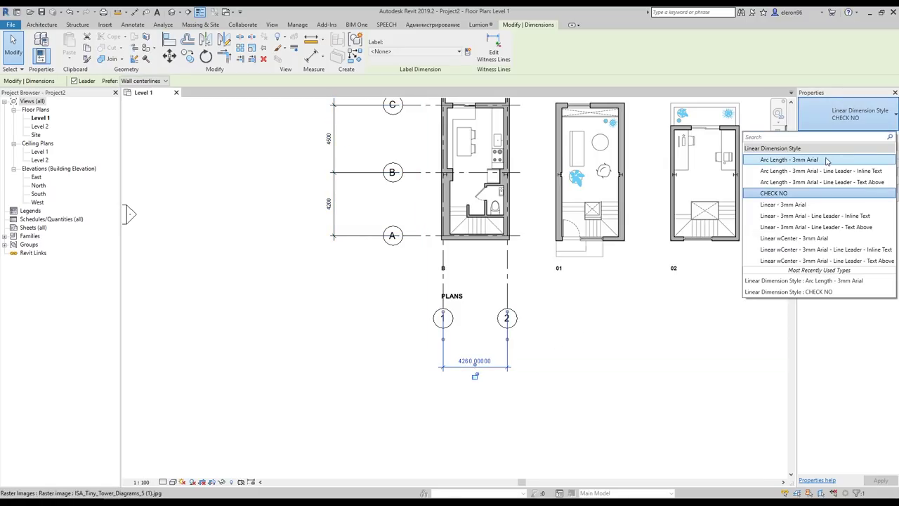
pyautogui.click(826, 160)
pyautogui.scroll(4, 485, 223)
pyautogui.press('Escape')
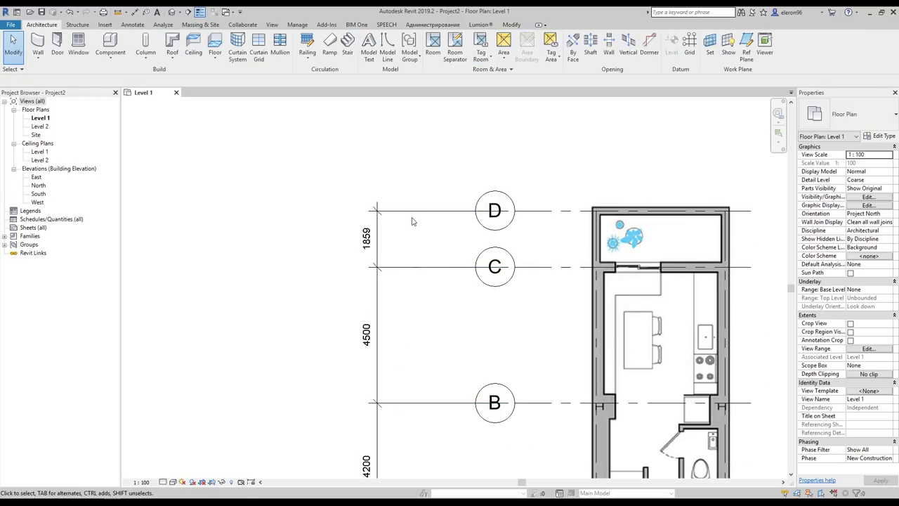
# Move grid D so that its spacing from grid C is 1800 mm
pyautogui.click(642, 211)
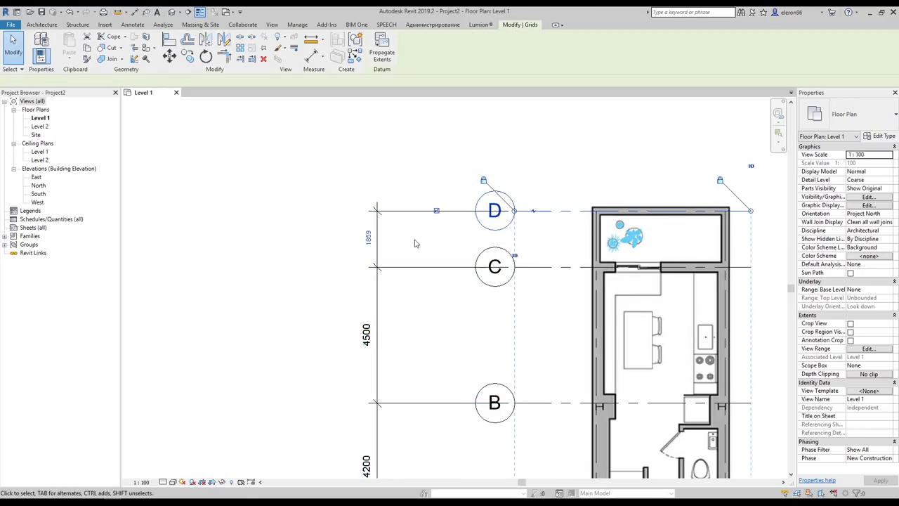
pyautogui.click(367, 237)
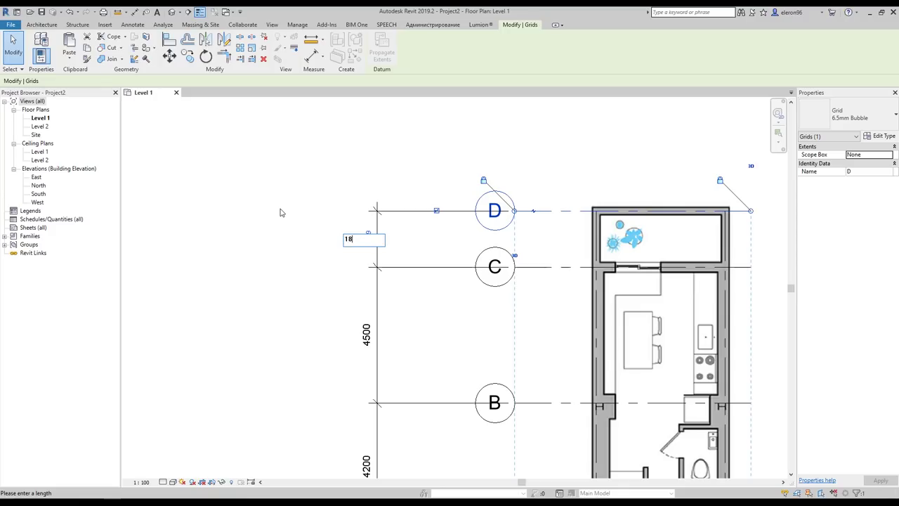
pyautogui.write('1800')
pyautogui.press('Return')
# Move grid B down onto the centre of the I-shaped columns in plan B, about 4120 mm from grid A
pyautogui.moveTo(443, 204); pyautogui.dragTo(377, 164, button='middle')
pyautogui.scroll(-1, 436, 264)
pyautogui.moveTo(471, 326); pyautogui.dragTo(426, 247, button='middle')
pyautogui.scroll(3, 443, 274)
pyautogui.press('Escape')
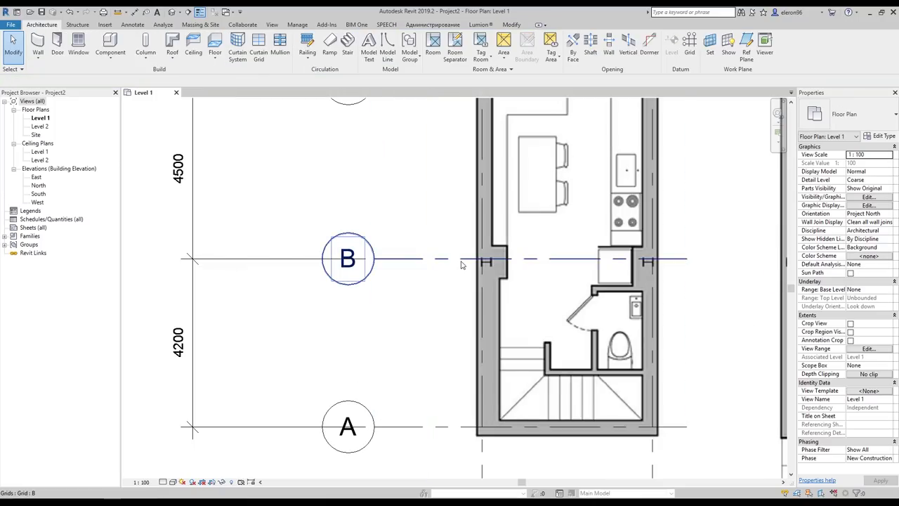
pyautogui.click(461, 261)
pyautogui.scroll(1, 519, 261)
pyautogui.scroll(3, 505, 259)
pyautogui.moveTo(463, 256)
pyautogui.mouseDown()
pyautogui.moveTo(465, 275)
pyautogui.moveTo(464, 265)
pyautogui.mouseUp()
pyautogui.scroll(-4, 465, 264)
pyautogui.moveTo(423, 297); pyautogui.dragTo(486, 185, button='middle')
pyautogui.moveTo(446, 249); pyautogui.dragTo(503, 260, button='middle')
pyautogui.moveTo(372, 301); pyautogui.dragTo(325, 284, button='middle')
# Move grid A so that its spacing from grid B is 4200 mm
pyautogui.click(301, 333)
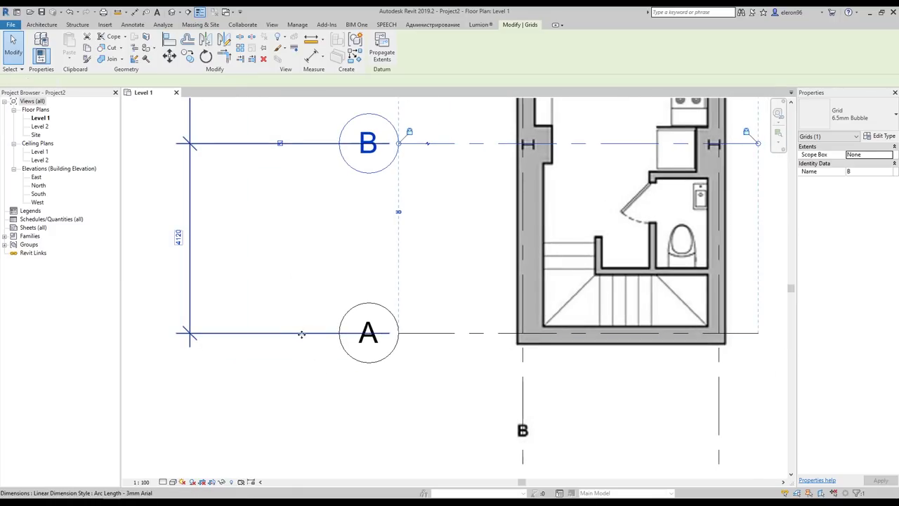
pyautogui.press('Escape')
pyautogui.click(484, 332)
pyautogui.click(173, 238)
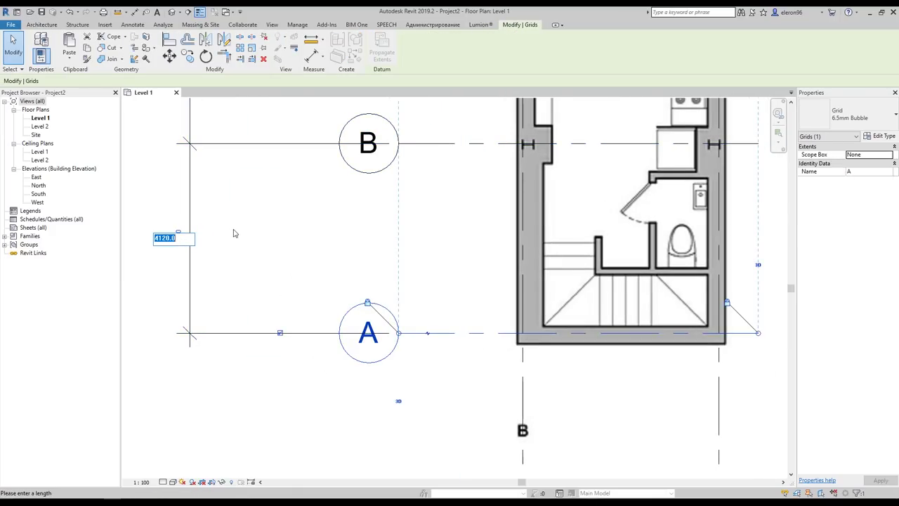
pyautogui.write('4200')
pyautogui.press('Return')
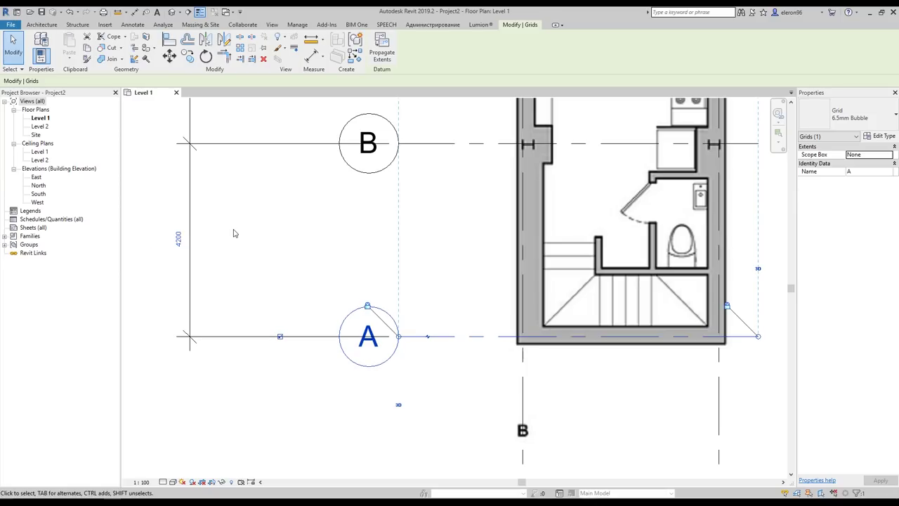
pyautogui.press('Escape')
# Move grid C so that its spacing from grid B is 4600 mm
pyautogui.moveTo(599, 385); pyautogui.dragTo(529, 341, button='middle')
pyautogui.moveTo(508, 179); pyautogui.dragTo(541, 341, button='middle')
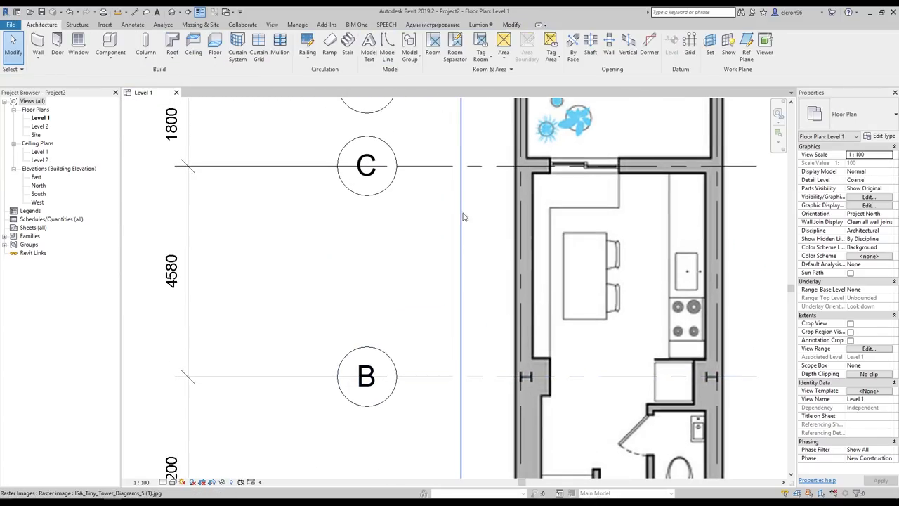
pyautogui.moveTo(463, 216); pyautogui.dragTo(453, 263, button='middle')
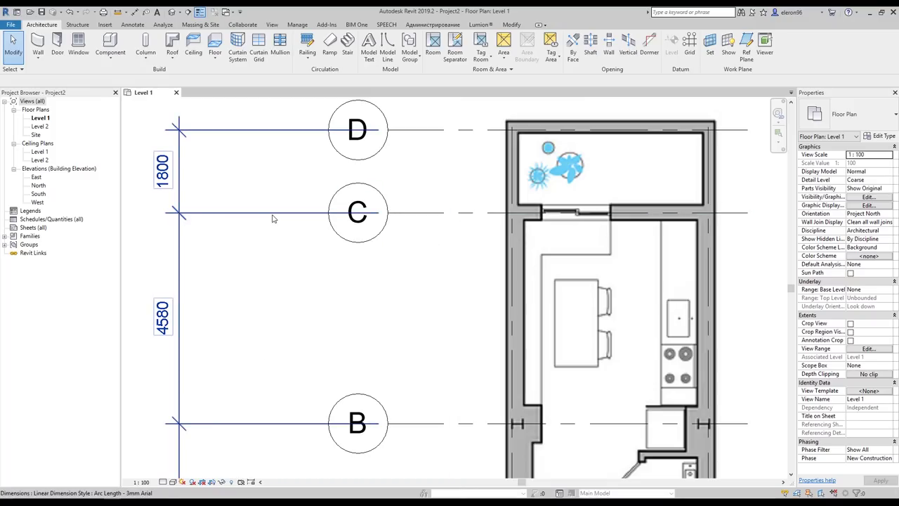
pyautogui.click(486, 213)
pyautogui.click(147, 358)
pyautogui.click(473, 214)
pyautogui.click(169, 317)
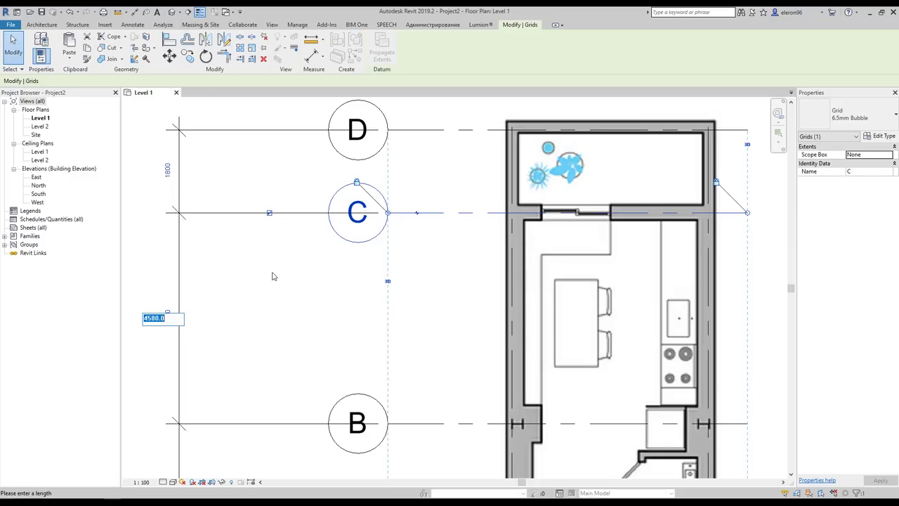
pyautogui.write('4600')
pyautogui.press('Return')
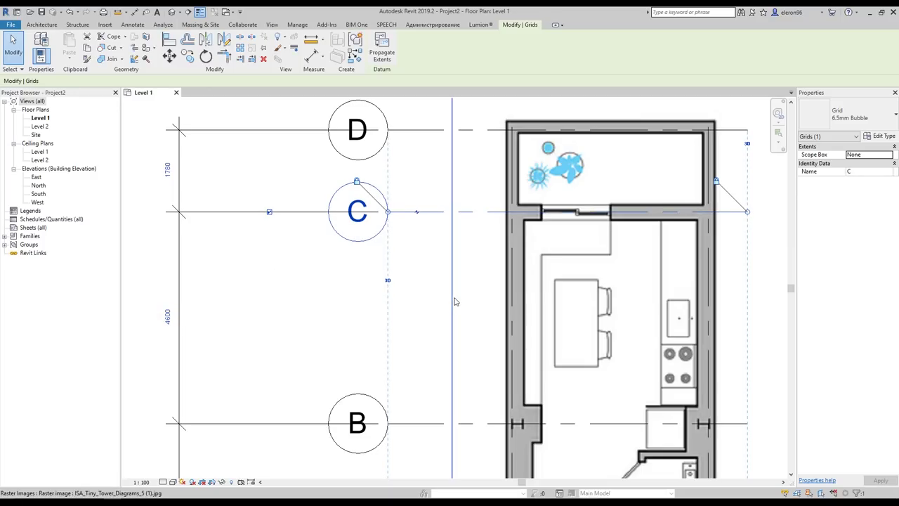
# Reset the spacing between grids C and D to 1800 mm by moving grid D
pyautogui.moveTo(457, 280); pyautogui.dragTo(474, 323, button='middle')
pyautogui.click(452, 266)
pyautogui.click(465, 174)
pyautogui.click(181, 214)
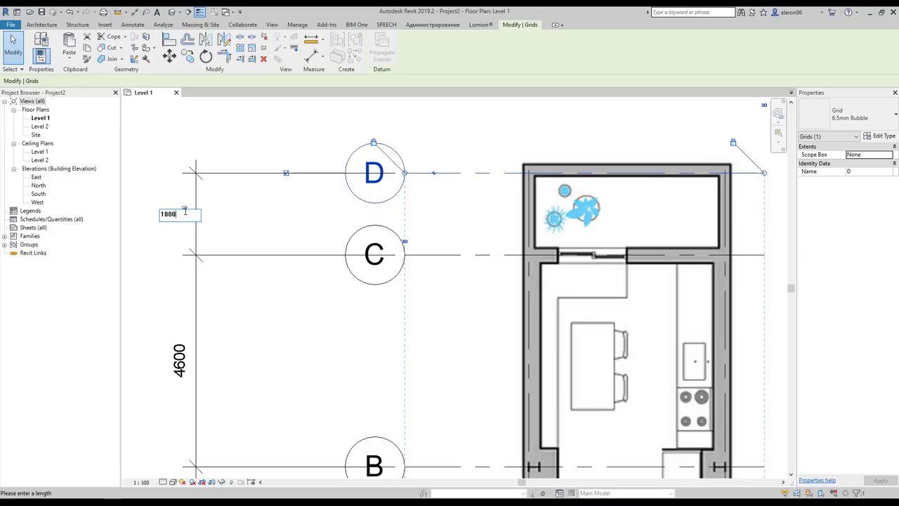
pyautogui.write('1800')
pyautogui.press('Return')
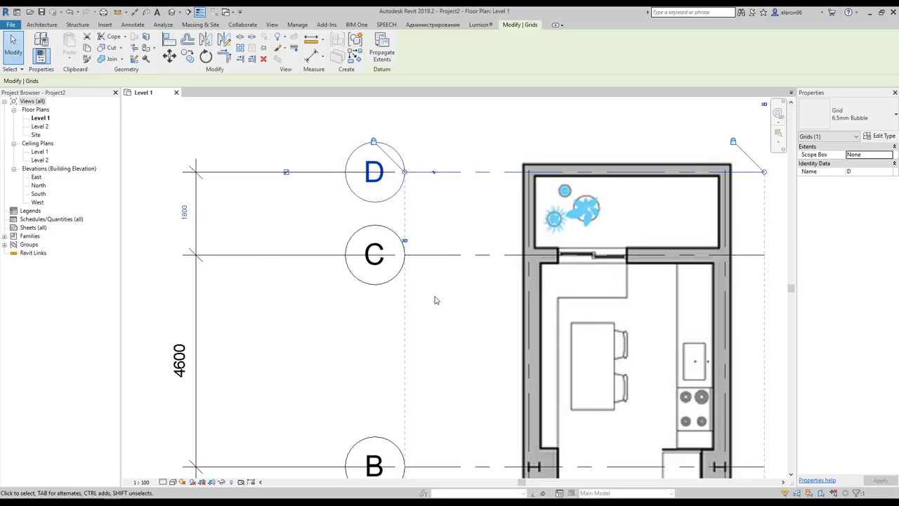
# Try spacings of 200, 2000 and 1900 mm for grid D from grid C against the uppermost wall
pyautogui.click(186, 214)
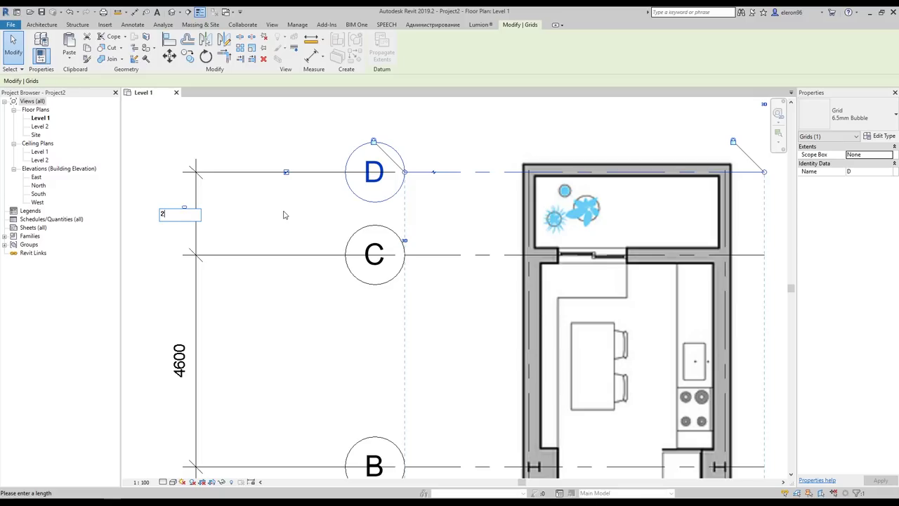
pyautogui.write('200')
pyautogui.press('Return')
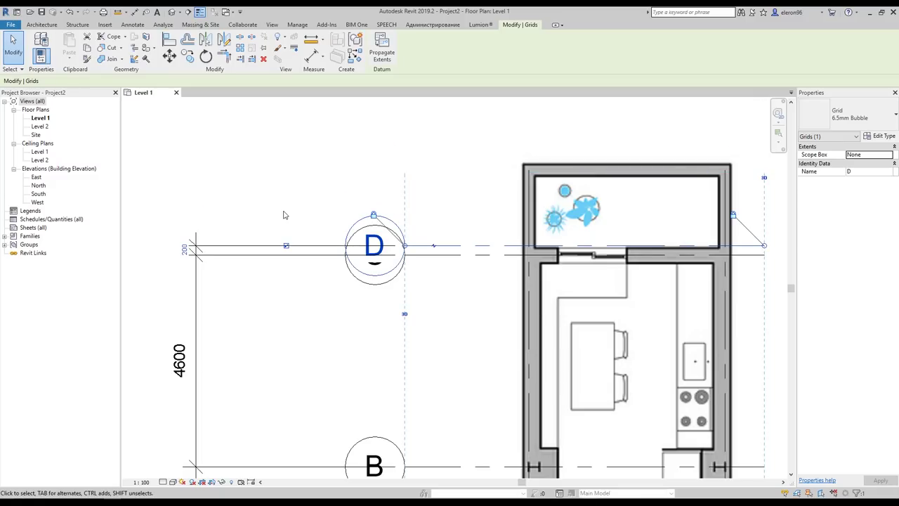
pyautogui.click(186, 251)
pyautogui.write('2000')
pyautogui.press('Return')
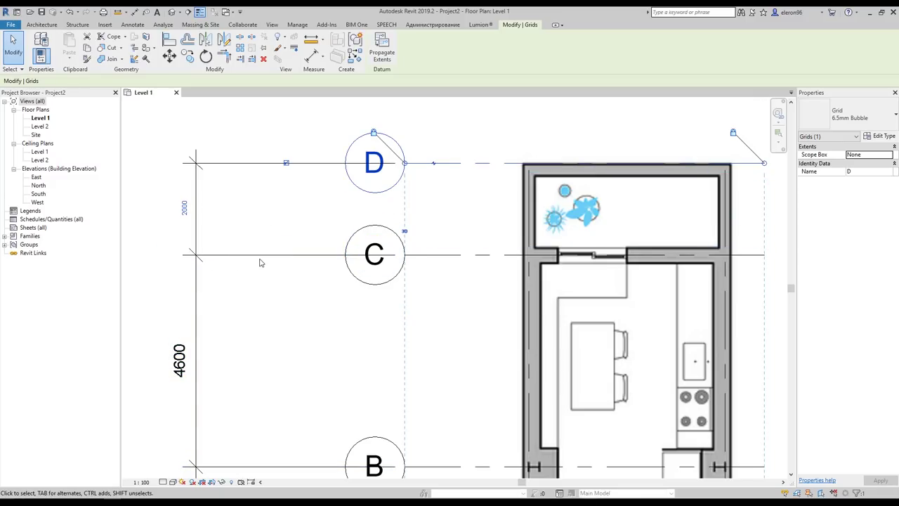
pyautogui.click(185, 207)
pyautogui.write('19')
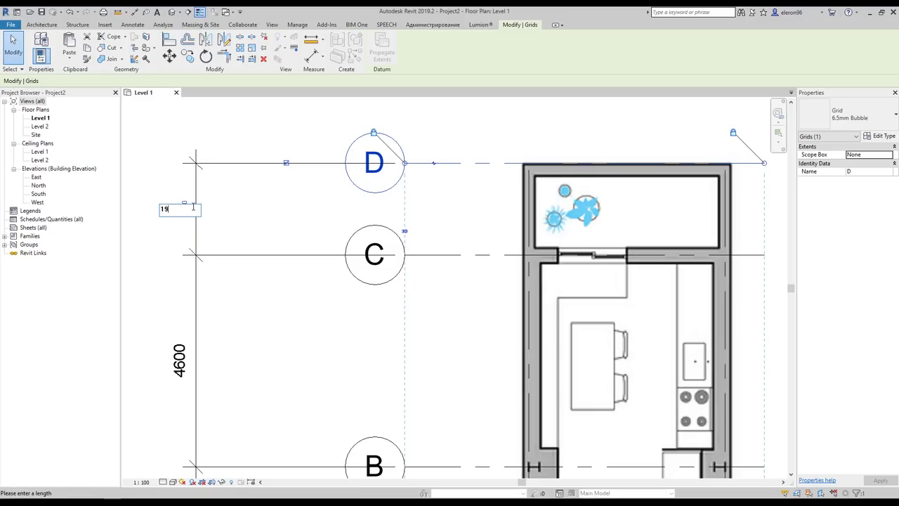
pyautogui.write('00')
pyautogui.press('Return')
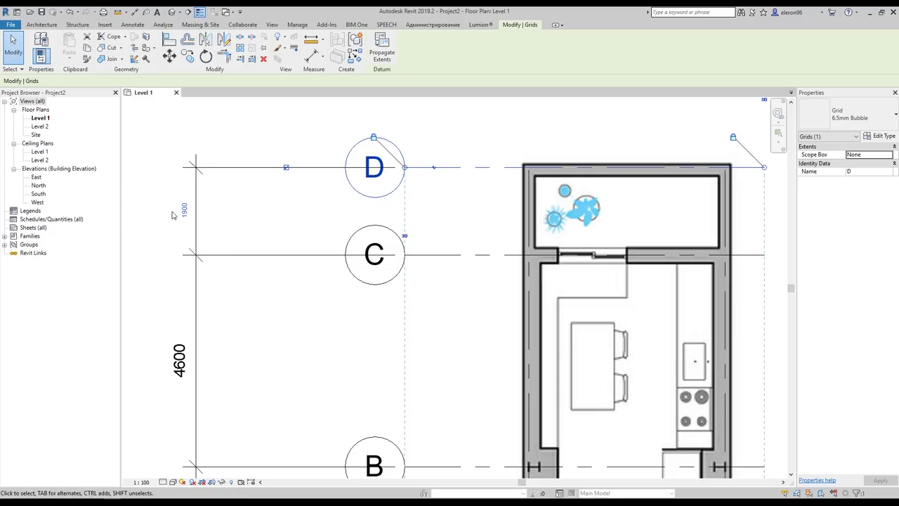
# Set the spacing of grid D from grid C to 1850 mm
pyautogui.click(183, 209)
pyautogui.write('1850')
pyautogui.press('Return')
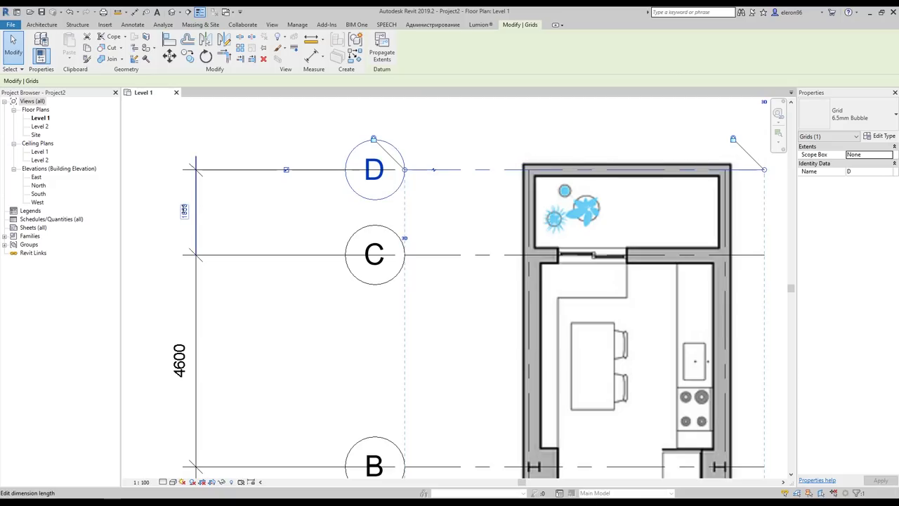
pyautogui.press('Escape')
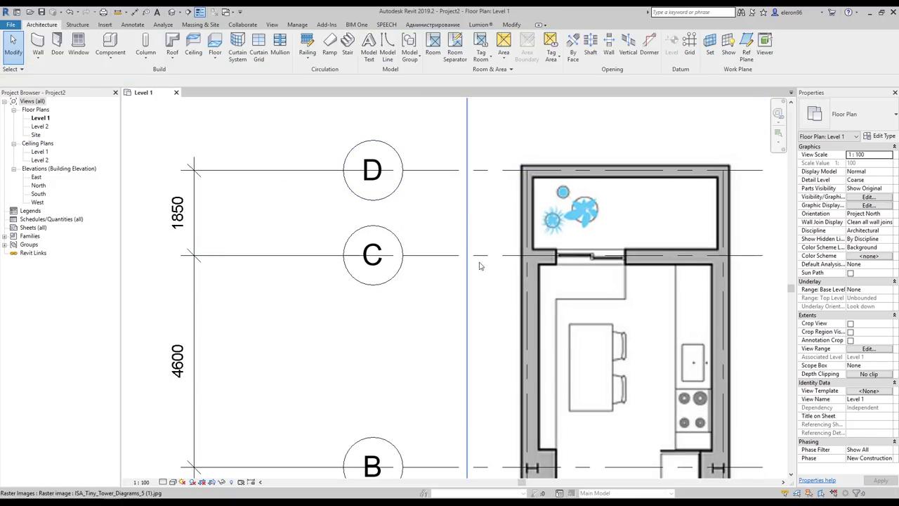
# Move grid 1 about 100 mm towards grid 2 so that it runs through the middle of the traced wall
pyautogui.click(525, 285)
pyautogui.moveTo(600, 260); pyautogui.dragTo(534, 320, button='middle')
pyautogui.moveTo(460, 229); pyautogui.dragTo(460, 146)
pyautogui.scroll(-2, 533, 270)
pyautogui.moveTo(494, 450); pyautogui.dragTo(471, 257, button='middle')
pyautogui.scroll(2, 484, 241)
pyautogui.press('Escape')
pyautogui.moveTo(545, 385); pyautogui.dragTo(525, 314, button='middle')
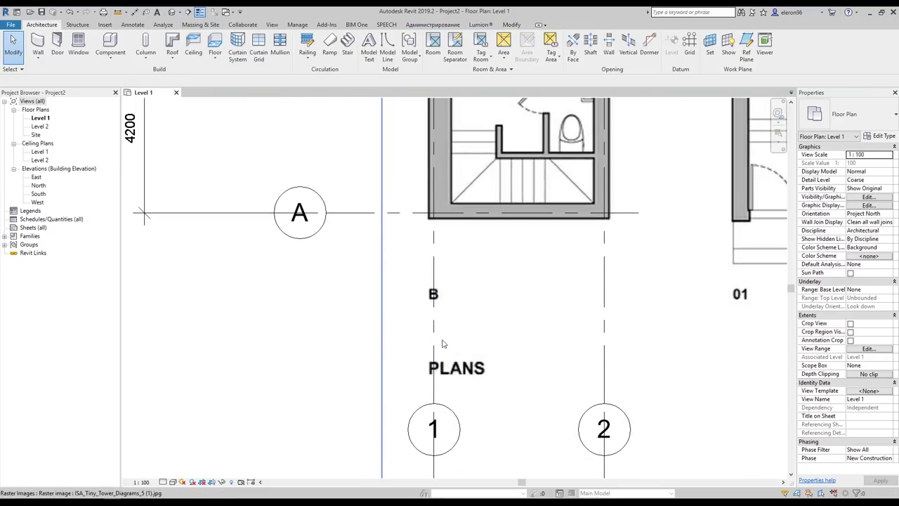
pyautogui.click(433, 349)
pyautogui.moveTo(476, 359); pyautogui.dragTo(451, 255, button='middle')
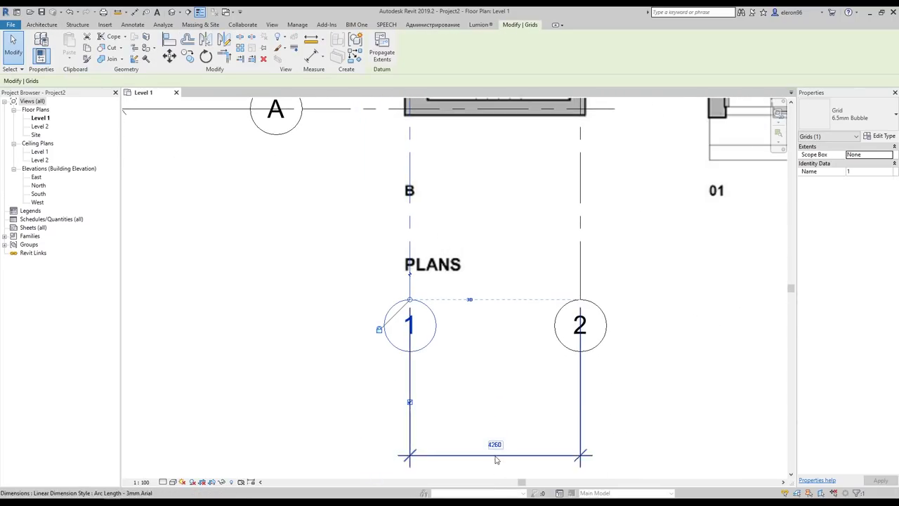
pyautogui.scroll(-2, 496, 459)
pyautogui.moveTo(517, 344); pyautogui.dragTo(518, 447, button='middle')
pyautogui.scroll(4, 452, 215)
pyautogui.scroll(1, 415, 266)
pyautogui.moveTo(418, 324); pyautogui.dragTo(422, 329)
pyautogui.scroll(-5, 441, 282)
# Move grid 2 so that its spacing from grid 1 is 4100 mm
pyautogui.moveTo(484, 475); pyautogui.dragTo(470, 294, button='middle')
pyautogui.moveTo(514, 238); pyautogui.dragTo(512, 259, button='middle')
pyautogui.click(512, 259)
pyautogui.click(525, 265)
pyautogui.click(477, 430)
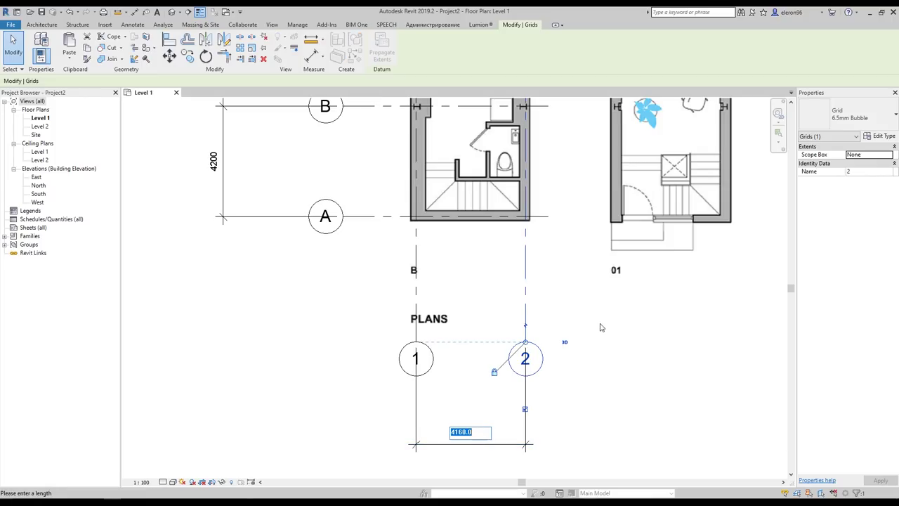
pyautogui.write('4100')
pyautogui.press('Return')
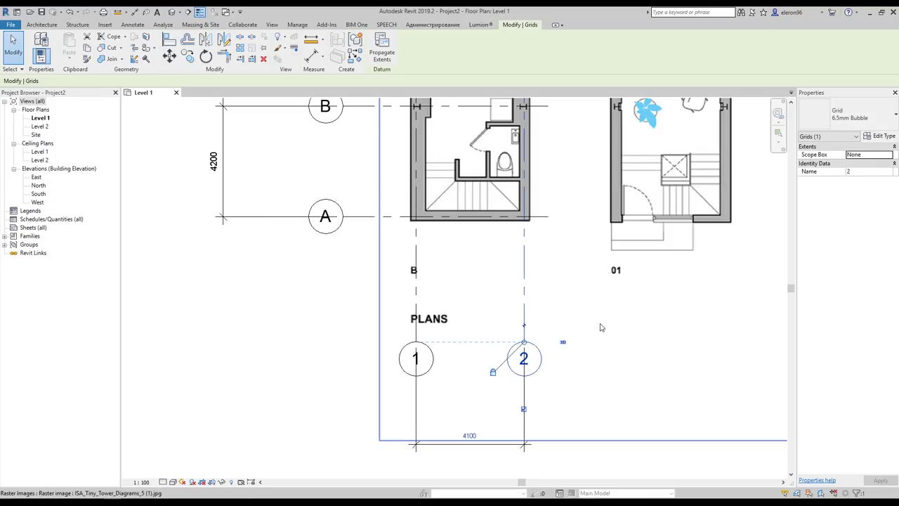
# Try a 4000 mm spacing between grids 1 and 2, and restore the 4100 mm spacing
pyautogui.click(479, 431)
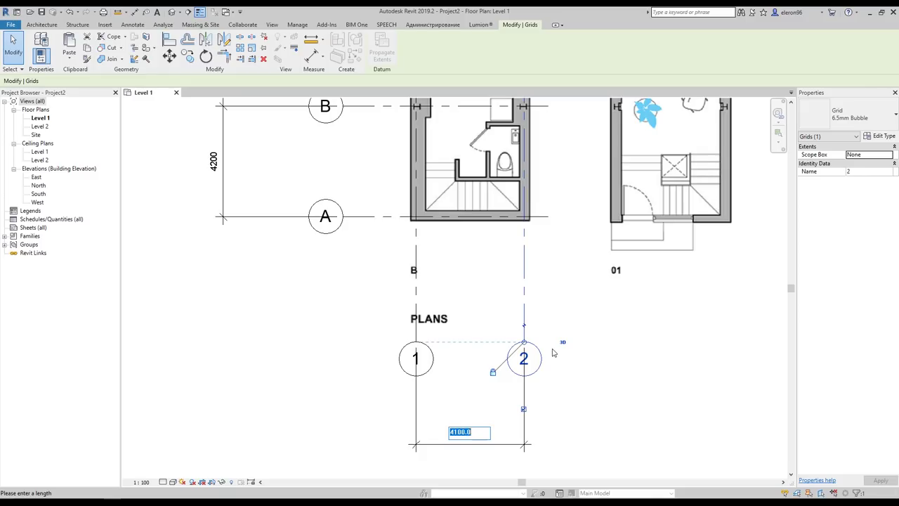
pyautogui.write('4000')
pyautogui.press('Return')
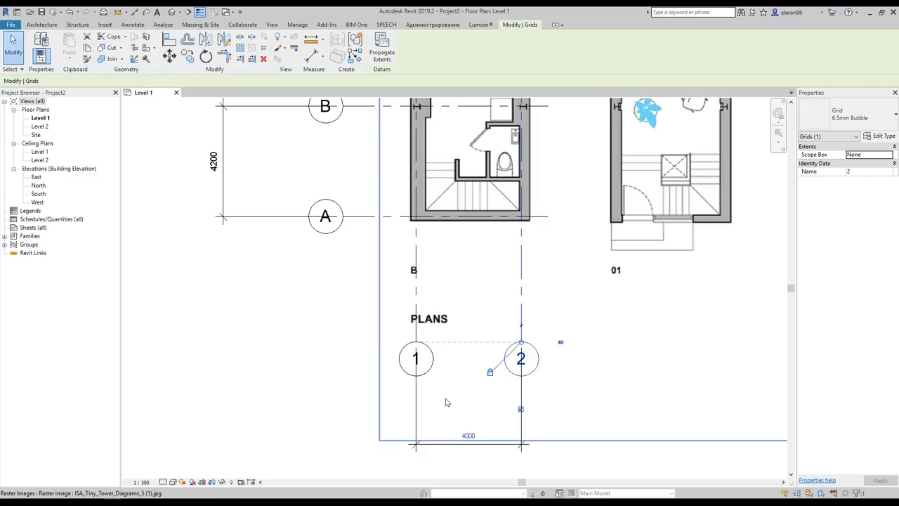
pyautogui.click(468, 435)
pyautogui.write('4100')
pyautogui.press('Return')
pyautogui.click(610, 373)
pyautogui.press('Escape')
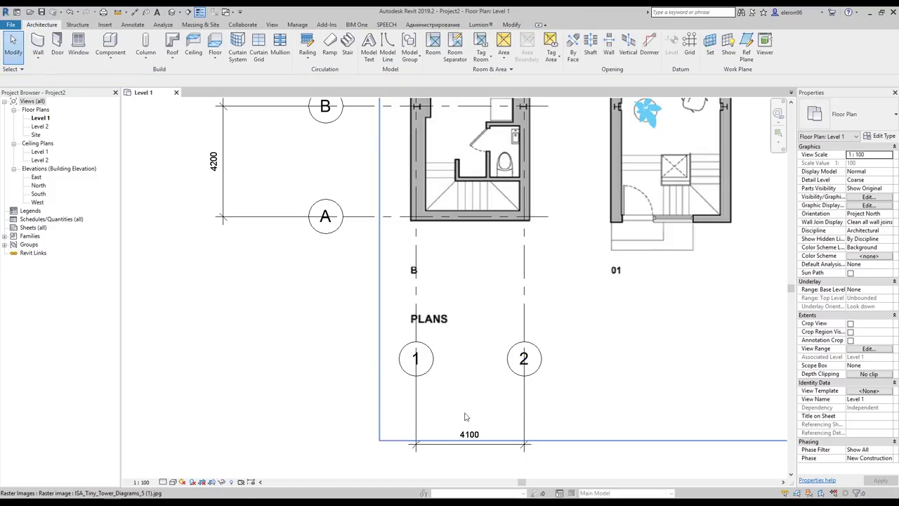
# Turn off the selection of pinned elements and pin the raster plans image in place
pyautogui.scroll(-3, 421, 414)
pyautogui.scroll(2, 390, 354)
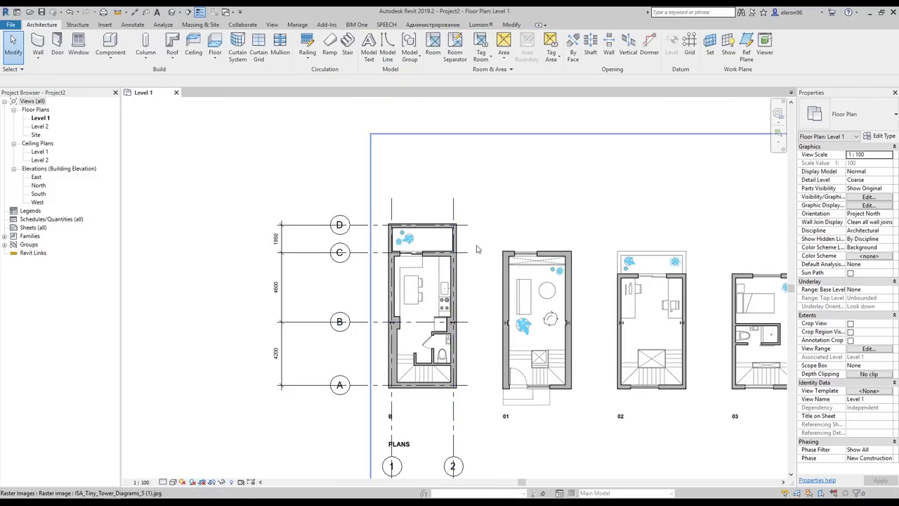
pyautogui.scroll(3, 393, 248)
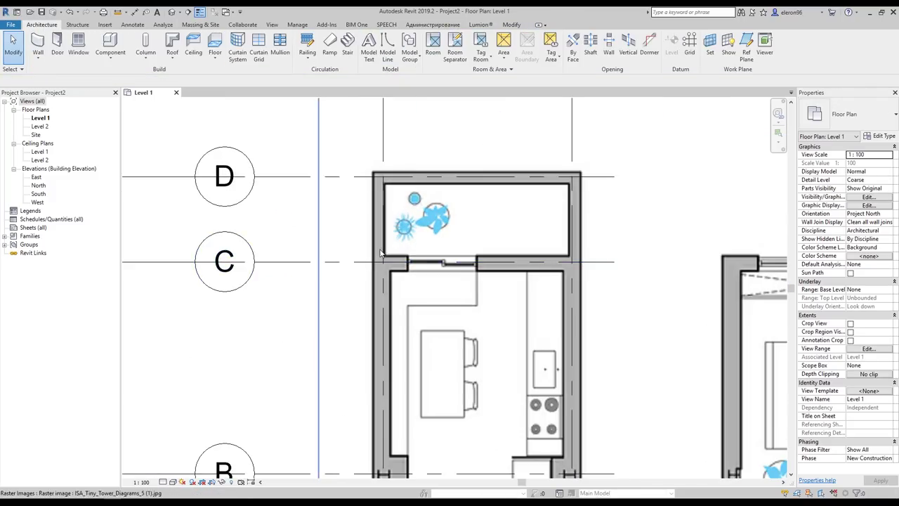
pyautogui.scroll(-3, 380, 252)
pyautogui.click(517, 332)
pyautogui.scroll(-1, 590, 343)
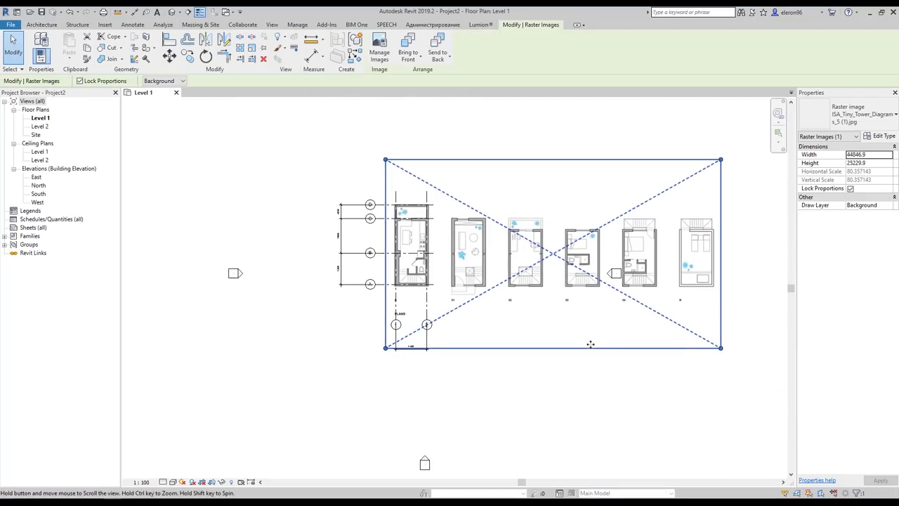
pyautogui.click(809, 494)
pyautogui.click(587, 379)
pyautogui.click(505, 298)
pyautogui.press('Escape')
pyautogui.click(535, 212)
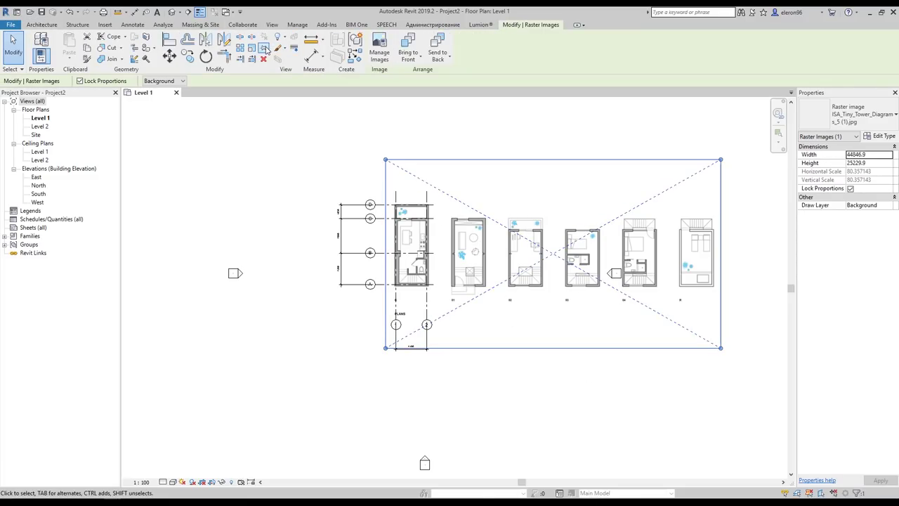
pyautogui.moveTo(622, 135); pyautogui.dragTo(528, 273)
pyautogui.click(596, 158)
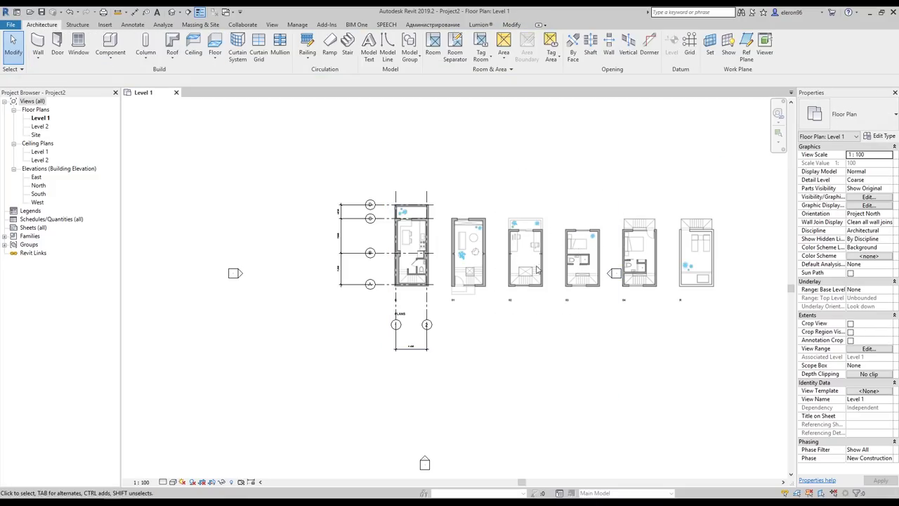
# Select grids 1, 2, A, B, C and D and pin them in place
pyautogui.scroll(5, 464, 321)
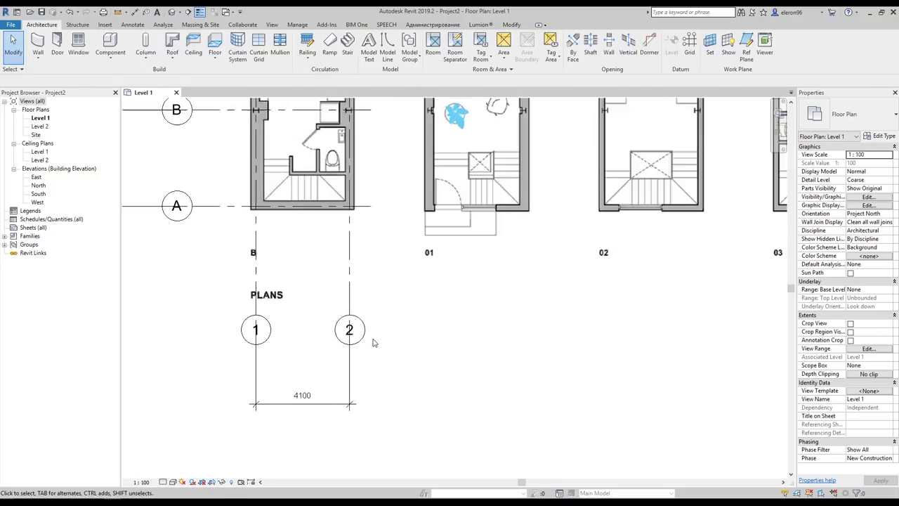
pyautogui.click(342, 285)
pyautogui.moveTo(344, 285); pyautogui.dragTo(524, 376, button='middle')
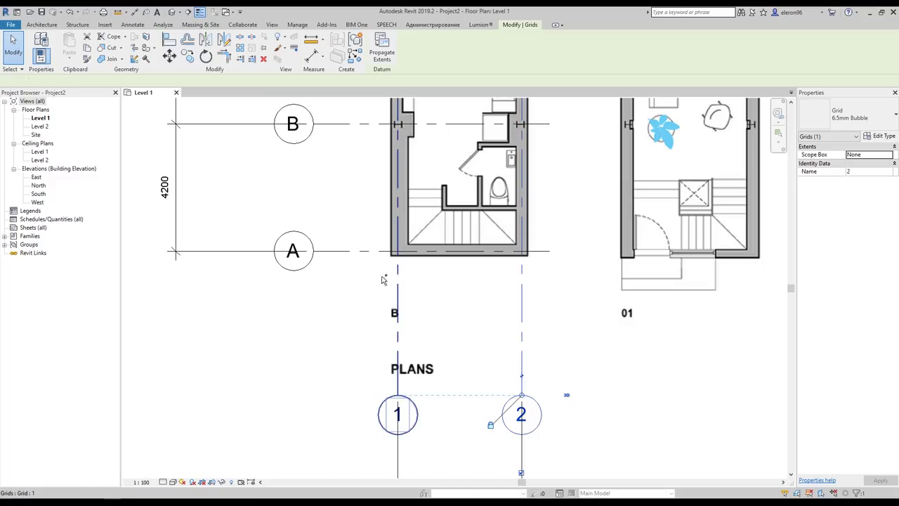
pyautogui.keyDown('ctrl'); pyautogui.click(395, 280); pyautogui.keyUp('ctrl')
pyautogui.keyDown('ctrl'); pyautogui.click(351, 251); pyautogui.keyUp('ctrl')
pyautogui.keyDown('ctrl'); pyautogui.click(354, 124); pyautogui.keyUp('ctrl')
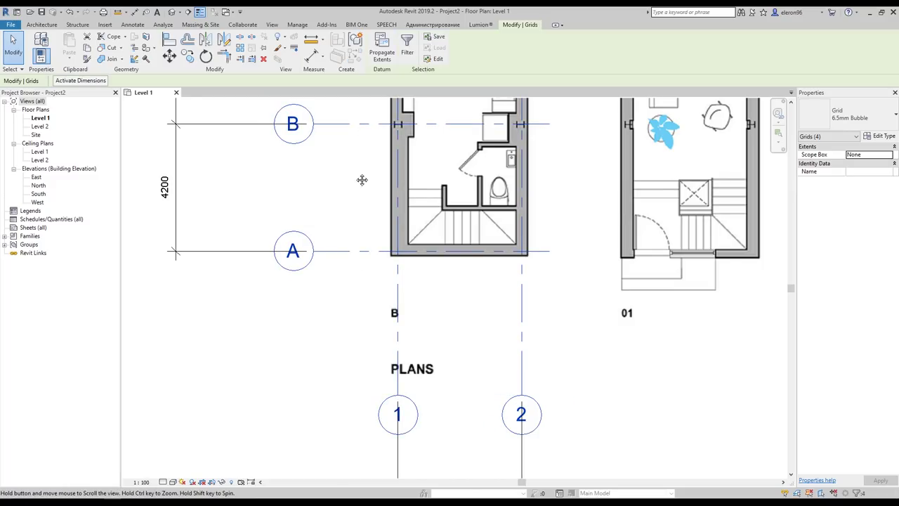
pyautogui.moveTo(361, 181); pyautogui.dragTo(403, 353, button='middle')
pyautogui.keyDown('ctrl'); pyautogui.click(394, 156); pyautogui.keyUp('ctrl')
pyautogui.moveTo(396, 157); pyautogui.dragTo(401, 253, button='middle')
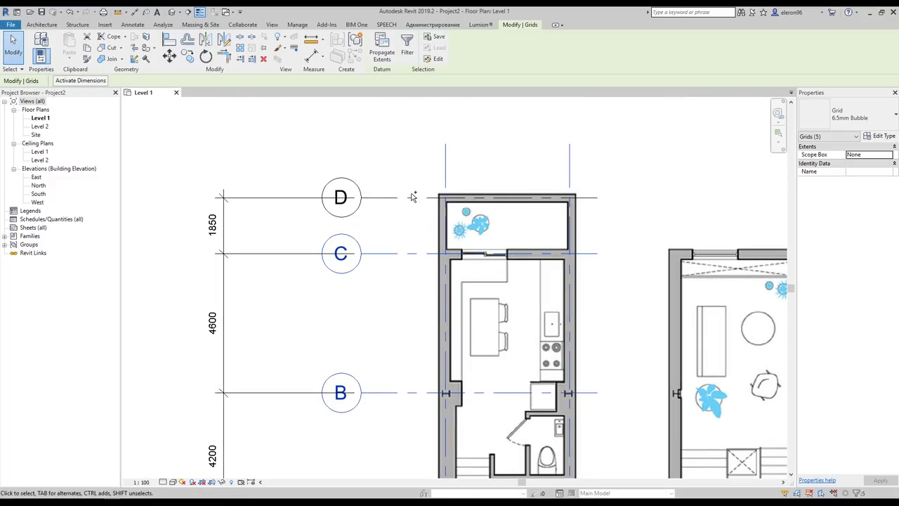
pyautogui.keyDown('ctrl'); pyautogui.click(412, 197); pyautogui.keyUp('ctrl')
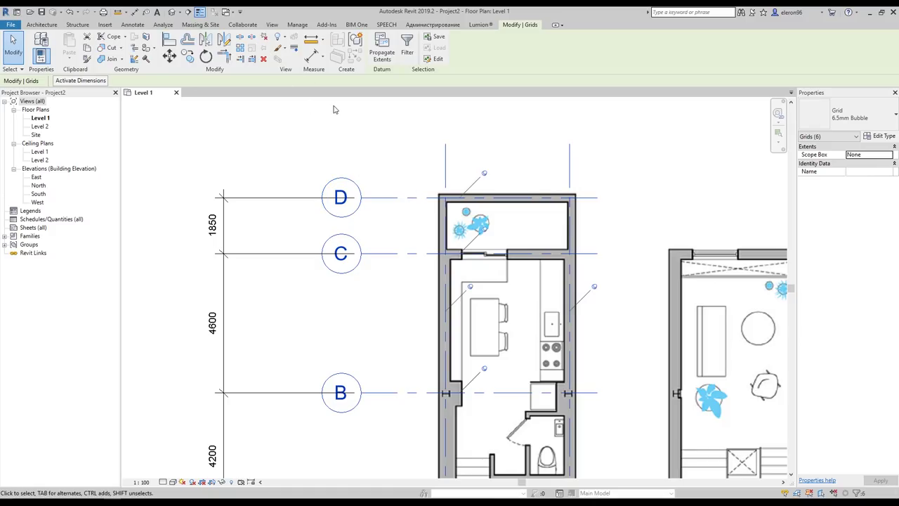
pyautogui.click(404, 332)
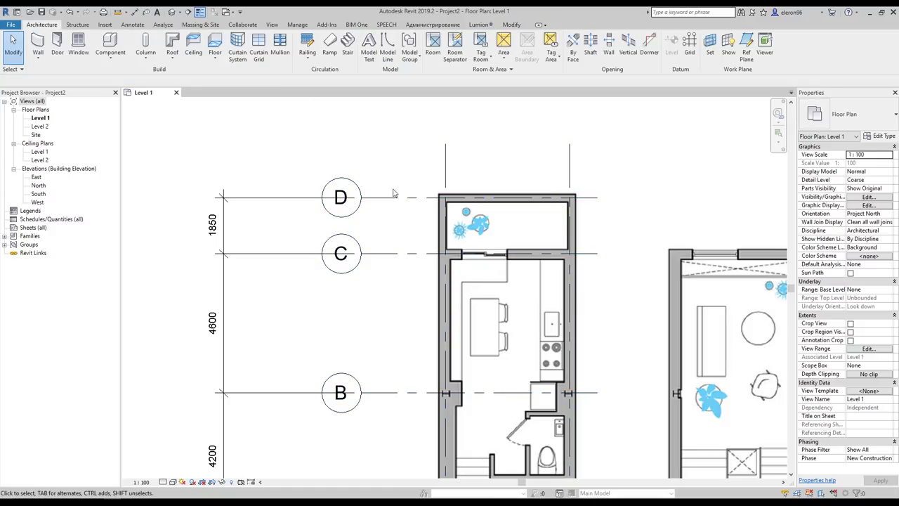
# Start a Generic - 200mm basic wall with its location line set to Wall Centerline
pyautogui.scroll(-5, 391, 248)
pyautogui.scroll(4, 419, 280)
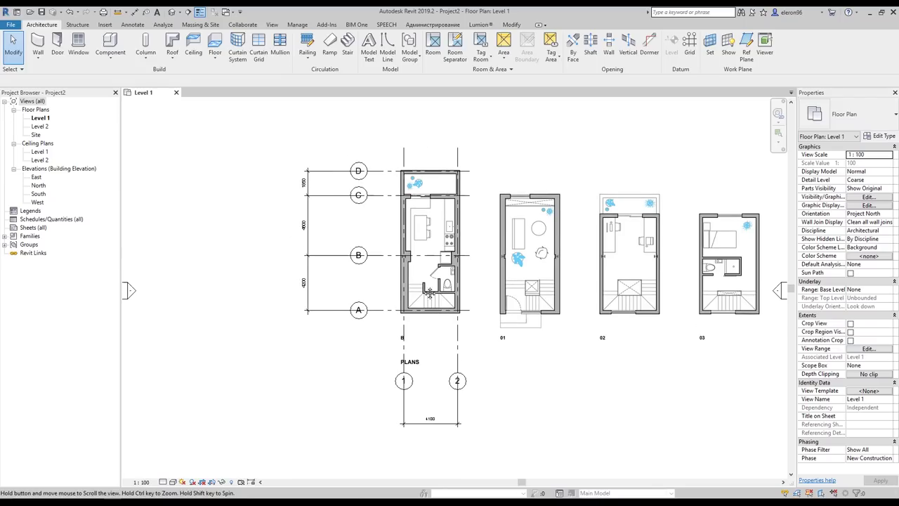
pyautogui.scroll(1, 420, 281)
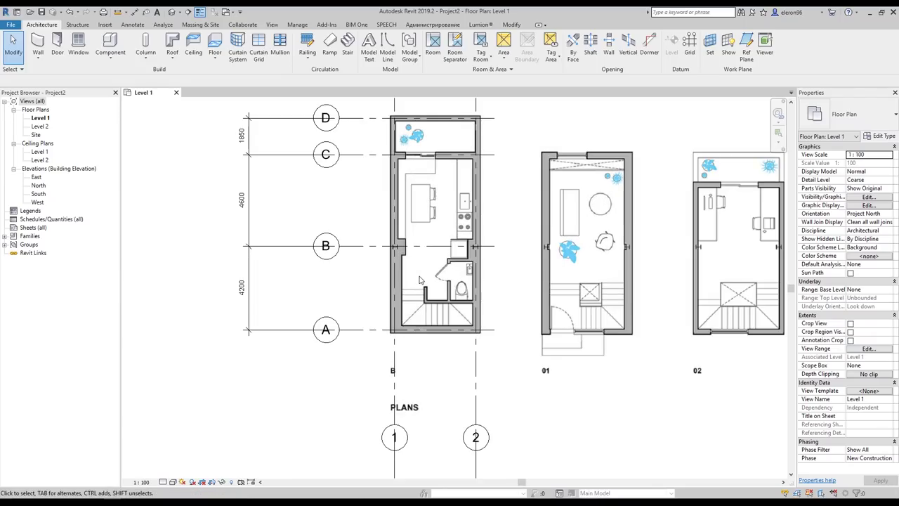
pyautogui.moveTo(420, 280); pyautogui.dragTo(446, 287, button='middle')
pyautogui.moveTo(450, 218); pyautogui.dragTo(469, 228, button='middle')
pyautogui.scroll(2, 458, 199)
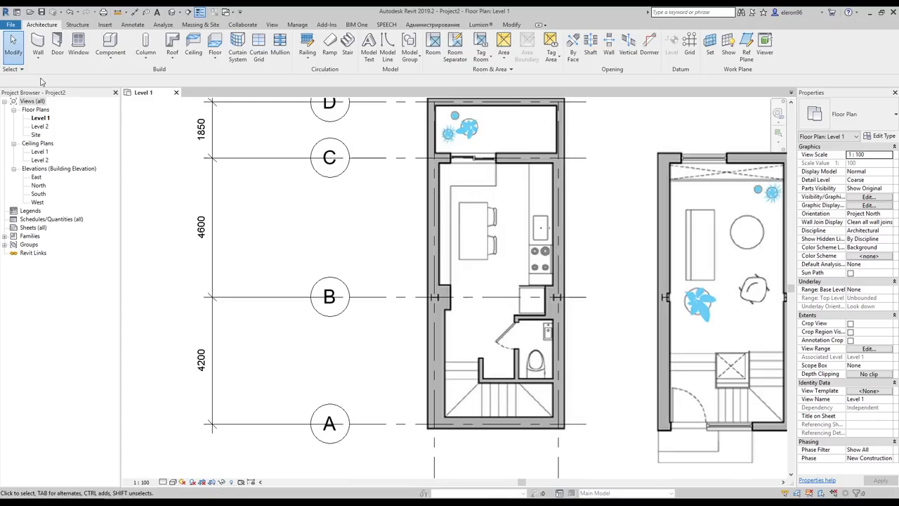
pyautogui.click(40, 43)
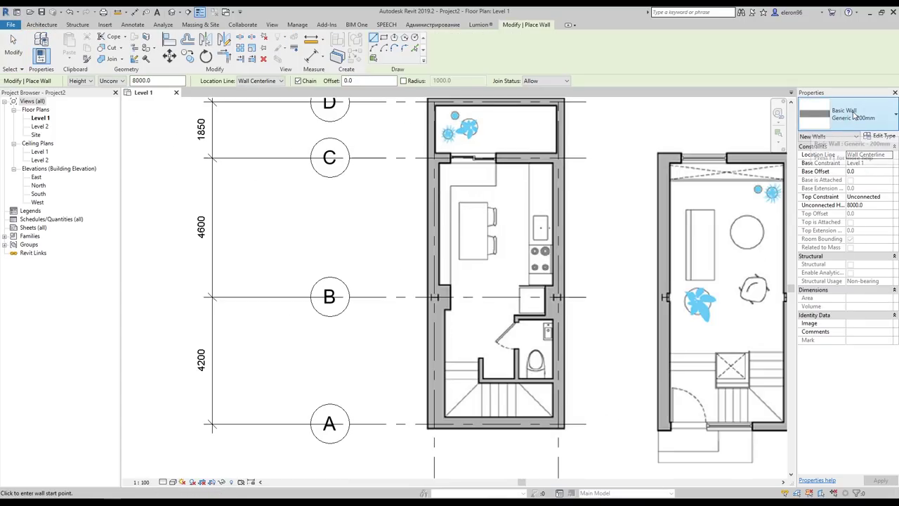
pyautogui.moveTo(485, 184); pyautogui.dragTo(459, 209, button='middle')
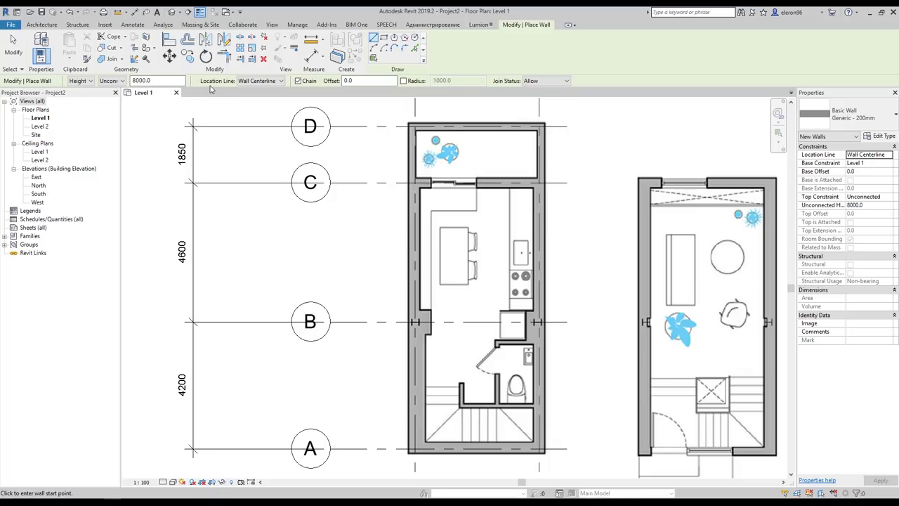
pyautogui.click(245, 82)
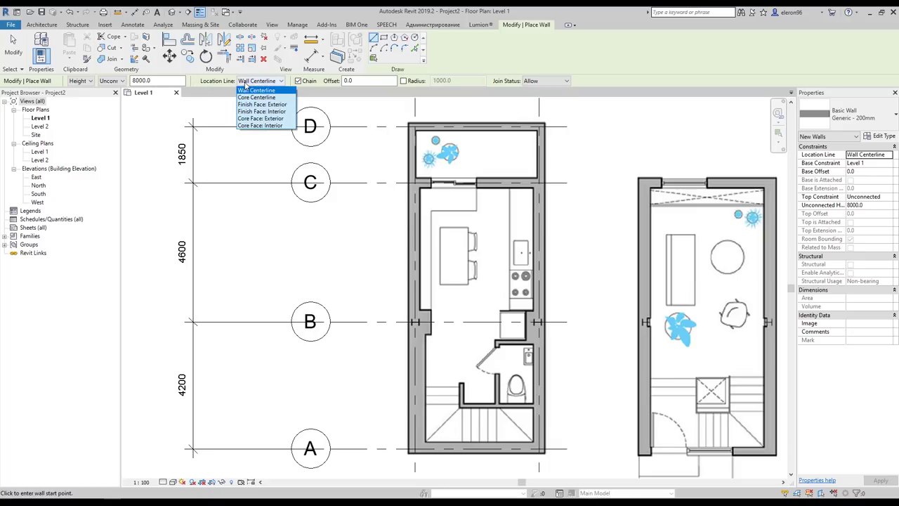
pyautogui.click(280, 91)
# Draw chained walls along grid 1 from grid C to grid A and along grid A to grid 2
pyautogui.moveTo(450, 190); pyautogui.dragTo(448, 195, button='middle')
pyautogui.scroll(3, 441, 183)
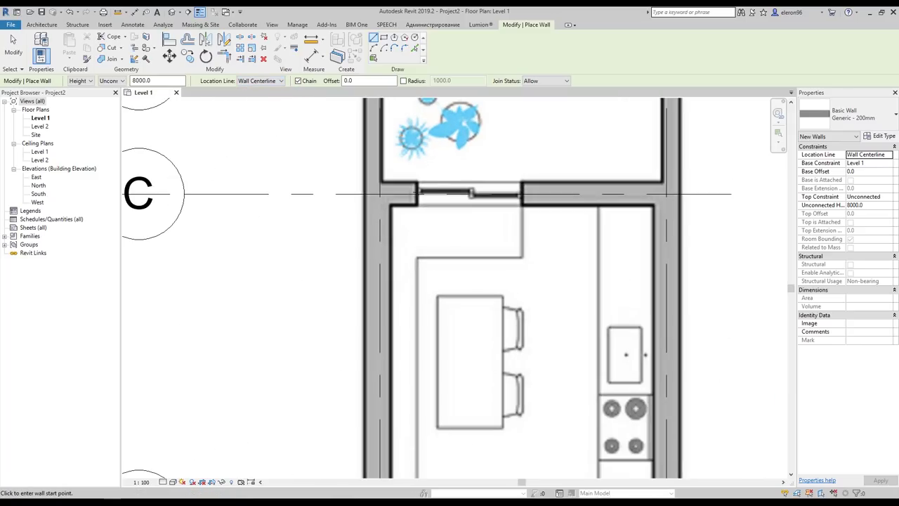
pyautogui.click(380, 194)
pyautogui.scroll(-5, 393, 218)
pyautogui.moveTo(419, 273); pyautogui.dragTo(415, 247, button='middle')
pyautogui.scroll(1, 405, 305)
pyautogui.moveTo(405, 305); pyautogui.dragTo(397, 205, button='middle')
pyautogui.scroll(3, 391, 329)
pyautogui.moveTo(390, 329); pyautogui.dragTo(379, 192, button='middle')
pyautogui.click(349, 327)
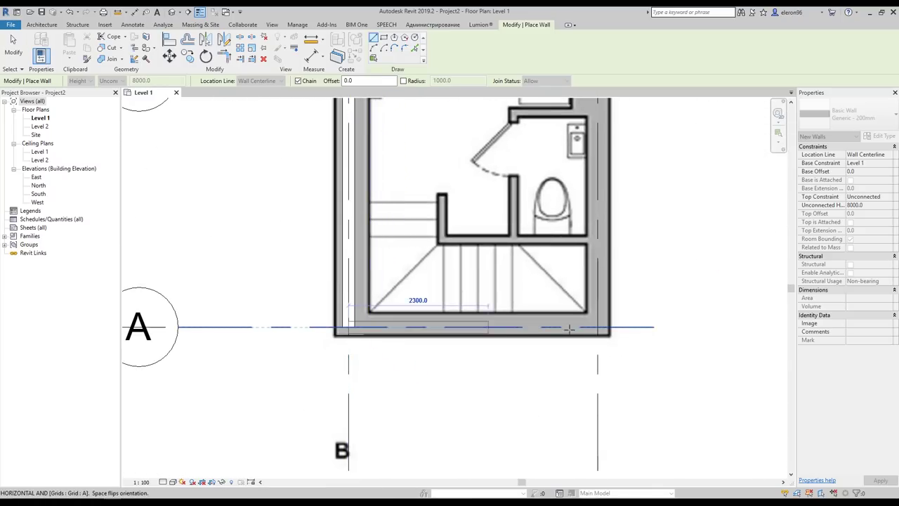
pyautogui.click(598, 327)
# Continue the wall along grid 2 to grid C and close the loop along grid C to grid 1
pyautogui.scroll(-2, 603, 267)
pyautogui.moveTo(602, 169); pyautogui.dragTo(567, 368, button='middle')
pyautogui.scroll(8, 568, 217)
pyautogui.click(546, 254)
pyautogui.scroll(-3, 533, 251)
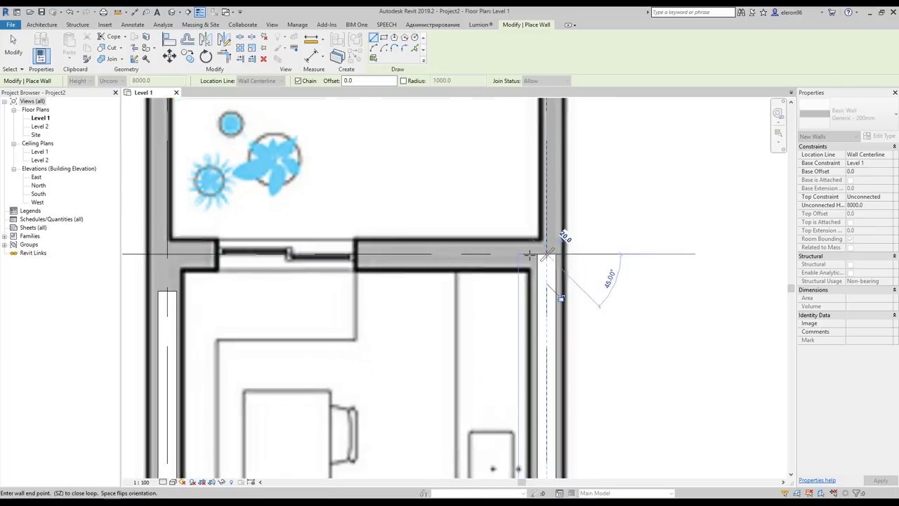
pyautogui.moveTo(325, 258); pyautogui.dragTo(462, 241, button='middle')
pyautogui.click(388, 233)
pyautogui.press('Escape')
pyautogui.press('Escape')
# Trim the walls on grids C and 1 to a corner where they meet
pyautogui.press('t')
pyautogui.press('r')
pyautogui.click(435, 235)
pyautogui.click(388, 298)
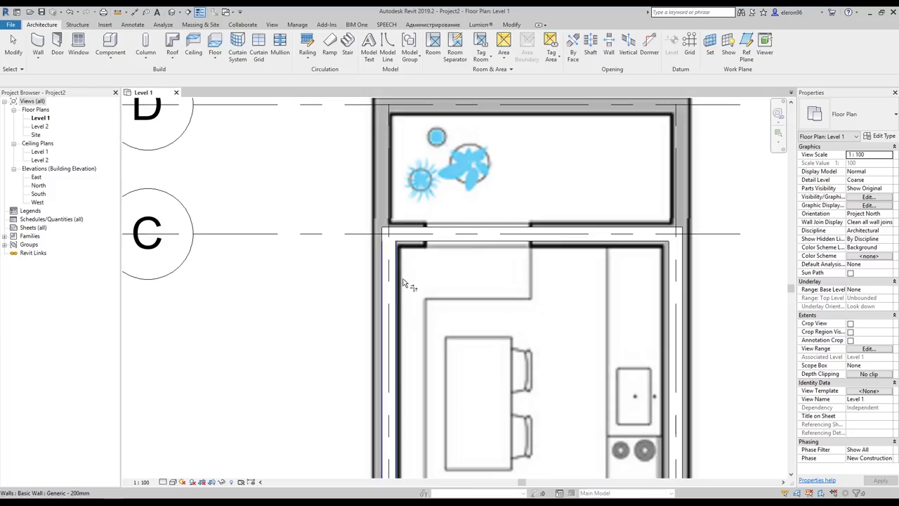
pyautogui.press('Escape')
# Split the long walls on grids 1 and 2 near grid B without deleting the inner segment
pyautogui.scroll(-2, 554, 336)
pyautogui.moveTo(483, 405); pyautogui.dragTo(477, 296, button='middle')
pyautogui.scroll(1, 447, 234)
pyautogui.moveTo(409, 308); pyautogui.dragTo(414, 254, button='middle')
pyautogui.scroll(1, 397, 286)
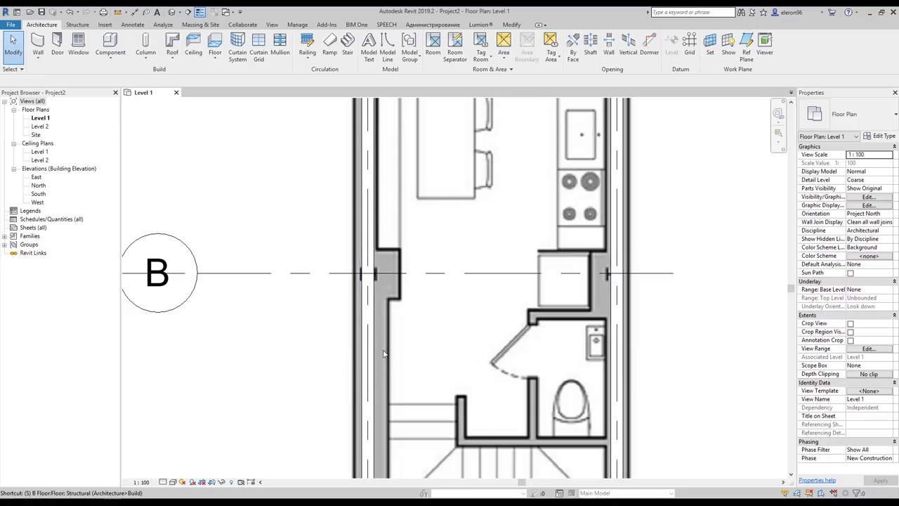
pyautogui.scroll(2, 588, 257)
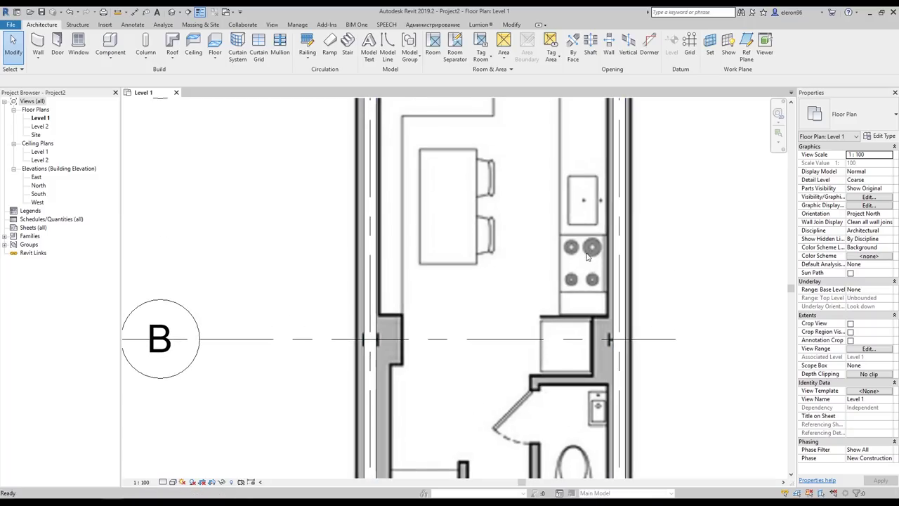
pyautogui.press('s')
pyautogui.press('l')
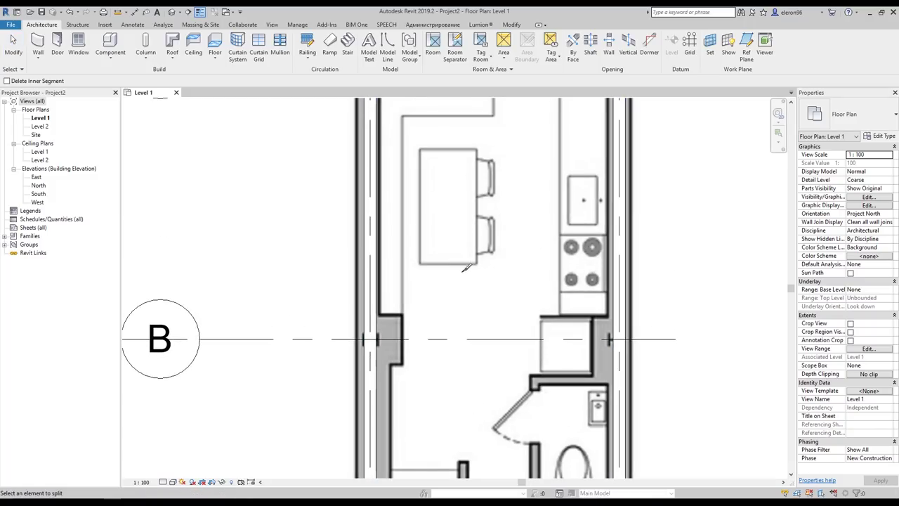
pyautogui.click(379, 337)
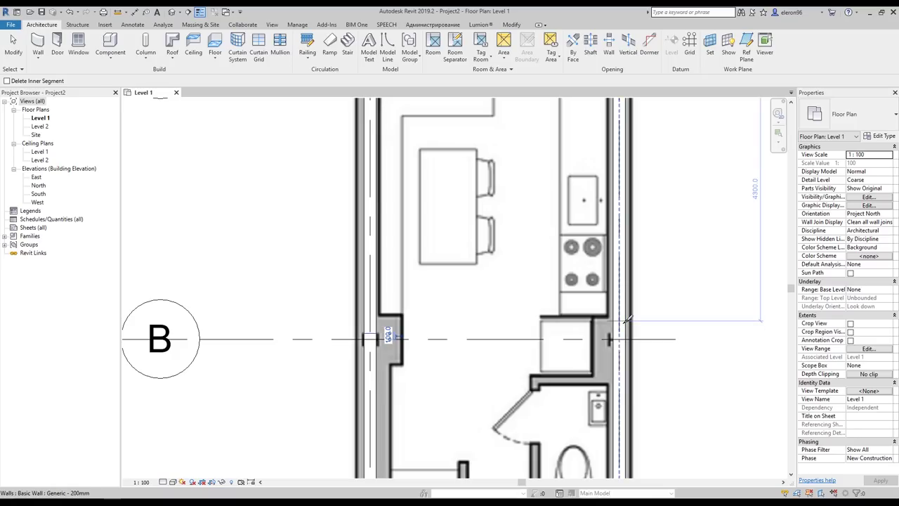
pyautogui.press('Escape')
# Change the wall on grid A and the adjoining lower walls on grids 1 and 2 to type Generic - 300mm
pyautogui.moveTo(686, 331); pyautogui.dragTo(597, 263, button='middle')
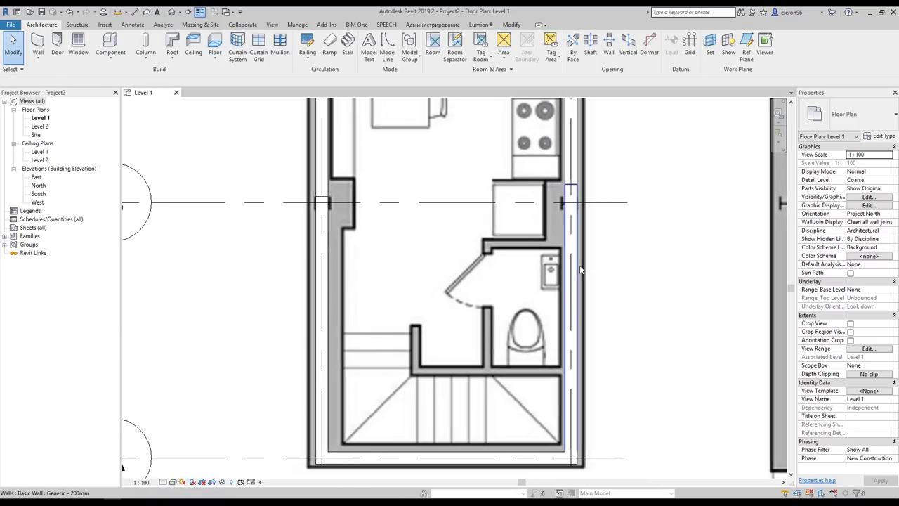
pyautogui.click(580, 269)
pyautogui.keyDown('ctrl'); pyautogui.click(330, 282); pyautogui.keyUp('ctrl')
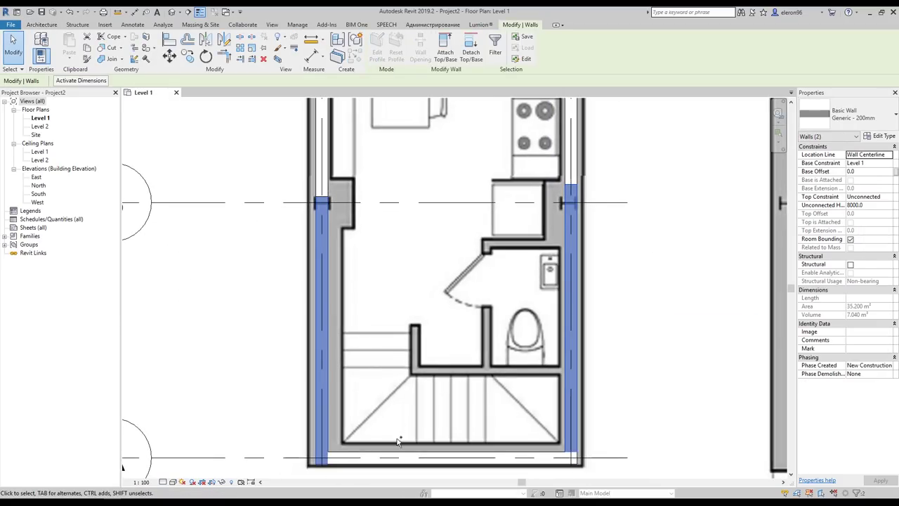
pyautogui.keyDown('ctrl'); pyautogui.click(399, 453); pyautogui.keyUp('ctrl')
pyautogui.click(879, 107)
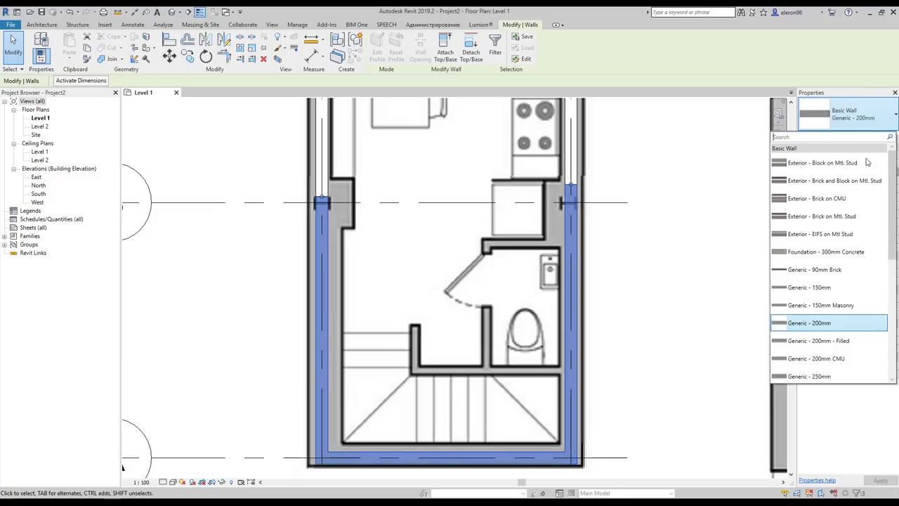
pyautogui.scroll(-3, 850, 337)
pyautogui.scroll(-1, 856, 349)
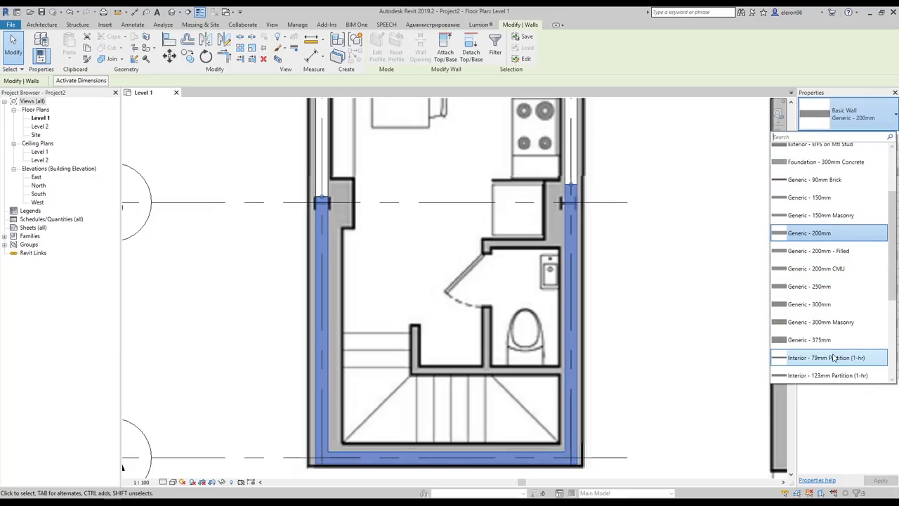
pyautogui.click(821, 309)
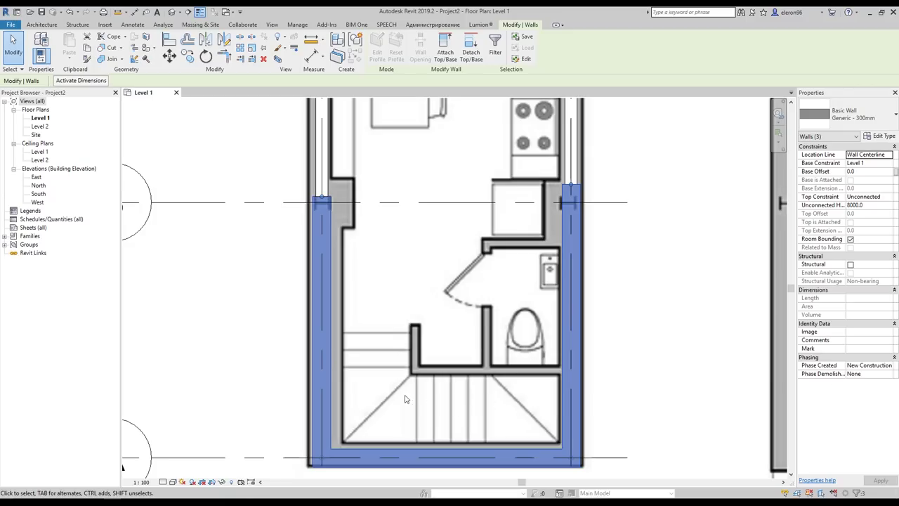
pyautogui.keyDown('shift'); pyautogui.click(570, 281); pyautogui.keyUp('shift')
pyautogui.press('Escape')
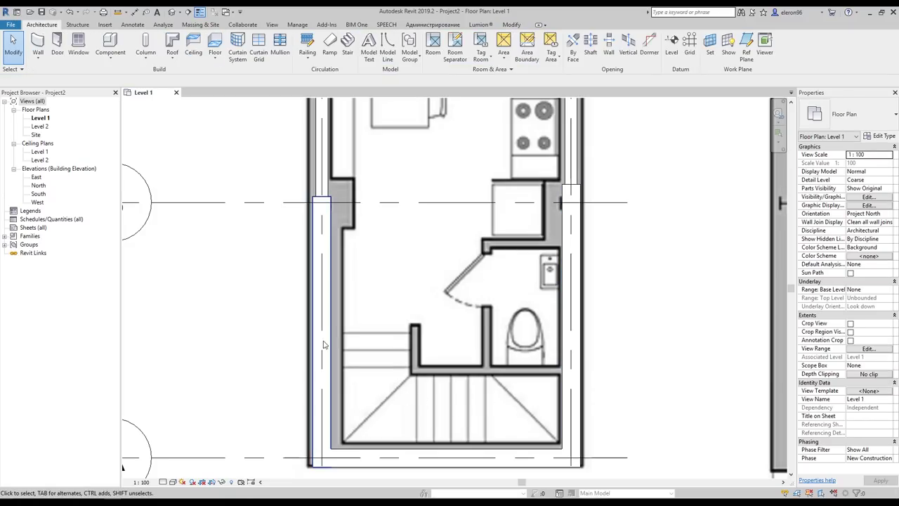
# Duplicate the type of the lower wall on grid 1 as a new wall type named Generic - 500mm
pyautogui.click(327, 329)
pyautogui.click(846, 117)
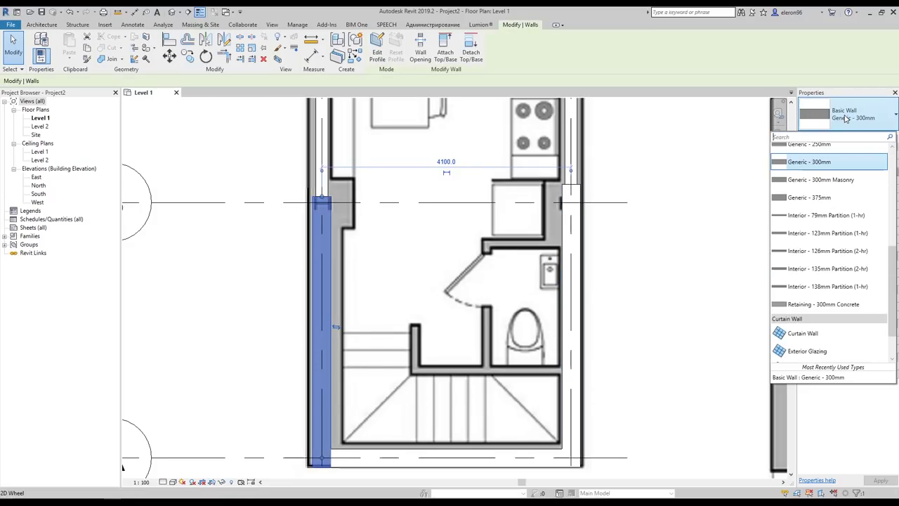
pyautogui.click(846, 117)
pyautogui.click(873, 137)
pyautogui.click(880, 136)
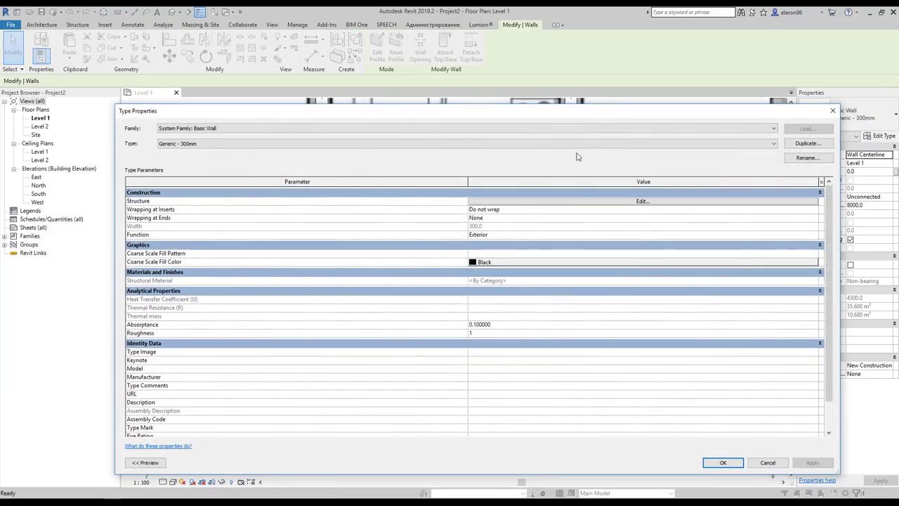
pyautogui.click(804, 144)
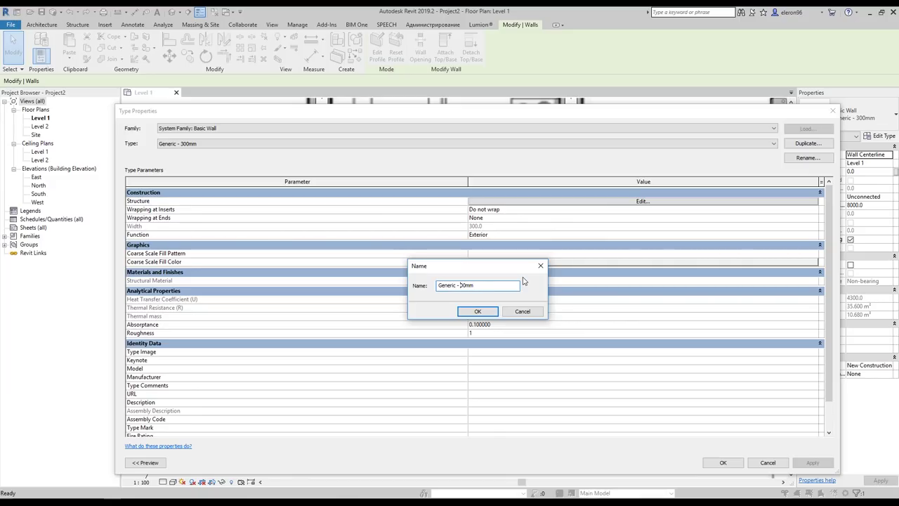
pyautogui.click(462, 313)
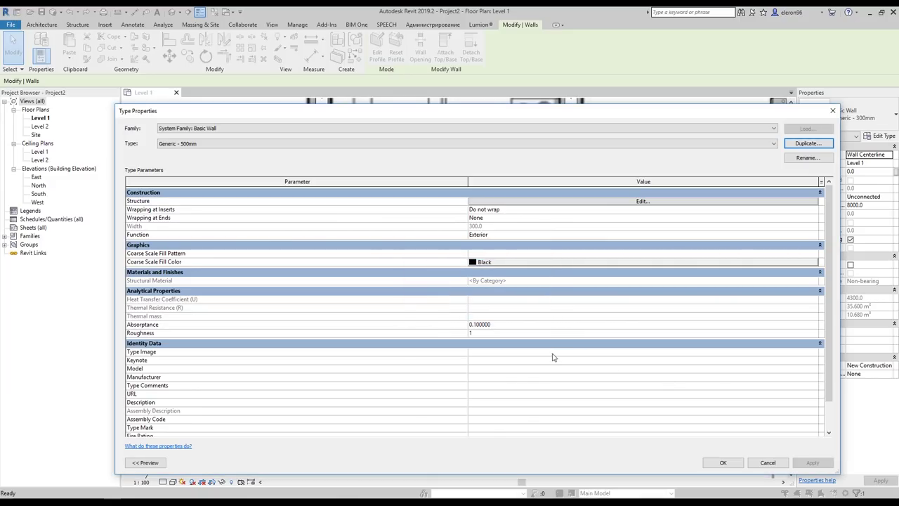
pyautogui.click(758, 457)
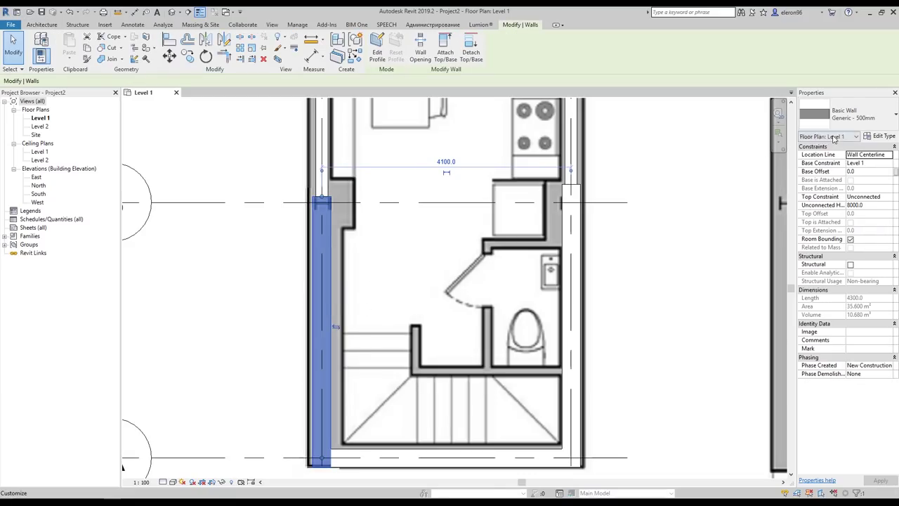
# Set the structure layer thickness of the Generic - 500mm wall type to 500 mm
pyautogui.click(879, 136)
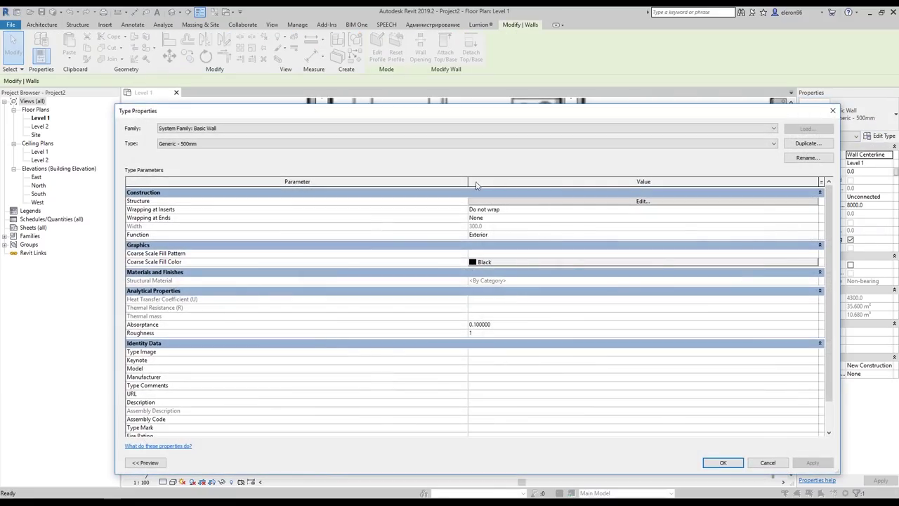
pyautogui.click(513, 203)
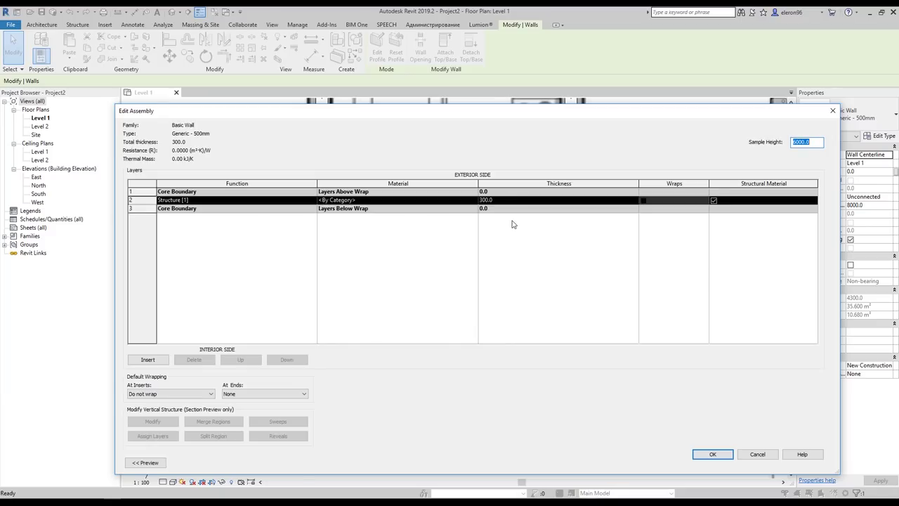
pyautogui.click(522, 203)
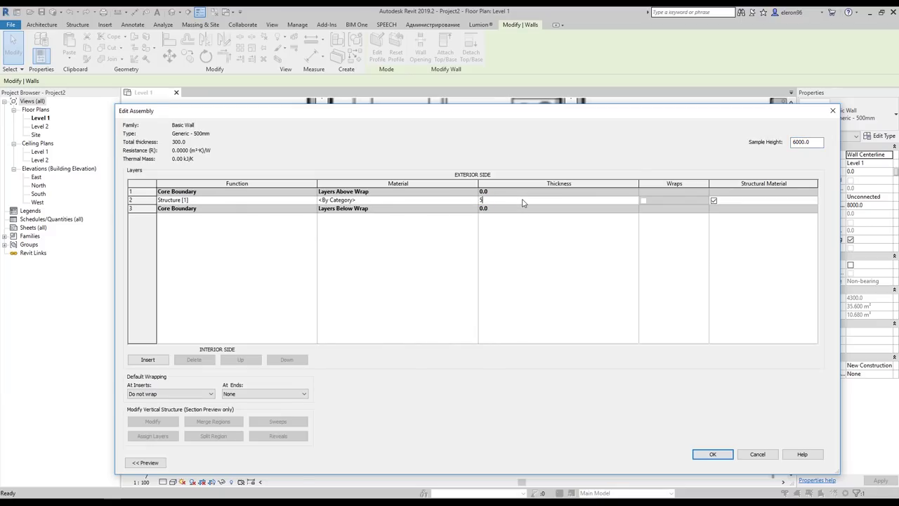
pyautogui.click(713, 455)
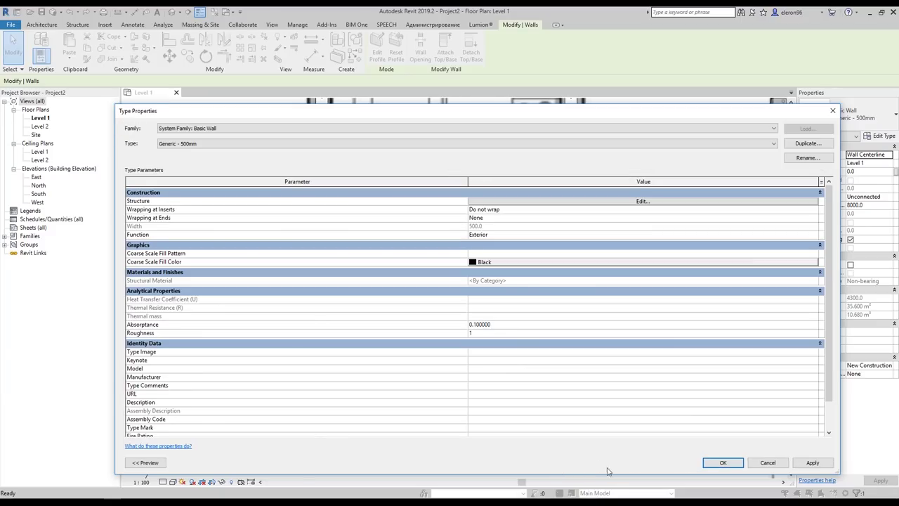
pyautogui.click(769, 462)
pyautogui.press('Escape')
# Change the upper wall on grid 1, between grids B and C, to type Generic - 300mm
pyautogui.moveTo(358, 306)
pyautogui.mouseDown(button='middle')
pyautogui.moveTo(371, 265)
pyautogui.moveTo(349, 299)
pyautogui.mouseUp(button='middle')
pyautogui.moveTo(373, 209); pyautogui.dragTo(386, 330, button='middle')
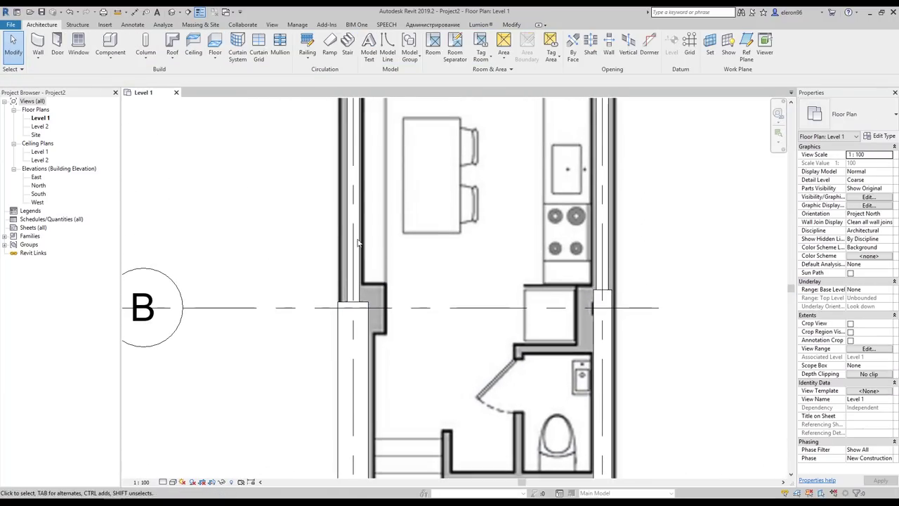
pyautogui.click(354, 228)
pyautogui.click(851, 110)
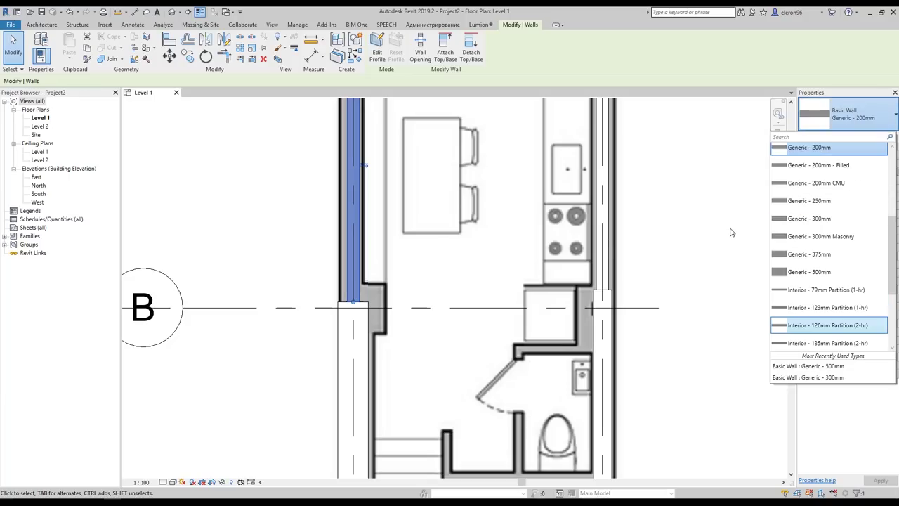
pyautogui.click(818, 219)
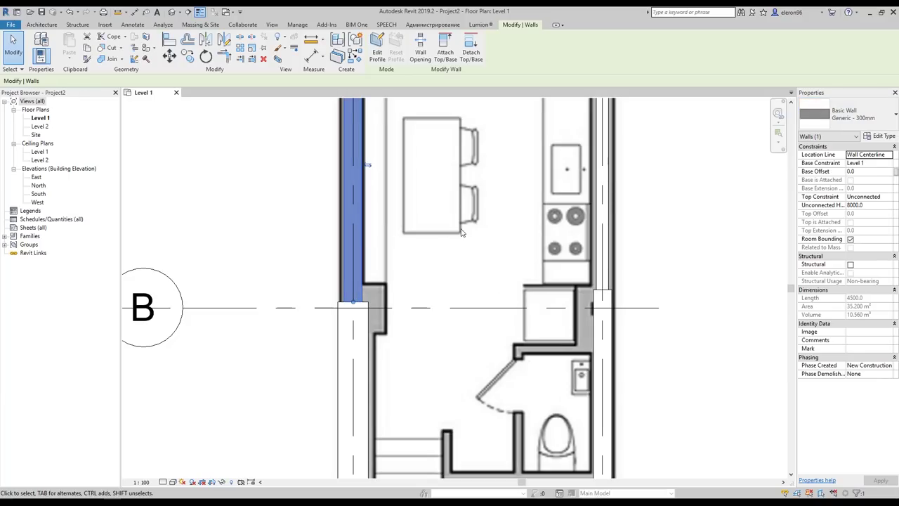
pyautogui.moveTo(447, 194); pyautogui.dragTo(463, 219, button='middle')
pyautogui.click(395, 302)
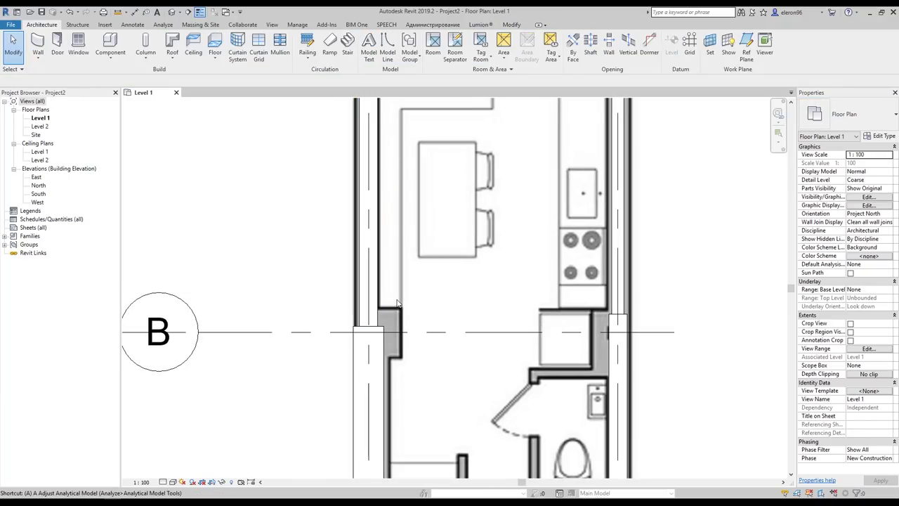
# Align the outer face of the upper grid 1 wall with the outer face of the 500 mm wall below it
pyautogui.press('l')
pyautogui.click(355, 360)
pyautogui.click(360, 308)
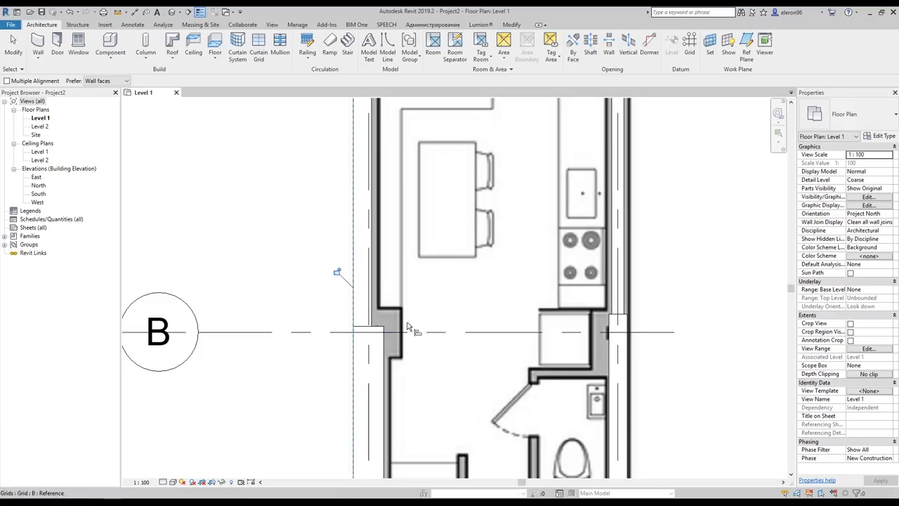
pyautogui.press('Escape')
pyautogui.press('Escape')
# Change the wall along grid C to type Generic - 300mm
pyautogui.scroll(-2, 411, 309)
pyautogui.moveTo(453, 191); pyautogui.dragTo(455, 287, button='middle')
pyautogui.scroll(3, 455, 289)
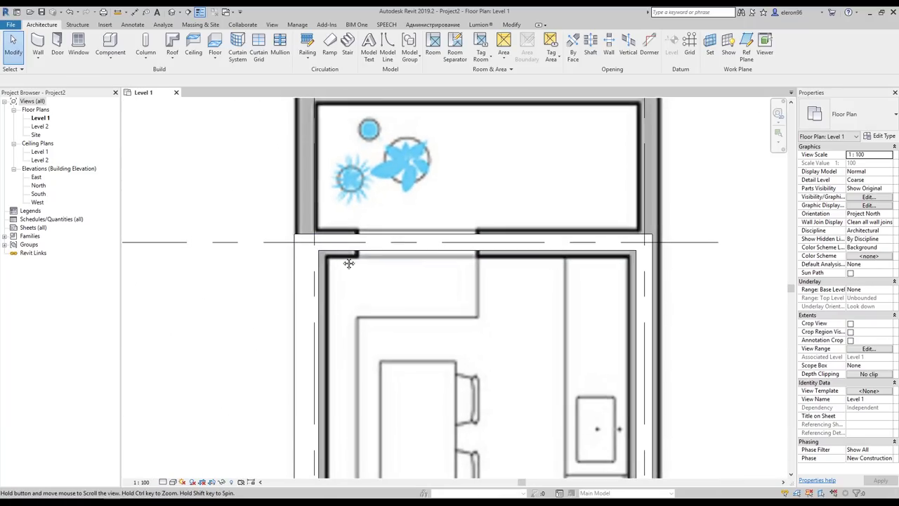
pyautogui.click(355, 247)
pyautogui.click(850, 114)
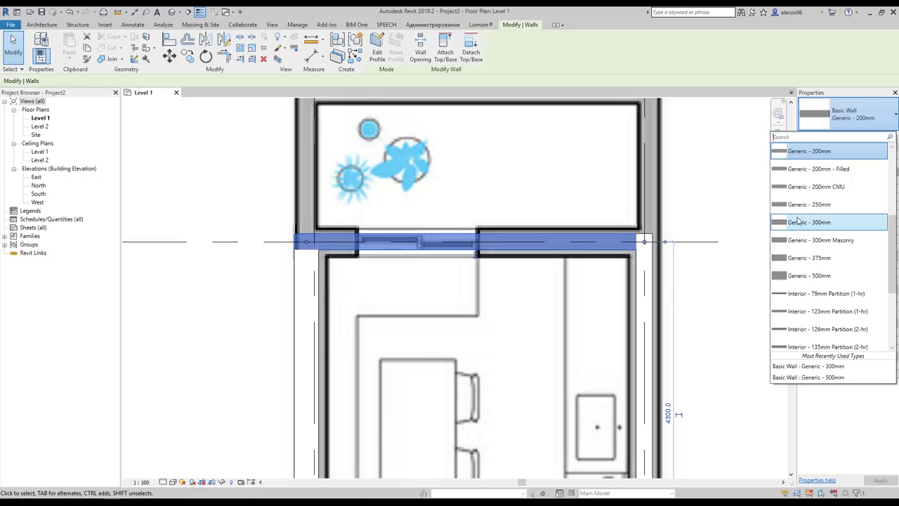
pyautogui.click(813, 222)
# Change the upper wall on grid 2, between grids B and C, to type Generic - 300mm
pyautogui.moveTo(695, 324); pyautogui.dragTo(639, 255, button='middle')
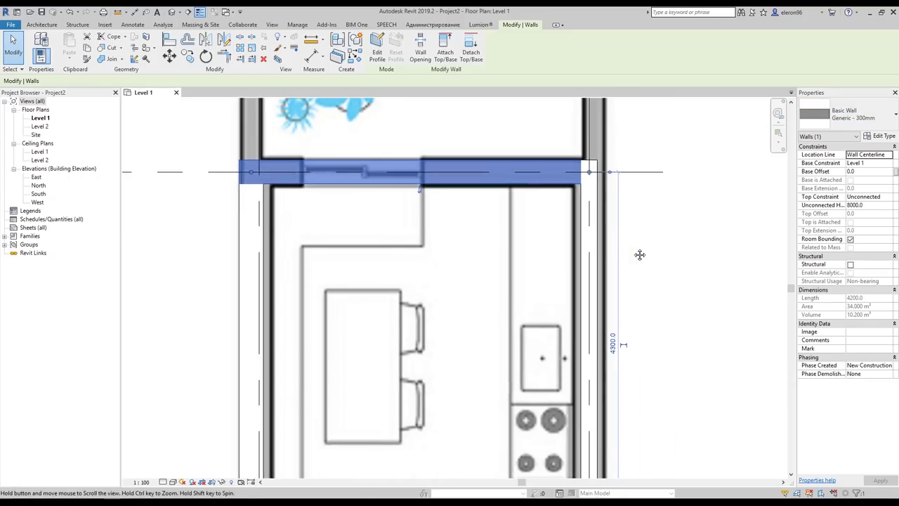
pyautogui.click(596, 255)
pyautogui.click(846, 116)
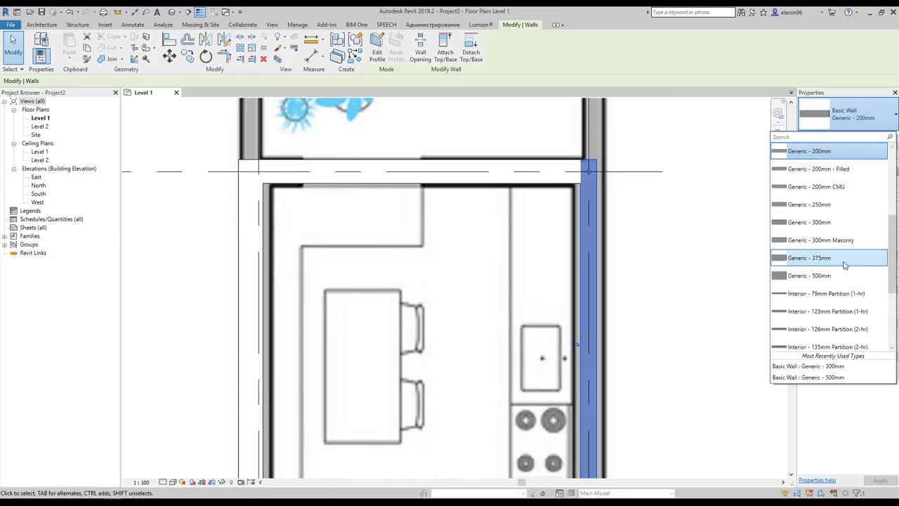
pyautogui.click(843, 224)
pyautogui.scroll(-2, 563, 298)
pyautogui.moveTo(562, 297); pyautogui.dragTo(548, 240, button='middle')
pyautogui.press('Escape')
pyautogui.moveTo(590, 350); pyautogui.dragTo(590, 225, button='middle')
pyautogui.moveTo(572, 279); pyautogui.dragTo(582, 262, button='middle')
pyautogui.scroll(2, 593, 236)
pyautogui.press('l')
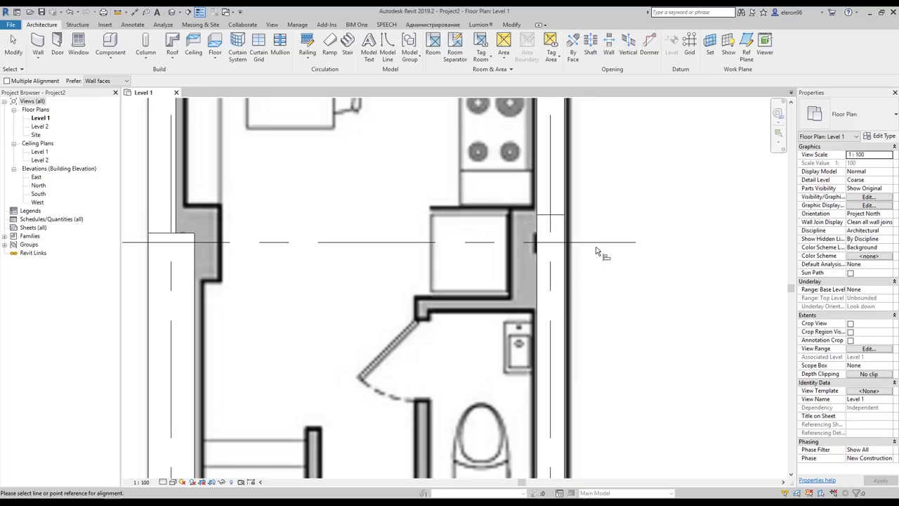
pyautogui.press('Escape')
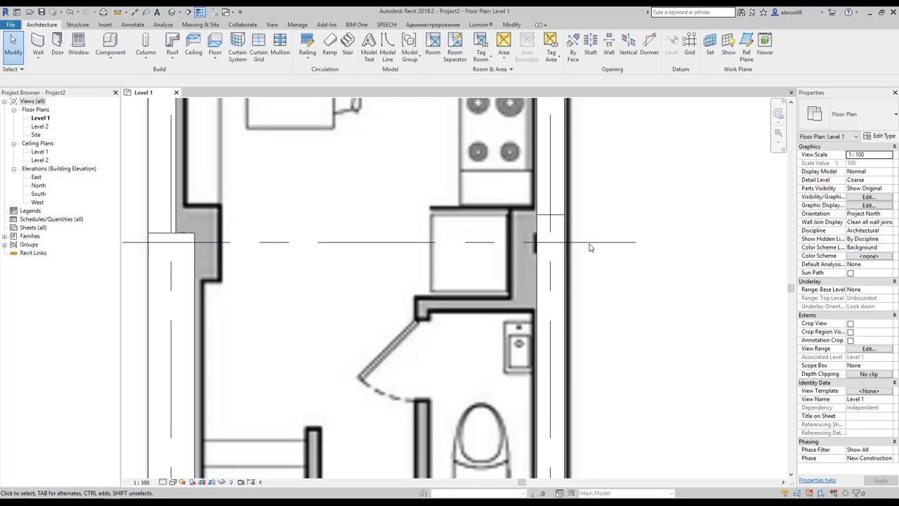
pyautogui.press('l')
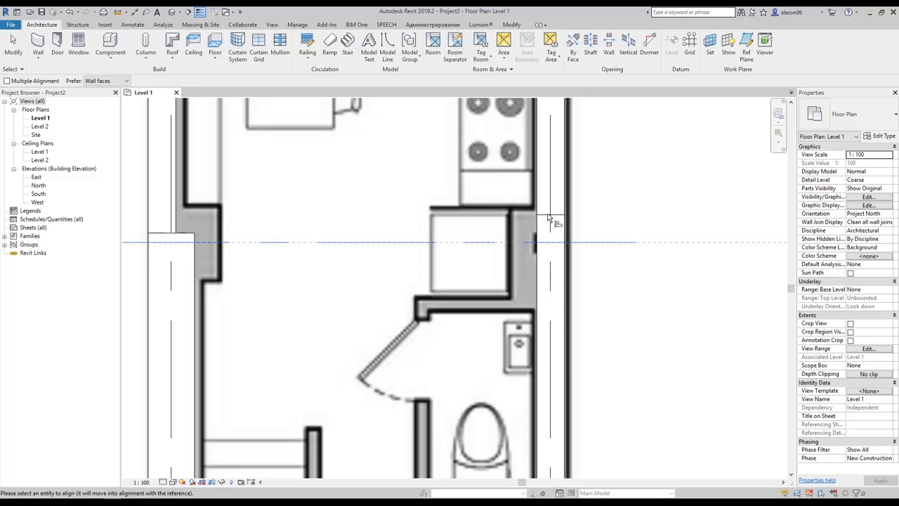
# Move the upper end of the lower grid 2 wall onto grid B
pyautogui.click(562, 232)
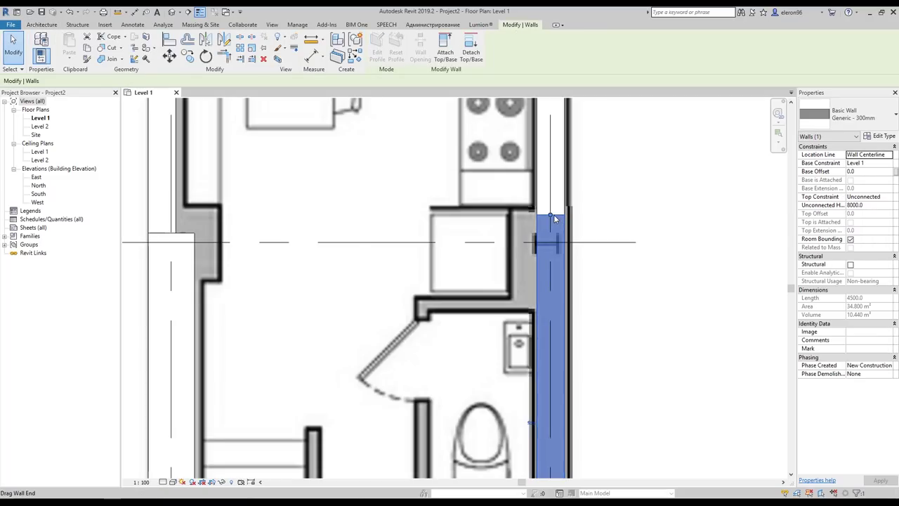
pyautogui.click(551, 207)
pyautogui.moveTo(550, 214); pyautogui.dragTo(550, 241)
pyautogui.click(597, 240)
# Draw chained Generic - 200mm walls around the planted area, from the grid C wall up to grid D, along it and back down near grid 2
pyautogui.scroll(-3, 595, 242)
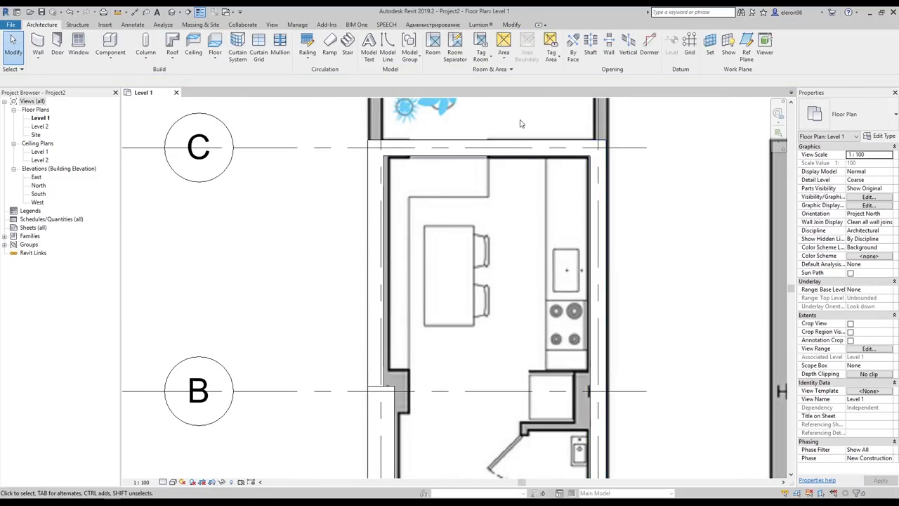
pyautogui.scroll(1, 512, 246)
pyautogui.moveTo(453, 269); pyautogui.dragTo(466, 455, button='middle')
pyautogui.moveTo(472, 209); pyautogui.dragTo(416, 286, button='middle')
pyautogui.scroll(3, 461, 245)
pyautogui.moveTo(348, 223); pyautogui.dragTo(318, 205, button='middle')
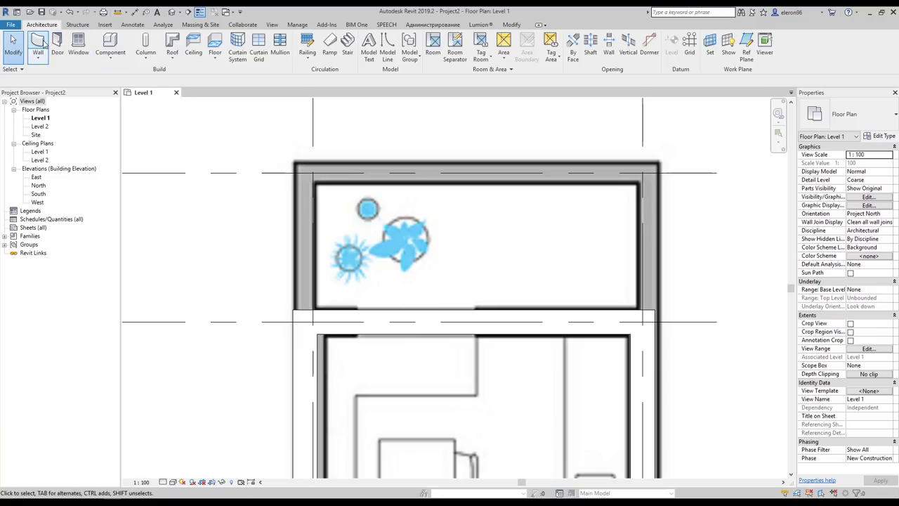
pyautogui.click(41, 44)
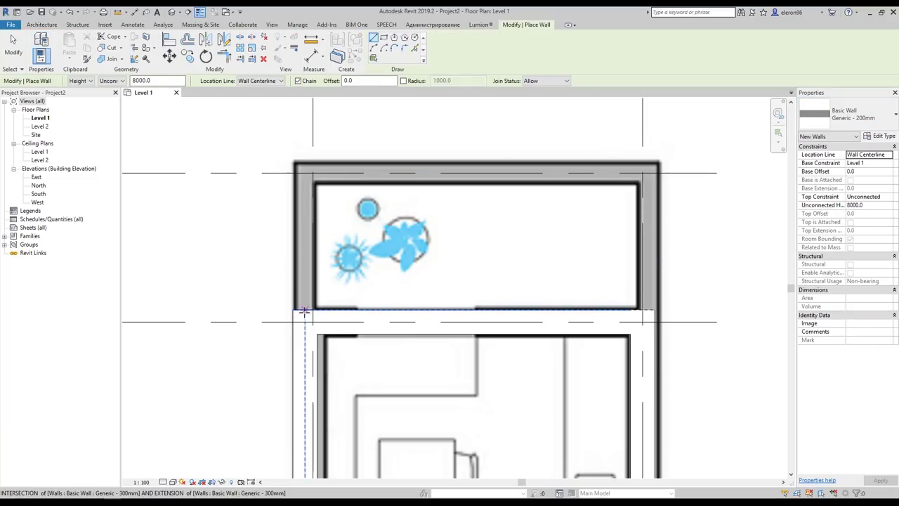
pyautogui.click(303, 310)
pyautogui.click(304, 172)
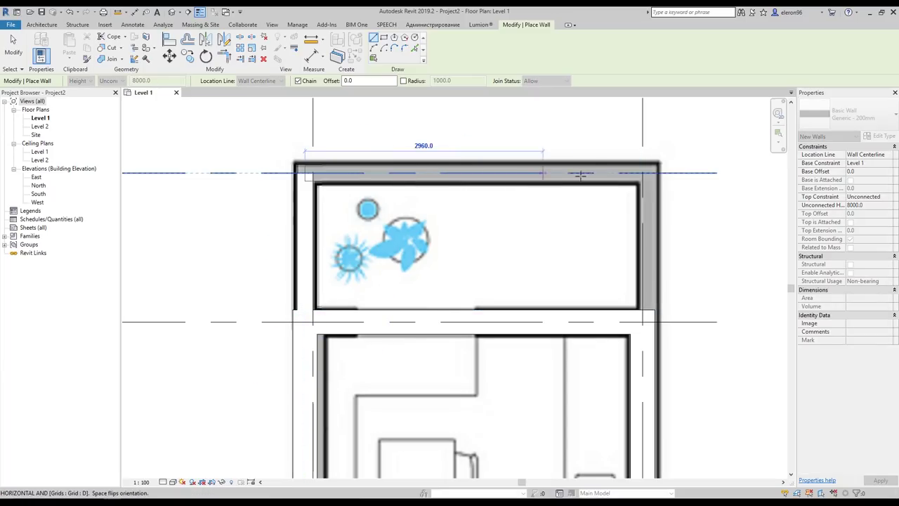
pyautogui.click(651, 173)
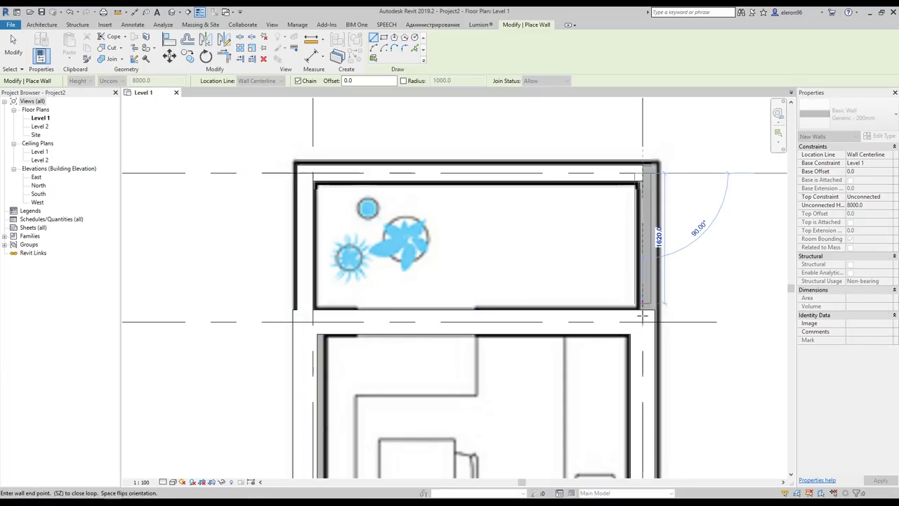
pyautogui.click(641, 310)
pyautogui.press('Escape')
pyautogui.press('Escape')
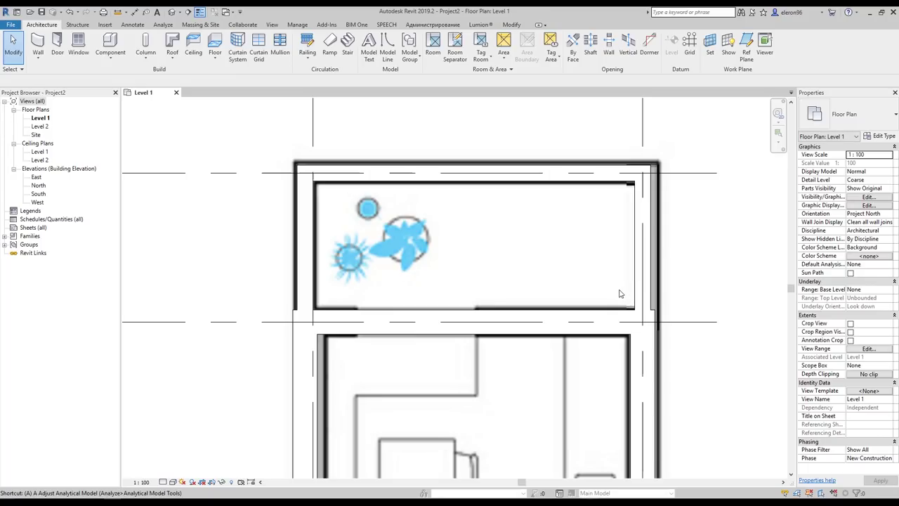
# Align the outer face of the planted area's grid 2 wall with the outer face of the wall below it
pyautogui.press('l')
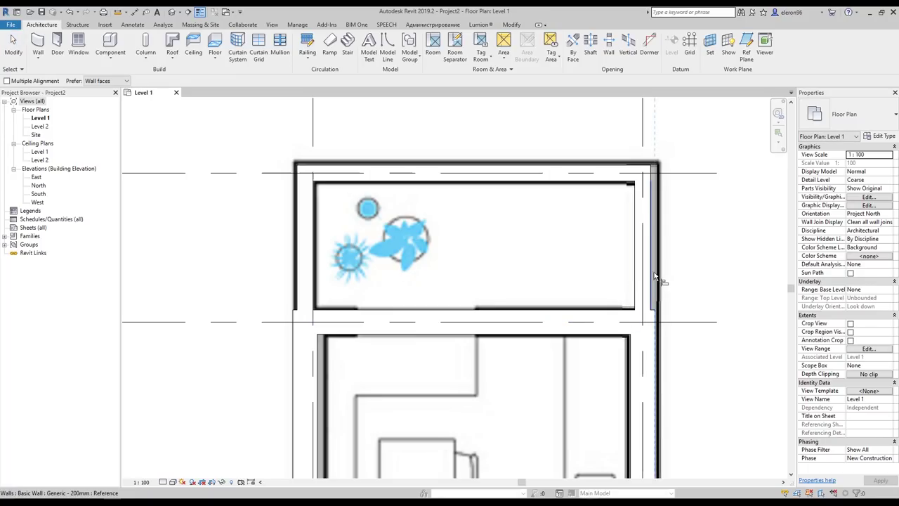
pyautogui.moveTo(323, 291); pyautogui.dragTo(464, 265, button='middle')
pyautogui.click(433, 307)
pyautogui.click(437, 257)
pyautogui.moveTo(519, 235); pyautogui.dragTo(464, 290, button='middle')
pyautogui.press('Escape')
pyautogui.scroll(-3, 485, 257)
pyautogui.scroll(4, 477, 253)
pyautogui.scroll(-1, 478, 253)
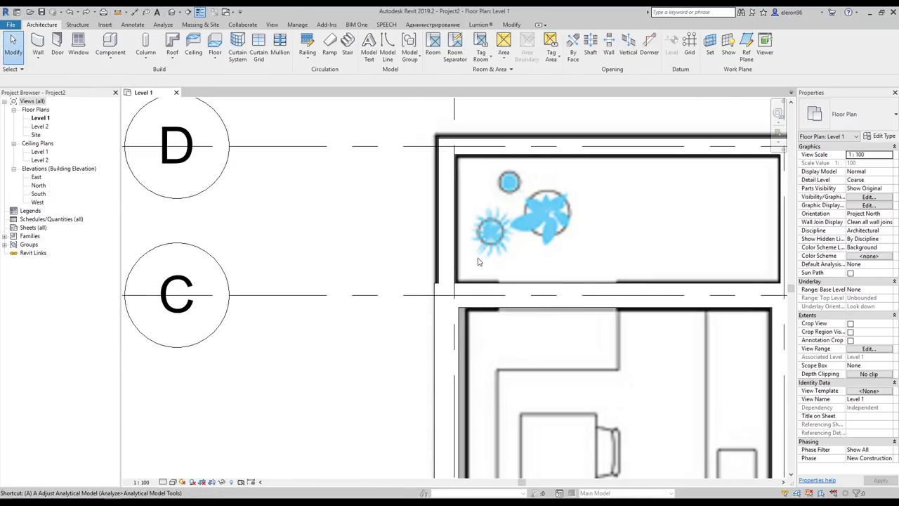
# Align the outer face of the planted area's grid 1 wall with the outer face of the wall below it
pyautogui.press('l')
pyautogui.click(433, 335)
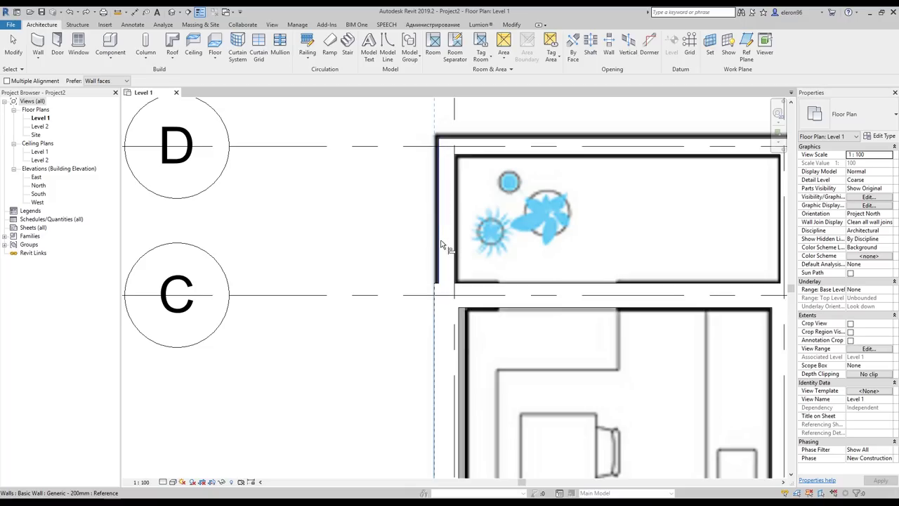
pyautogui.press('Tab')
pyautogui.click(442, 245)
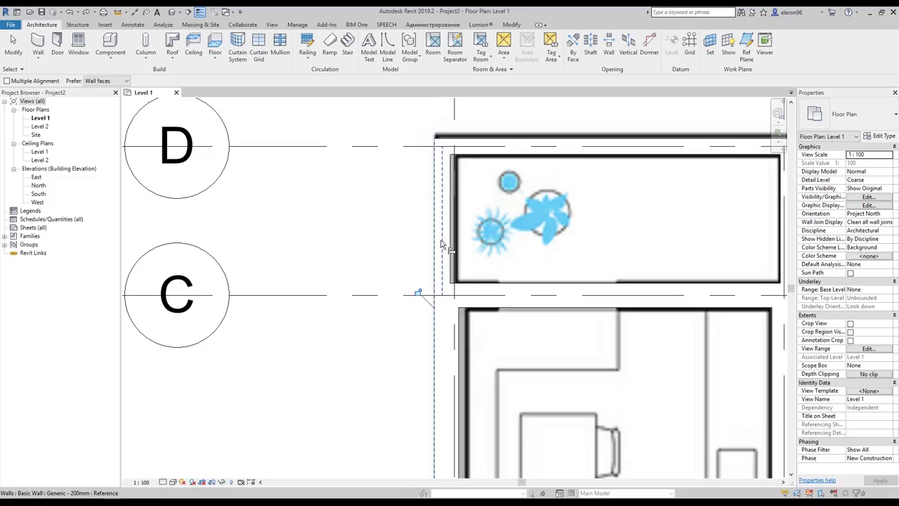
pyautogui.press('Escape')
# Draw chained Generic - 150mm walls from the grid 2 wall along the staircase's upper edge and up its short end stub
pyautogui.scroll(-4, 434, 178)
pyautogui.scroll(-3, 434, 177)
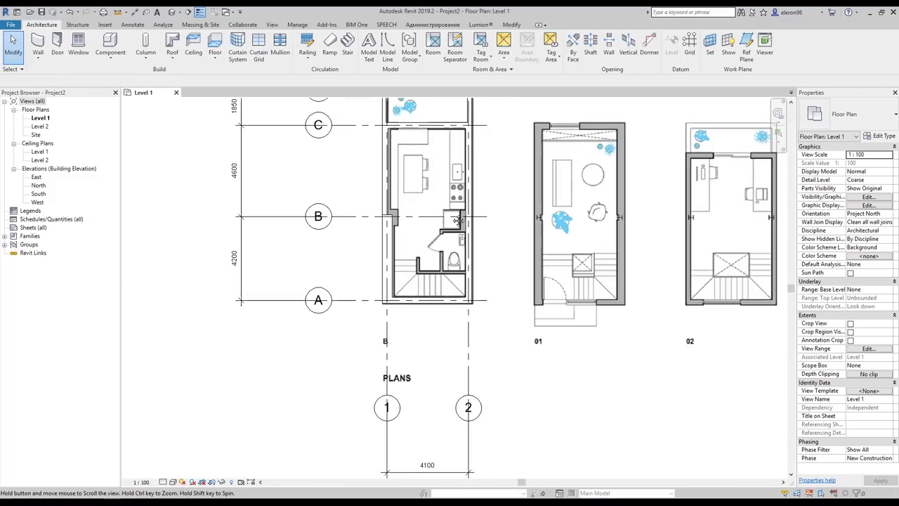
pyautogui.scroll(3, 440, 182)
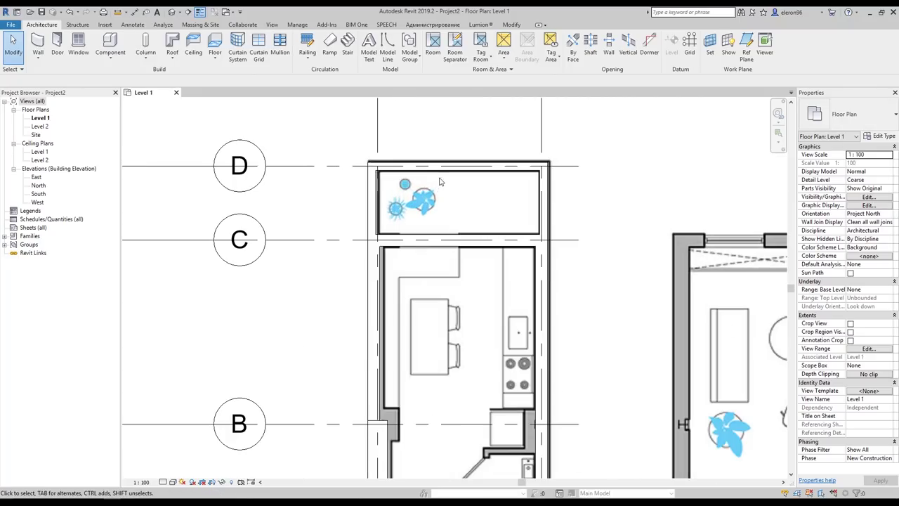
pyautogui.moveTo(429, 214); pyautogui.dragTo(482, 220, button='middle')
pyautogui.scroll(2, 480, 344)
pyautogui.scroll(1, 481, 319)
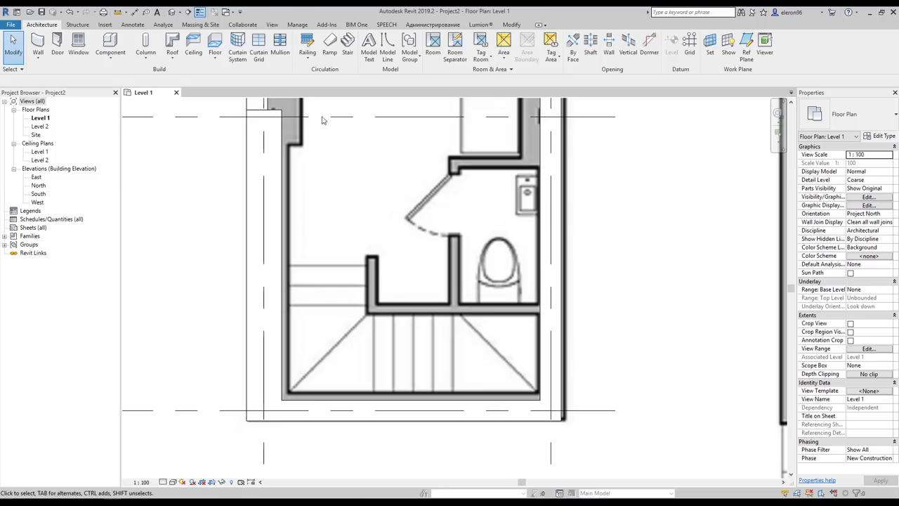
pyautogui.click(40, 48)
pyautogui.click(849, 114)
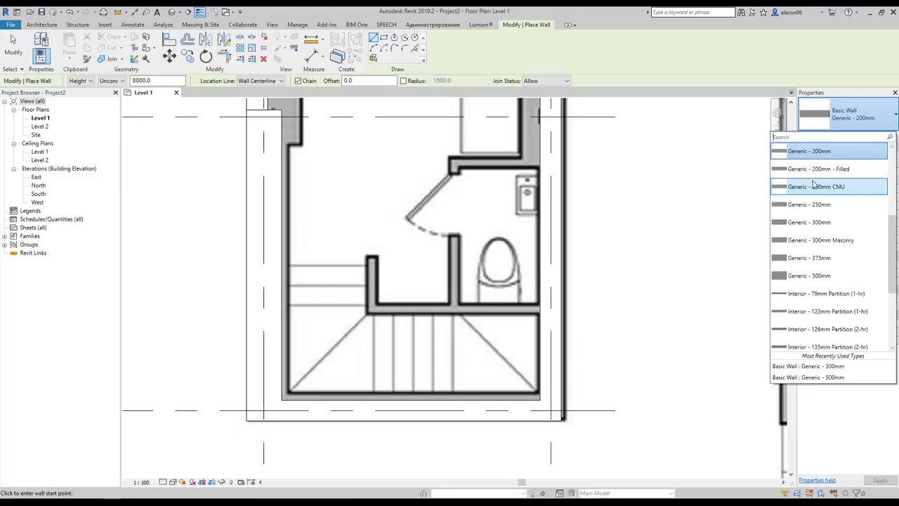
pyautogui.scroll(2, 834, 202)
pyautogui.click(833, 200)
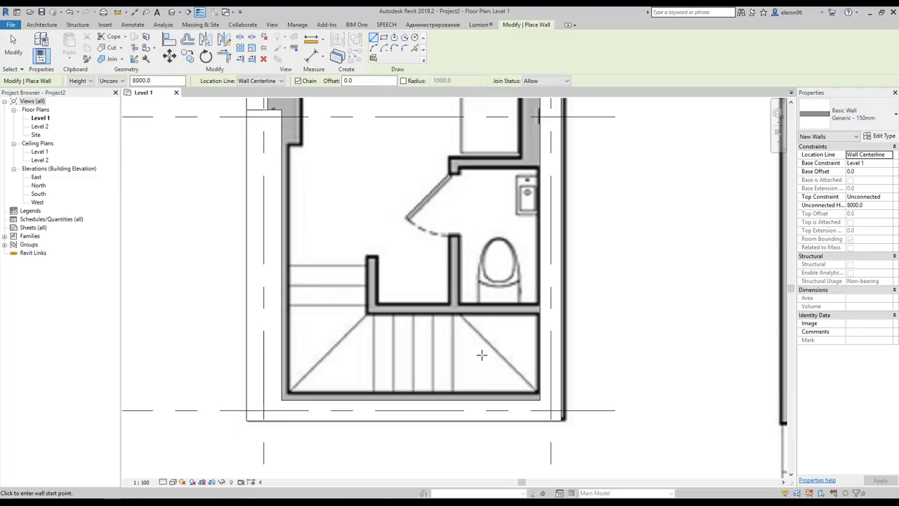
pyautogui.scroll(1, 523, 314)
pyautogui.scroll(2, 523, 314)
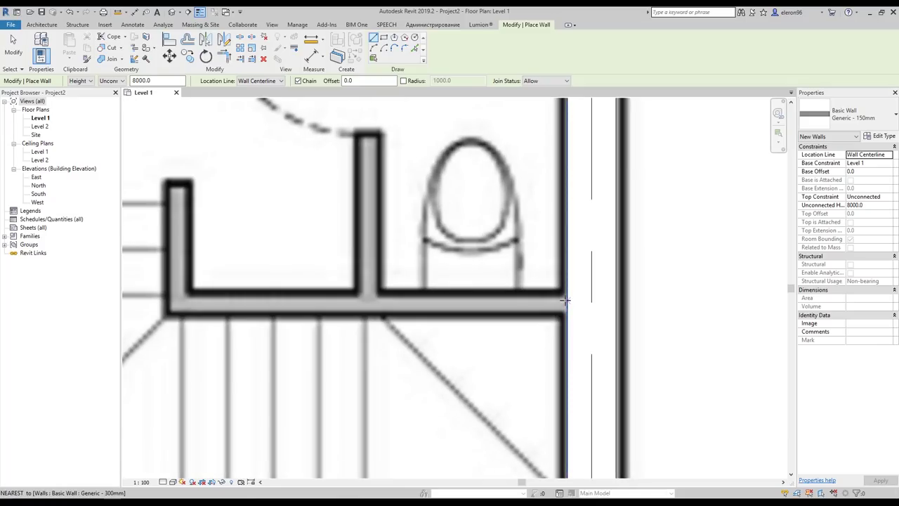
pyautogui.click(566, 304)
pyautogui.moveTo(353, 302); pyautogui.dragTo(510, 313, button='middle')
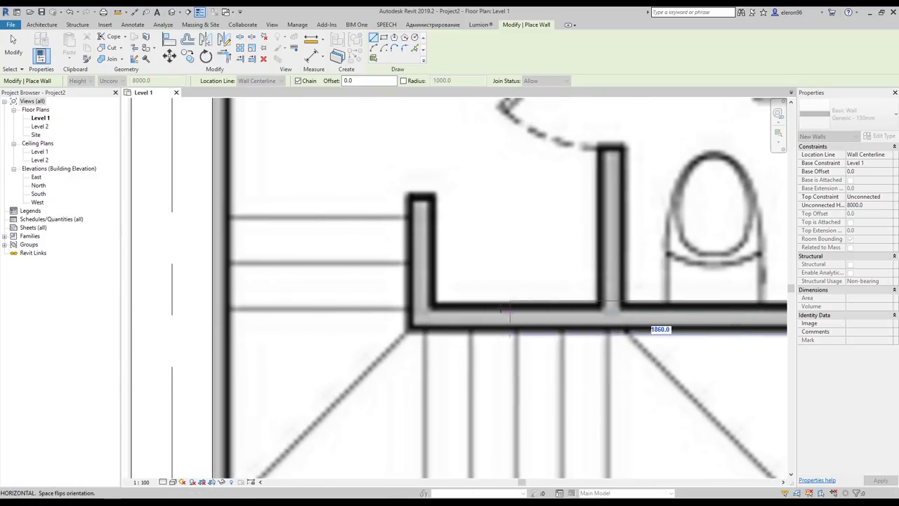
pyautogui.click(422, 314)
pyautogui.click(423, 197)
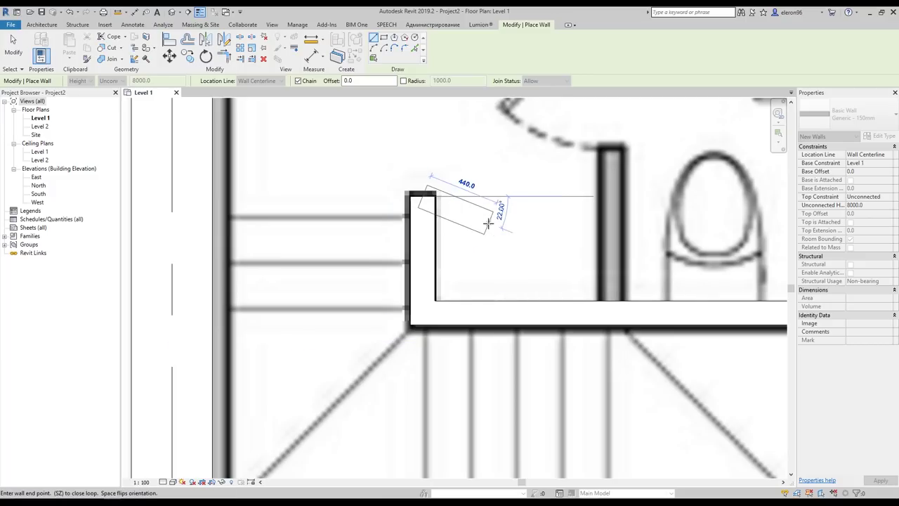
pyautogui.moveTo(488, 222); pyautogui.dragTo(316, 237, button='middle')
pyautogui.press('Escape')
# Draw chained Generic - 150mm walls from the staircase partition up the toilet's door side and across to the grid 2 wall
pyautogui.click(439, 314)
pyautogui.scroll(-1, 435, 170)
pyautogui.moveTo(435, 170); pyautogui.dragTo(430, 397, button='middle')
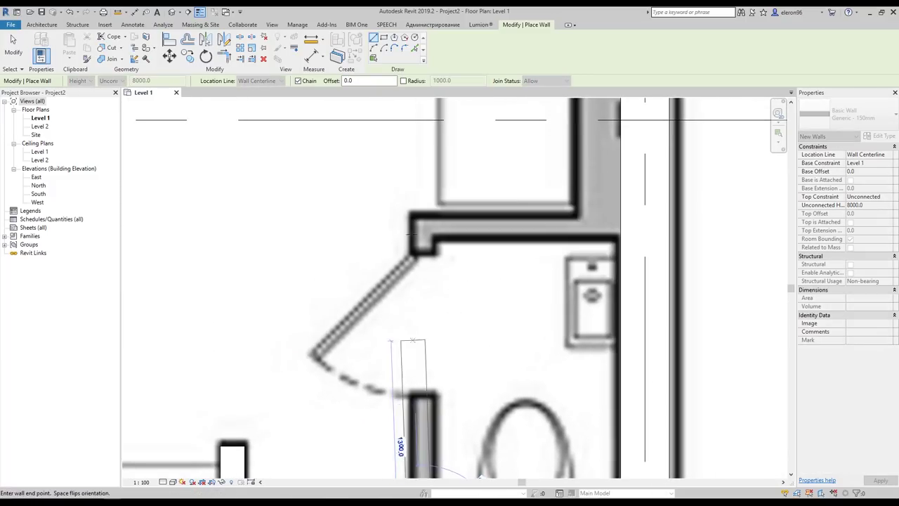
pyautogui.click(421, 223)
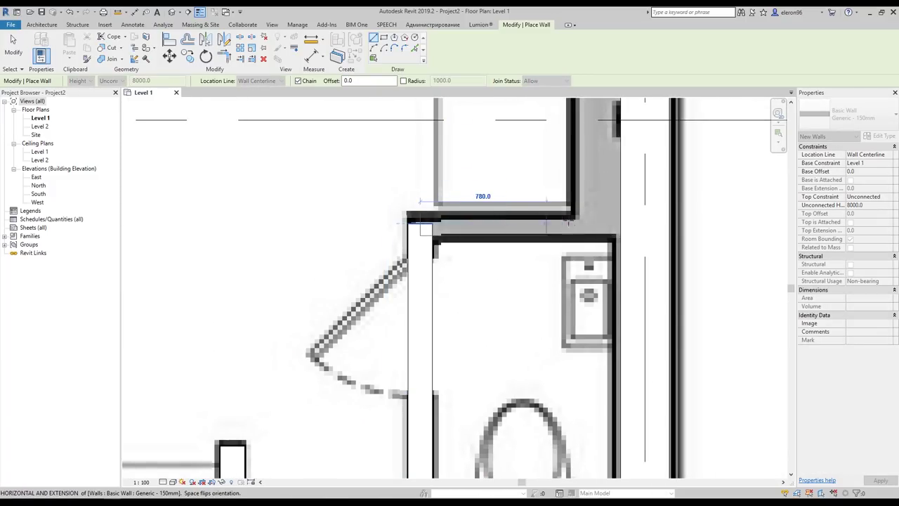
pyautogui.click(620, 223)
pyautogui.press('Escape')
pyautogui.press('Escape')
pyautogui.scroll(-5, 516, 250)
pyautogui.moveTo(412, 187); pyautogui.dragTo(412, 327, button='middle')
pyautogui.scroll(3, 391, 294)
pyautogui.scroll(2, 391, 295)
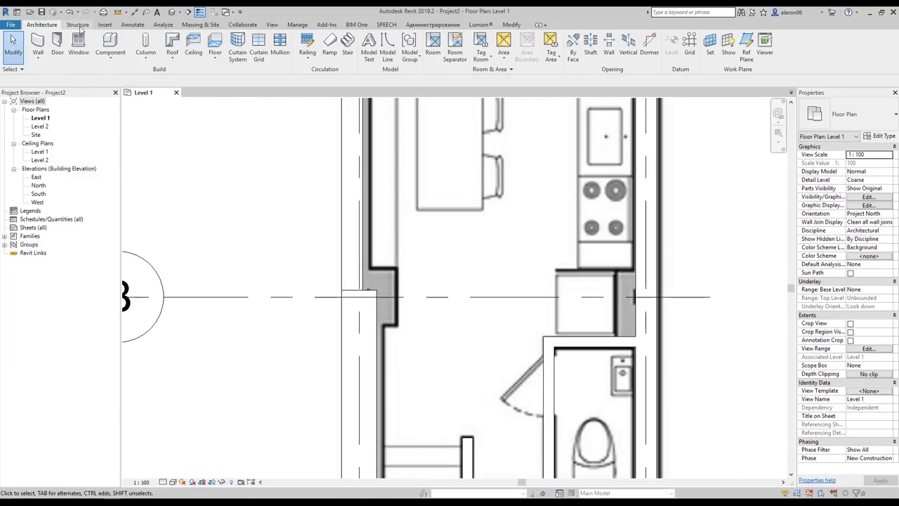
pyautogui.click(144, 46)
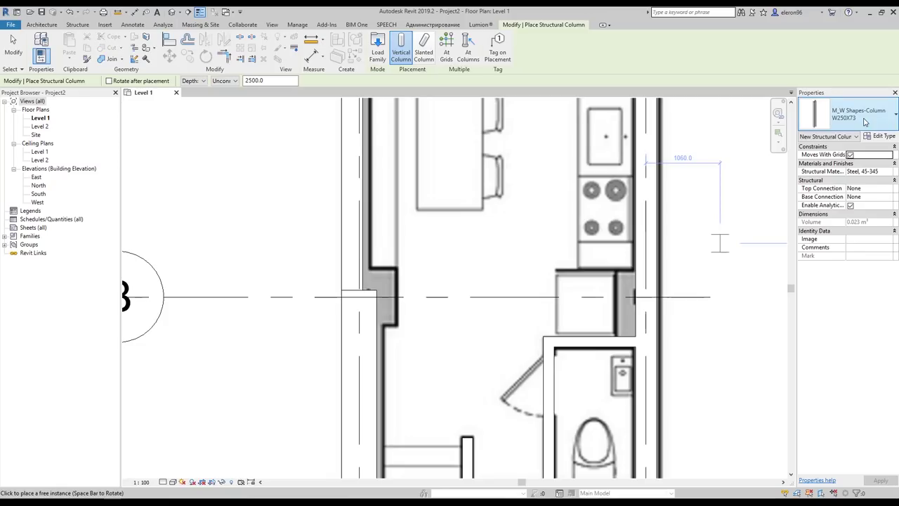
pyautogui.click(854, 114)
pyautogui.press('Escape')
pyautogui.press('Escape')
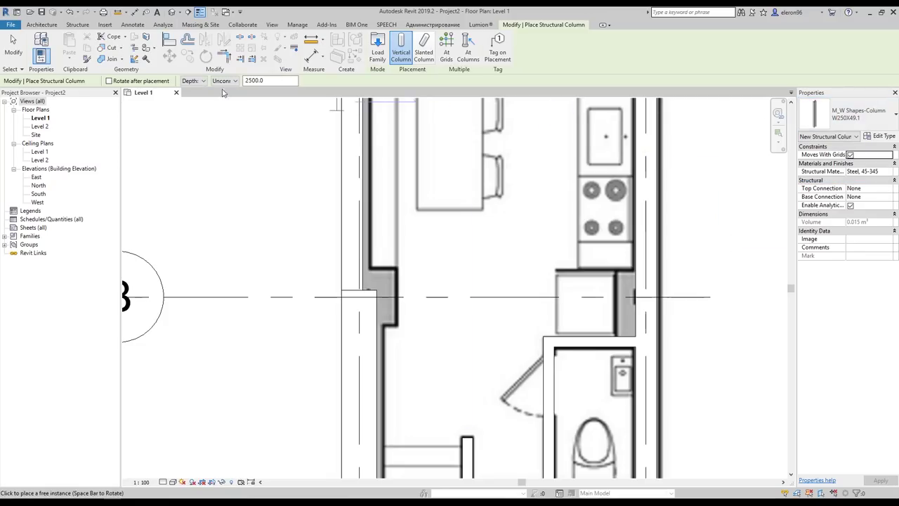
# Place a 475 x 610mm M_Rectangular Column as an architectural column on grid B near grid 1
pyautogui.click(154, 56)
pyautogui.click(161, 93)
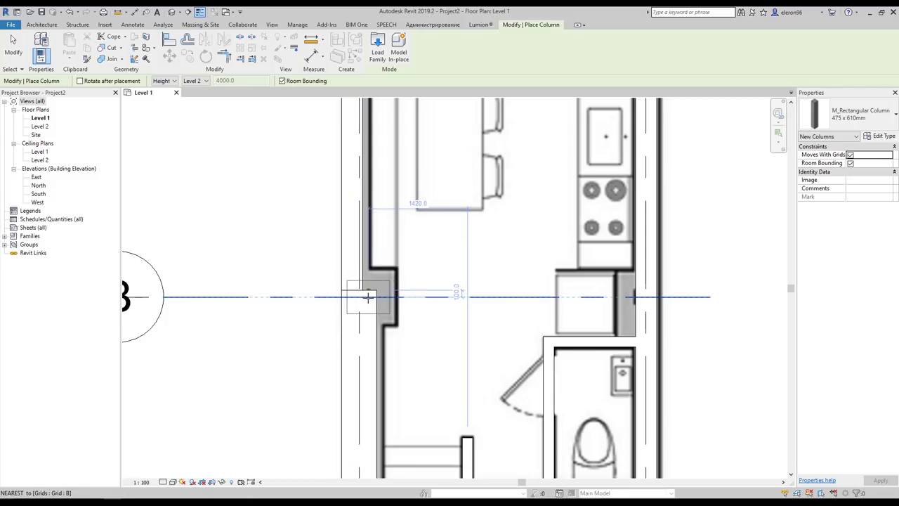
pyautogui.click(376, 296)
pyautogui.press('Escape')
pyautogui.press('Escape')
# Measure the length and depth of the pier drawn in the plan image at grids B and 1
pyautogui.click(388, 291)
pyautogui.scroll(2, 414, 291)
pyautogui.scroll(1, 410, 281)
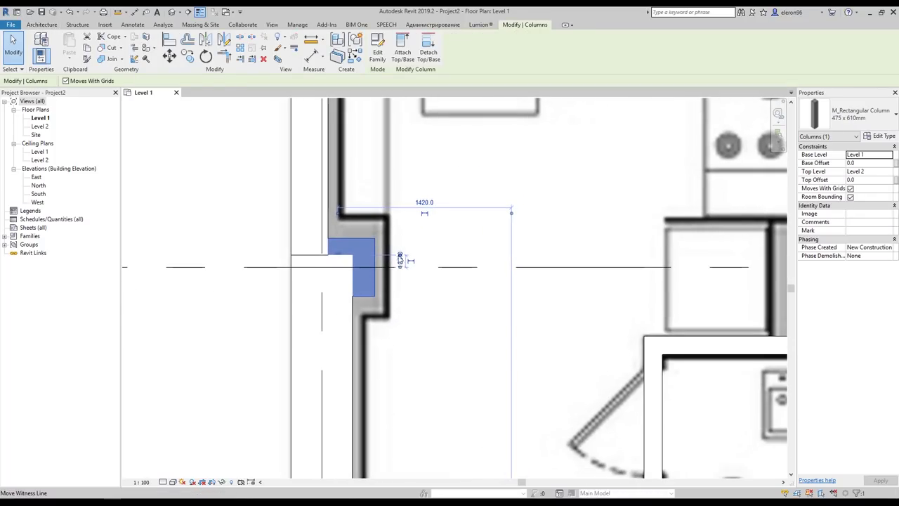
pyautogui.press('Delete')
pyautogui.click(117, 12)
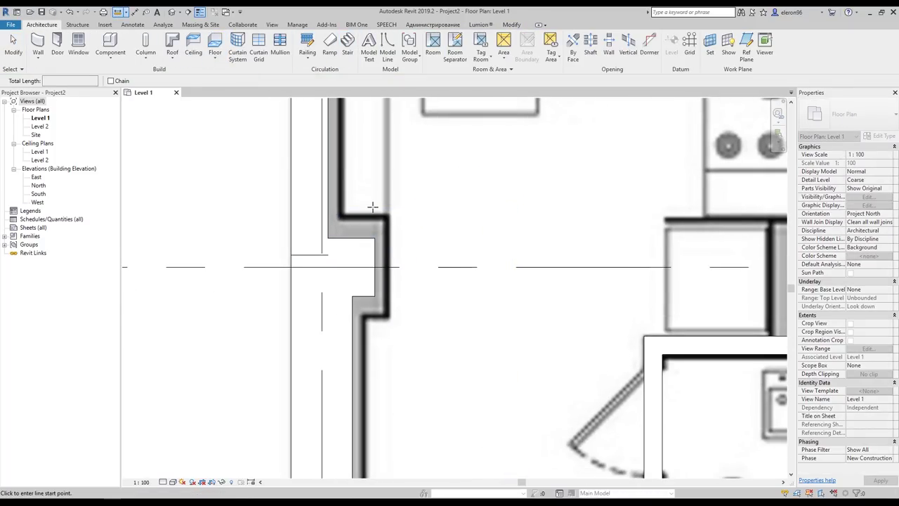
pyautogui.click(388, 218)
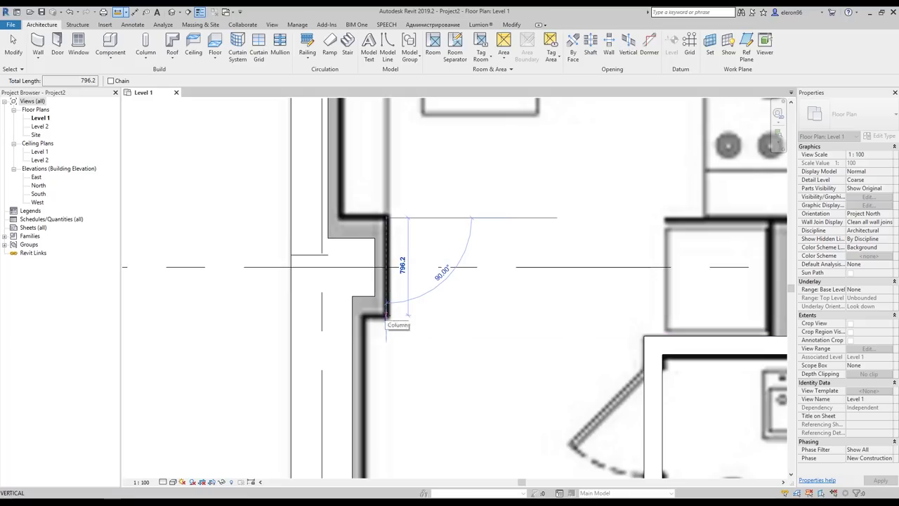
pyautogui.click(387, 315)
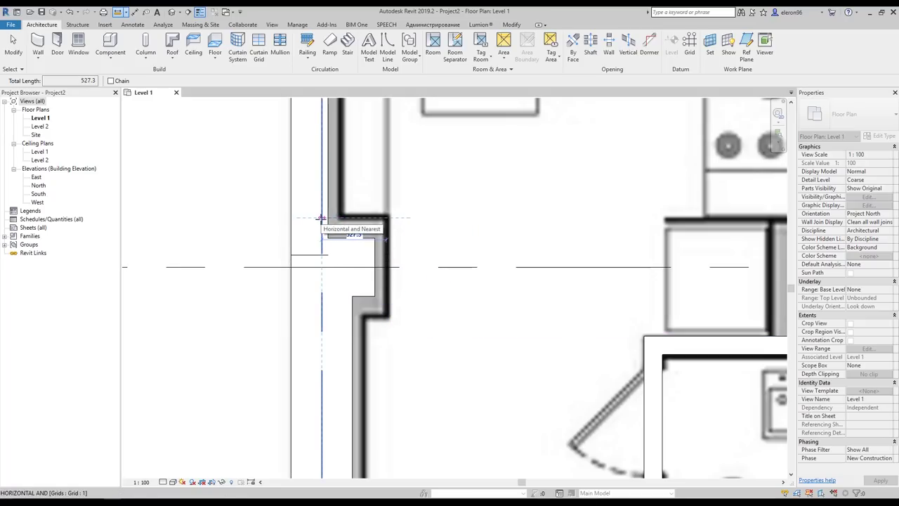
pyautogui.press('Escape')
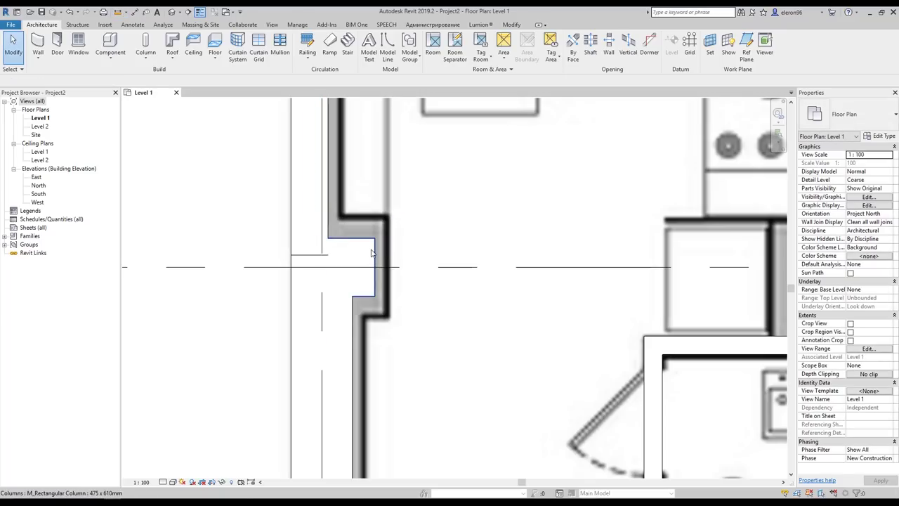
# Duplicate the type of the column at grids B and 1 under the name 7000 x 800 mm
pyautogui.click(361, 246)
pyautogui.click(882, 137)
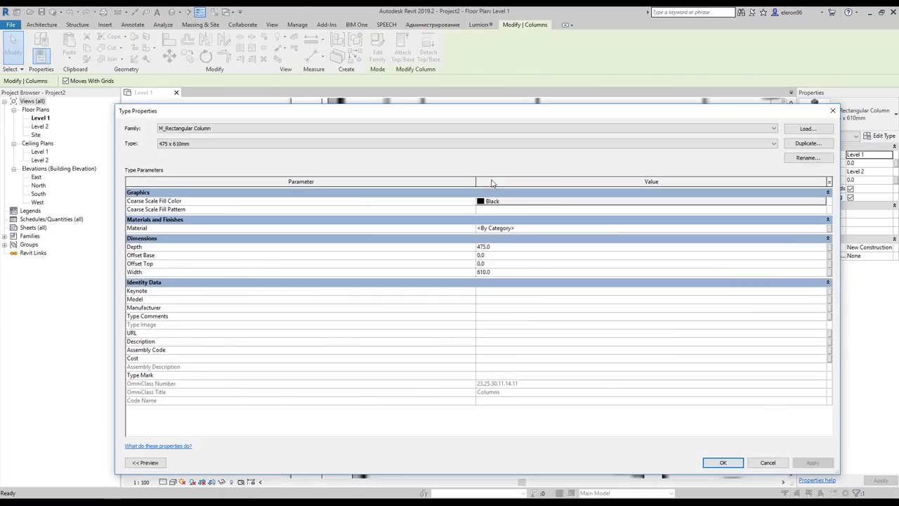
pyautogui.click(816, 145)
pyautogui.click(444, 285)
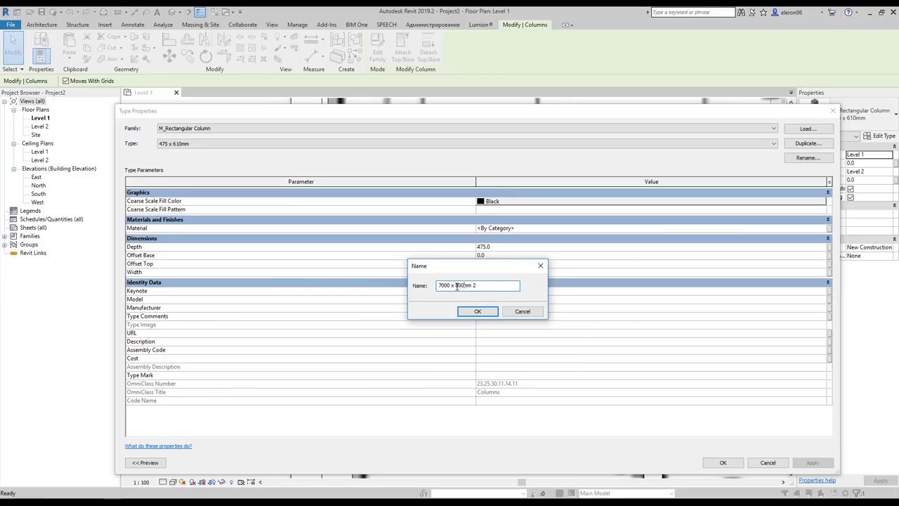
pyautogui.press('BackSpace')
pyautogui.press('BackSpace')
pyautogui.press('Return')
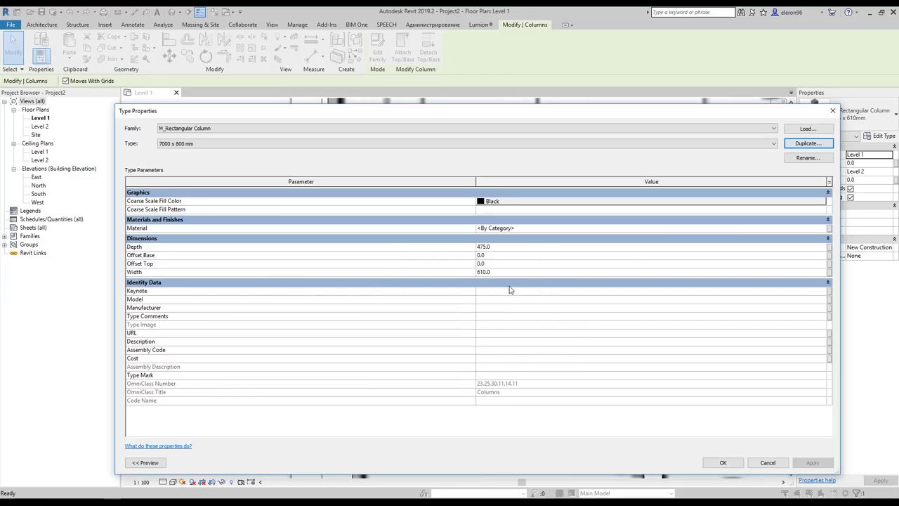
# Set the new column type's Depth to 700 and Width to 800, and apply it
pyautogui.click(497, 246)
pyautogui.click(507, 272)
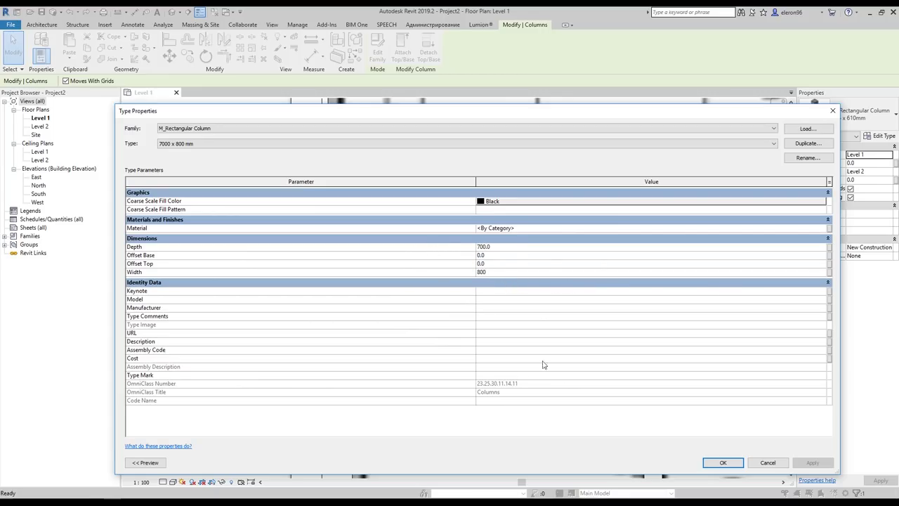
pyautogui.click(716, 462)
pyautogui.press('Escape')
# Rotate the column at grids B and 1 and shift it to match the pier in the plan image
pyautogui.click(367, 231)
pyautogui.press('space')
pyautogui.moveTo(398, 248); pyautogui.dragTo(342, 224, button='middle')
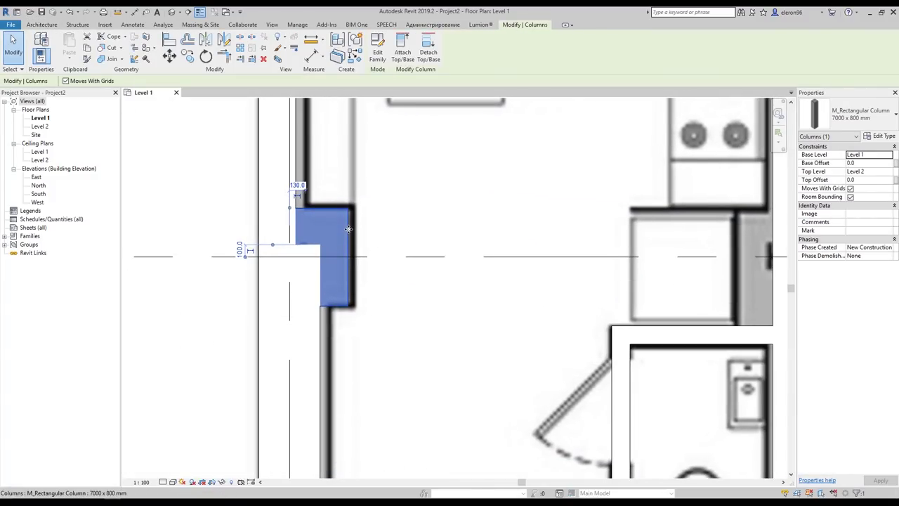
pyautogui.moveTo(349, 223); pyautogui.dragTo(351, 224)
pyautogui.click(406, 229)
pyautogui.scroll(-2, 404, 229)
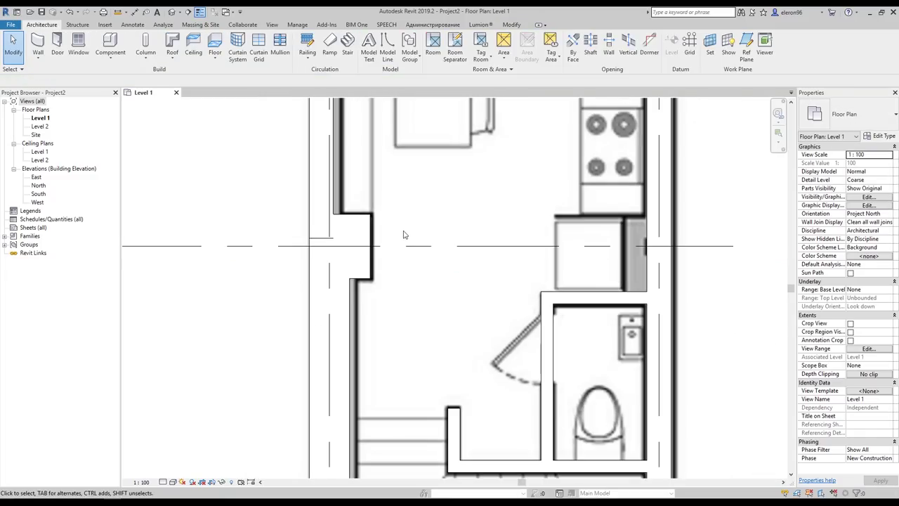
# Copy the column along grid B to the pier beside the grid 2 wall
pyautogui.moveTo(404, 234); pyautogui.dragTo(330, 235, button='middle')
pyautogui.click(291, 268)
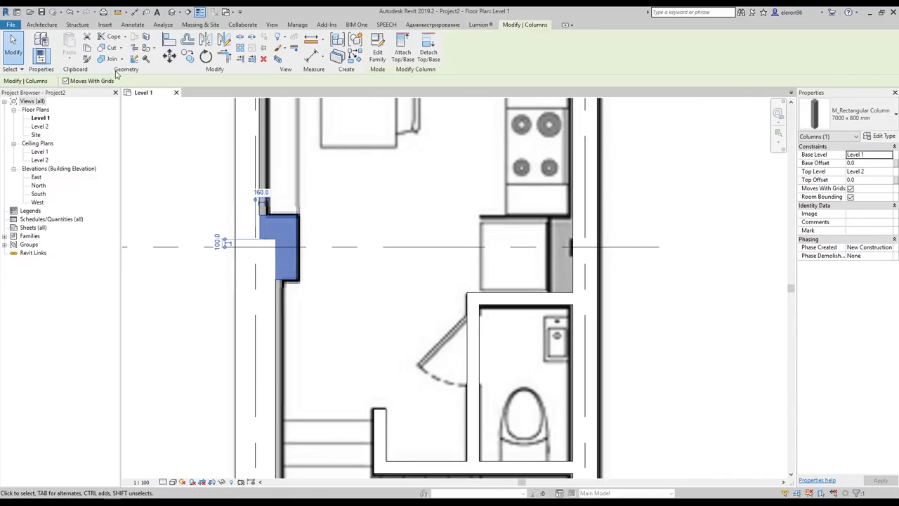
pyautogui.click(188, 56)
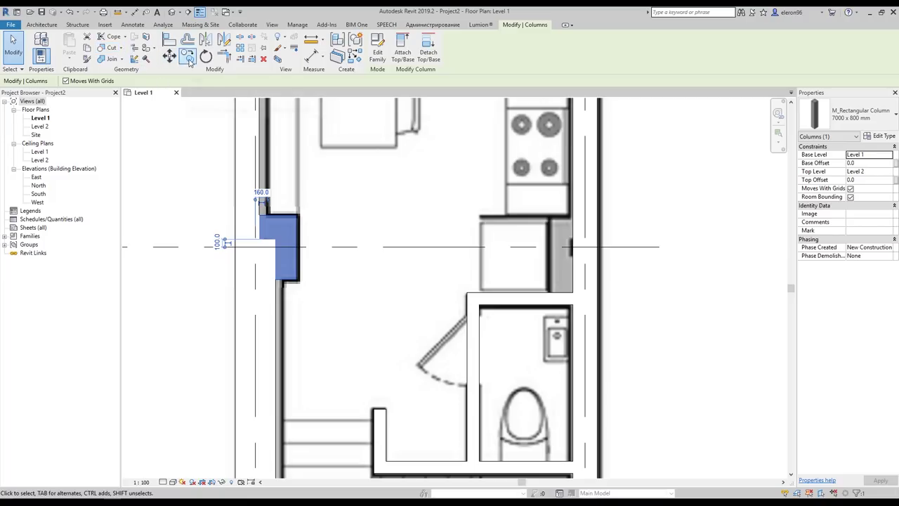
pyautogui.click(258, 238)
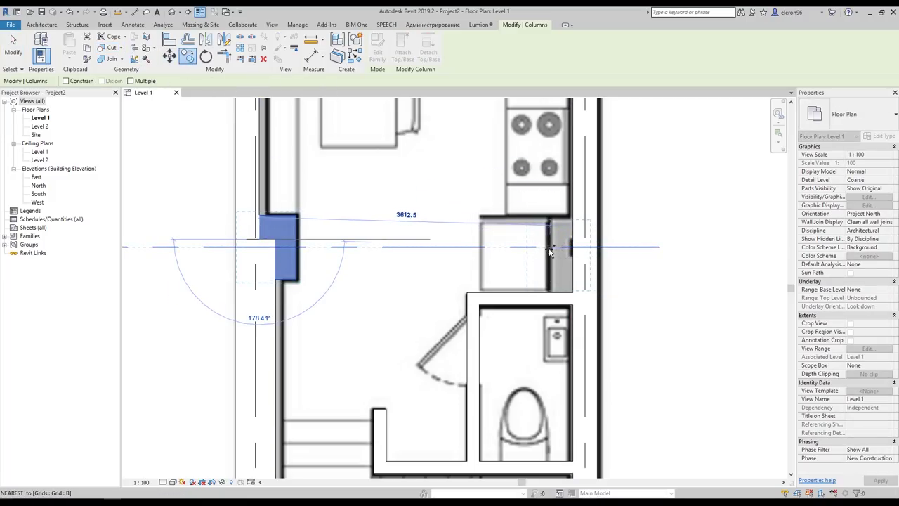
pyautogui.click(544, 251)
pyautogui.press('Escape')
# Change the copied column near grid 2 to type 610 x 610mm
pyautogui.scroll(2, 535, 252)
pyautogui.moveTo(591, 253); pyautogui.dragTo(463, 272, button='middle')
pyautogui.click(372, 273)
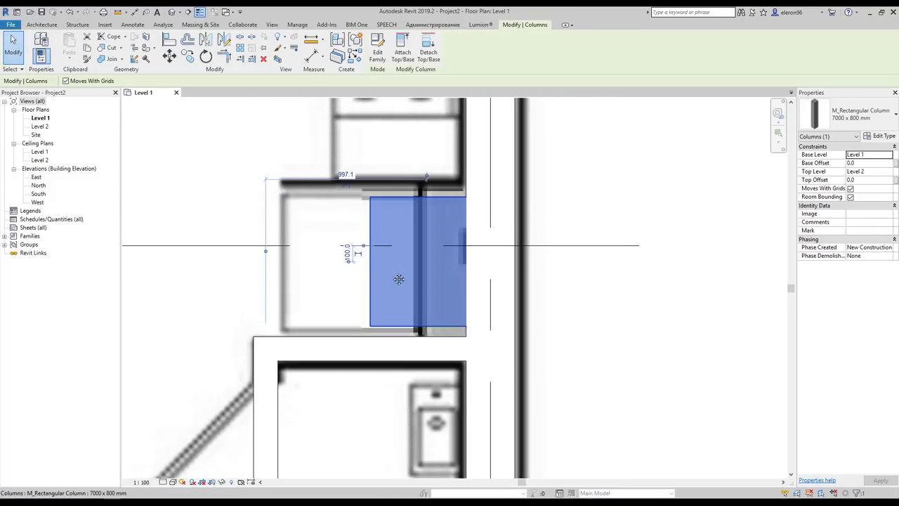
pyautogui.moveTo(372, 272); pyautogui.dragTo(342, 264, button='middle')
pyautogui.click(868, 117)
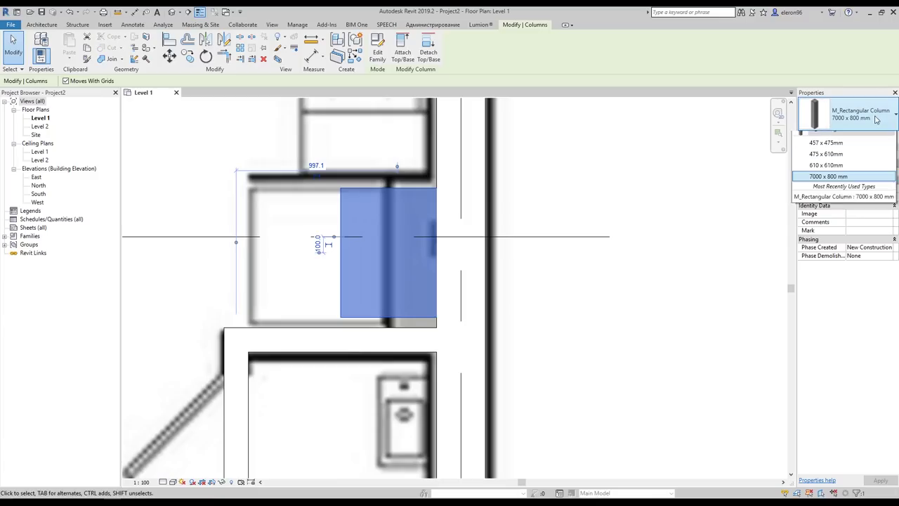
pyautogui.click(837, 190)
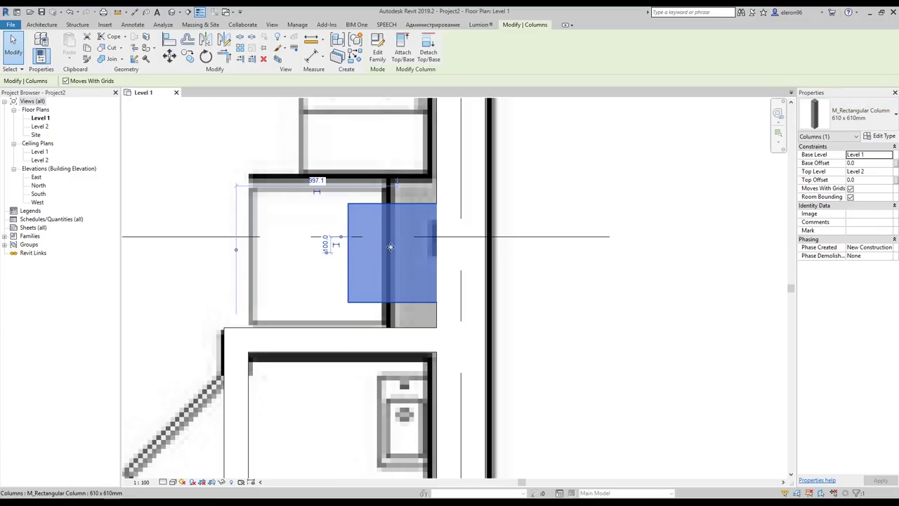
# Duplicate the 610 x 610mm column type as 400 x 800mm, with Depth 400 and Width 800
pyautogui.click(881, 136)
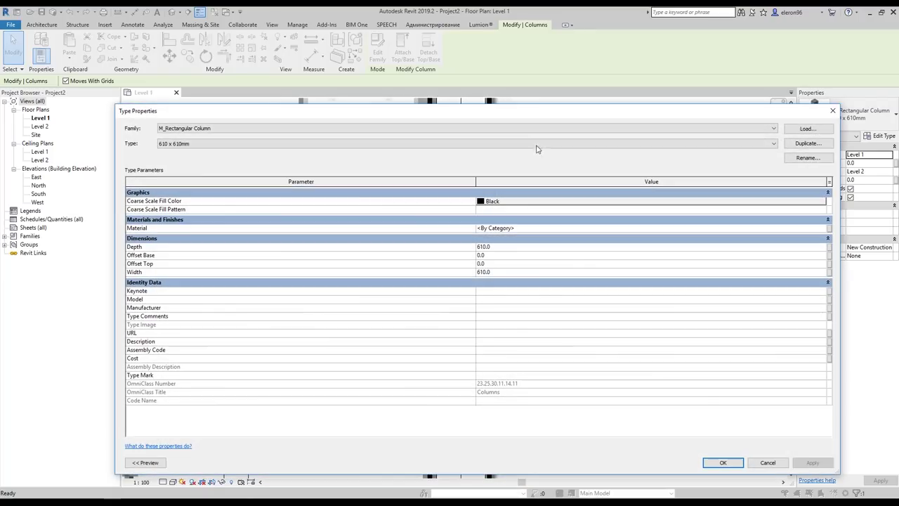
pyautogui.click(806, 143)
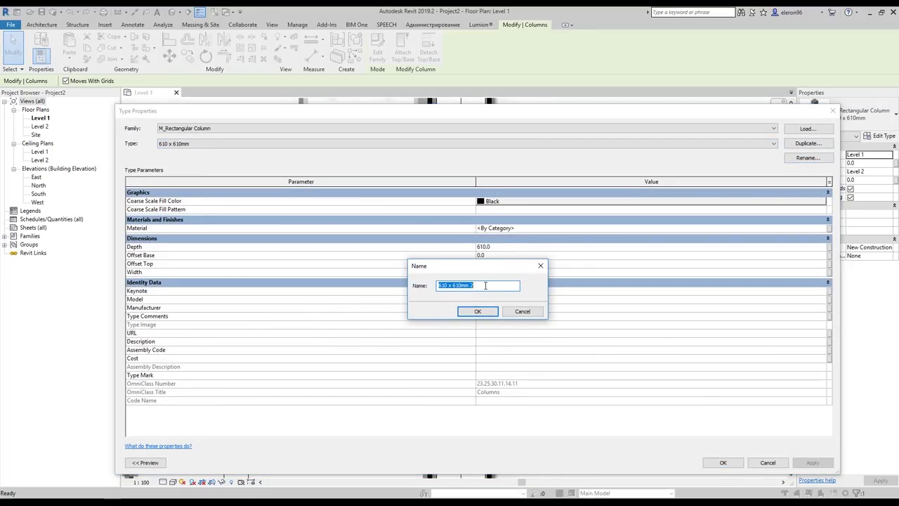
pyautogui.click(453, 284)
pyautogui.click(478, 312)
pyautogui.click(510, 251)
pyautogui.click(500, 272)
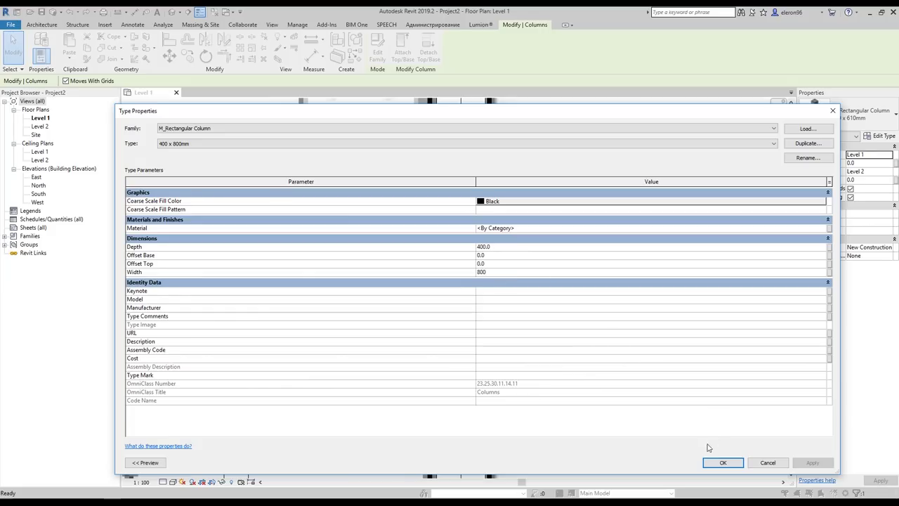
pyautogui.click(721, 461)
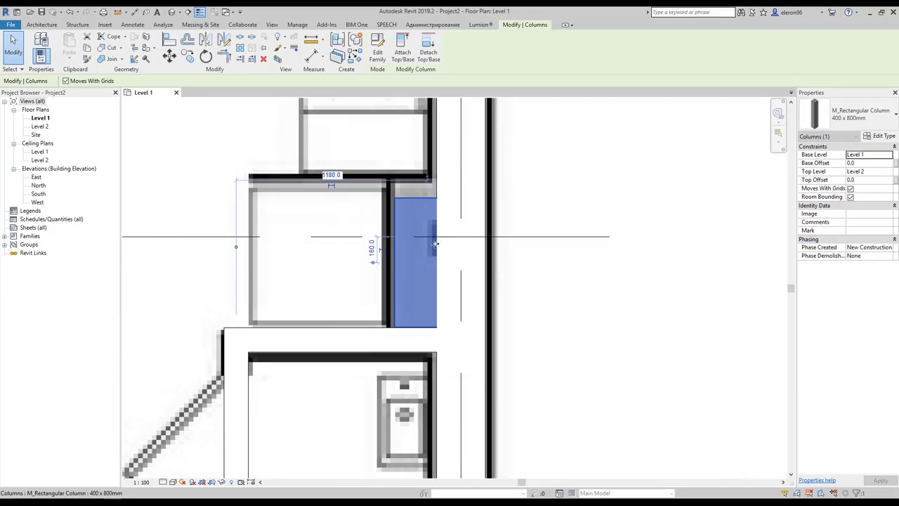
# Set the column type's Width to 1000 and rename the type 400 x 1000mm
pyautogui.scroll(2, 424, 200)
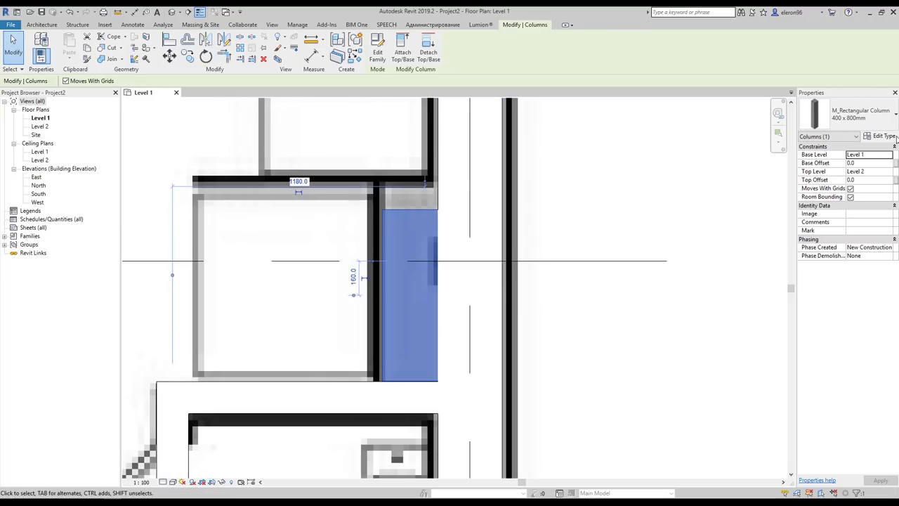
pyautogui.click(886, 136)
pyautogui.click(500, 272)
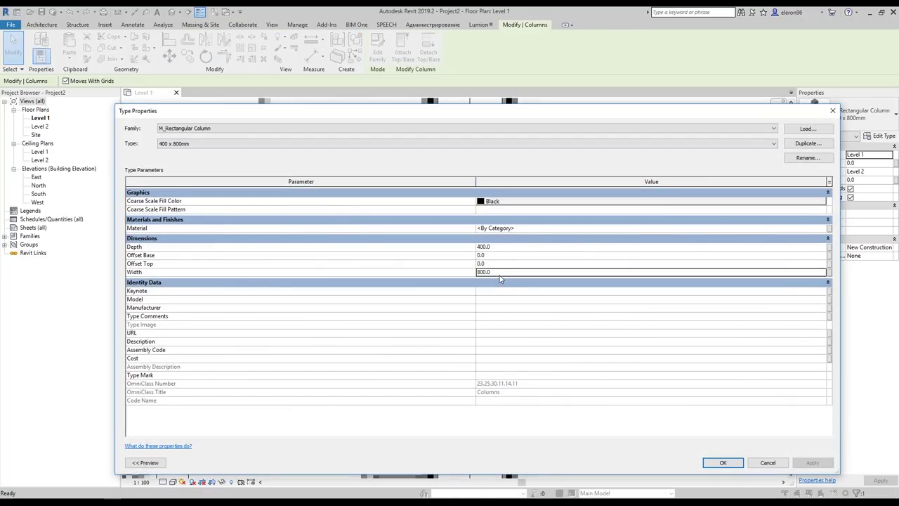
pyautogui.write('100')
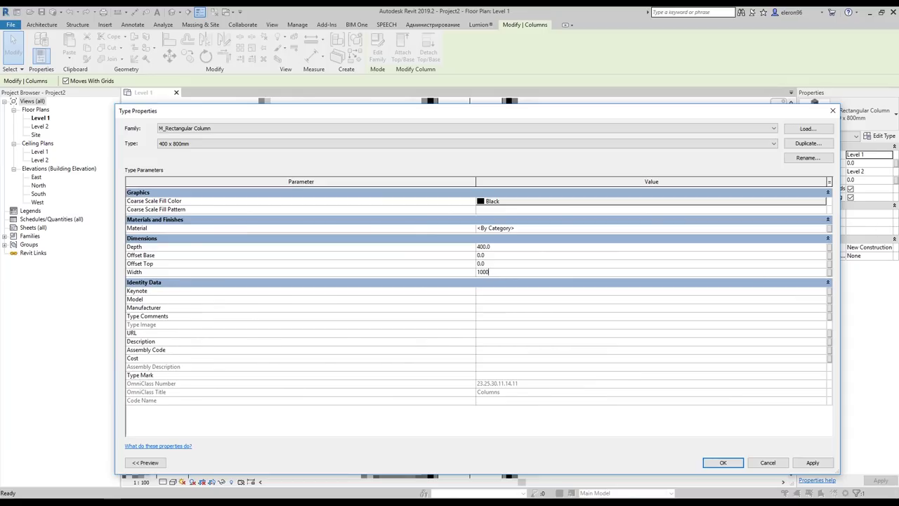
pyautogui.click(822, 159)
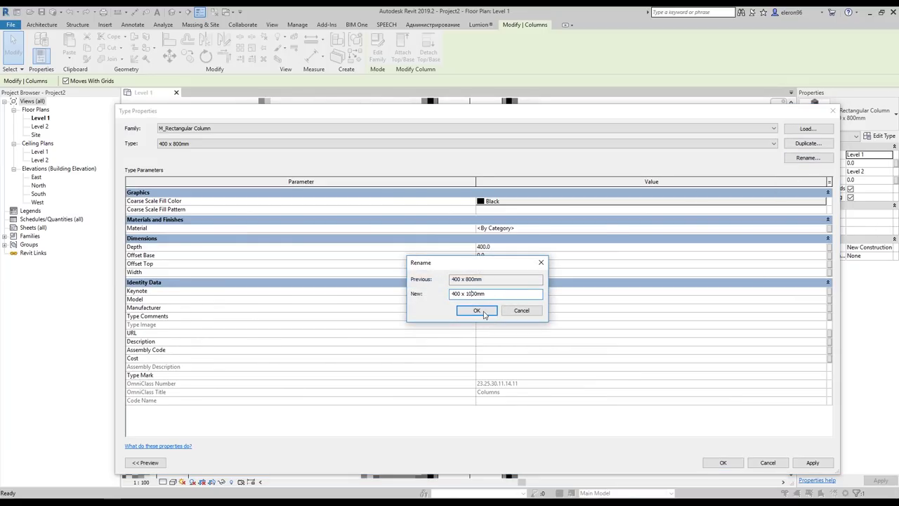
pyautogui.click(483, 314)
pyautogui.click(723, 462)
pyautogui.press('Escape')
# Shift the 400 x 1000mm column to fit the pier in the plan image above the bathroom wall
pyautogui.click(414, 306)
pyautogui.moveTo(408, 313)
pyautogui.mouseDown()
pyautogui.moveTo(412, 284)
pyautogui.moveTo(404, 302)
pyautogui.mouseUp()
pyautogui.click(622, 304)
pyautogui.scroll(-3, 622, 306)
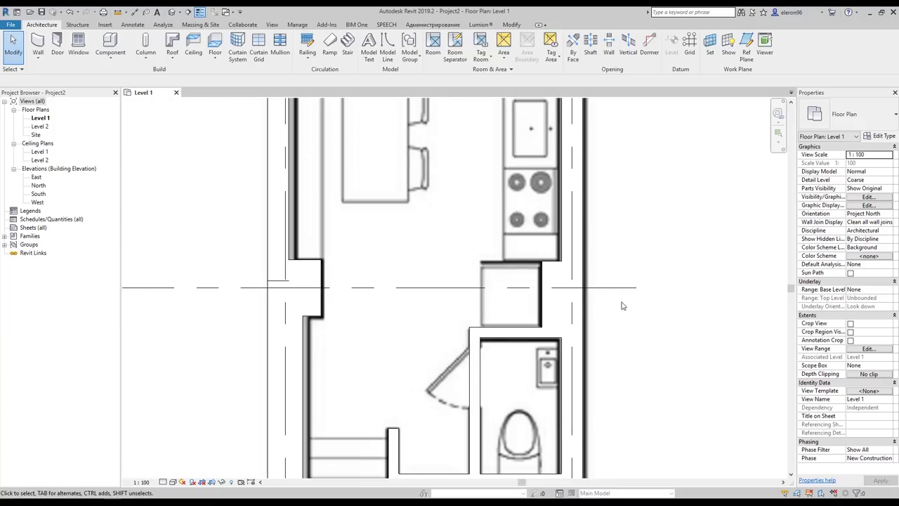
pyautogui.scroll(-2, 597, 281)
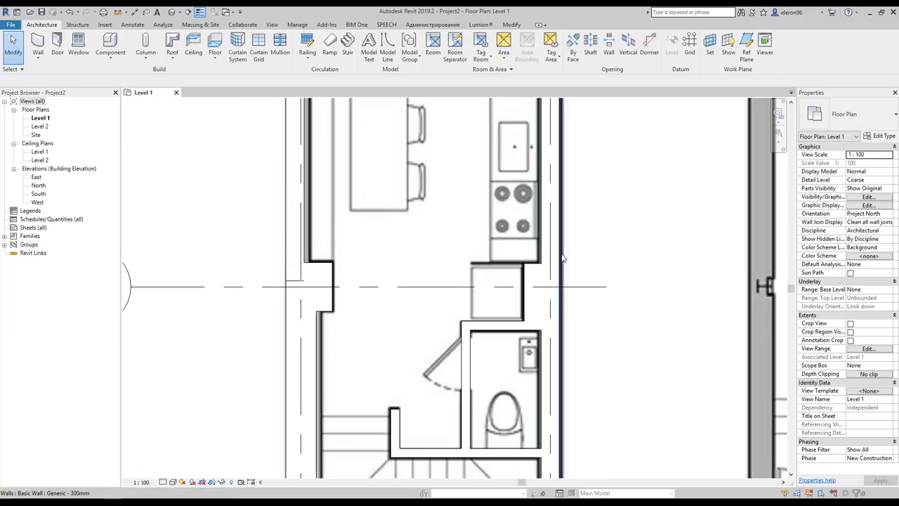
# Save the project on the desktop under the file name Tiny building
pyautogui.click(10, 26)
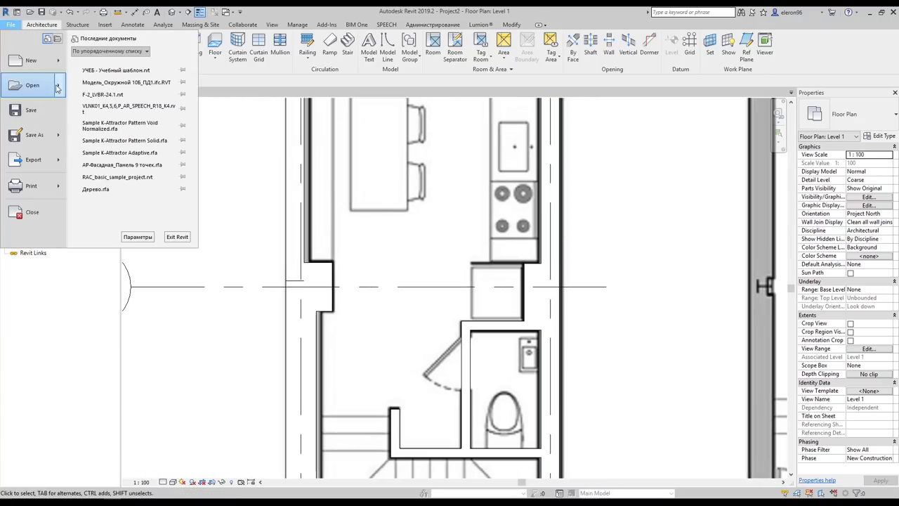
pyautogui.moveTo(61, 134)
pyautogui.click(132, 107)
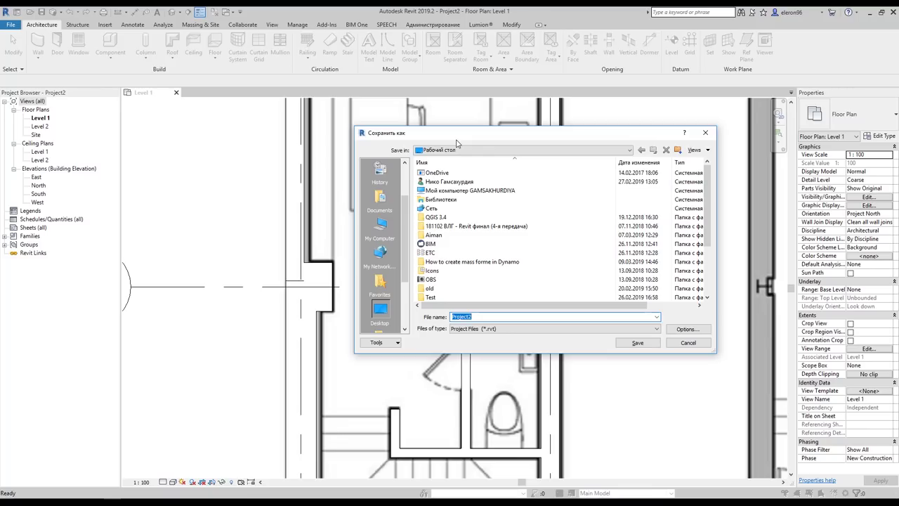
pyautogui.write('Tiny building')
pyautogui.press('Return')
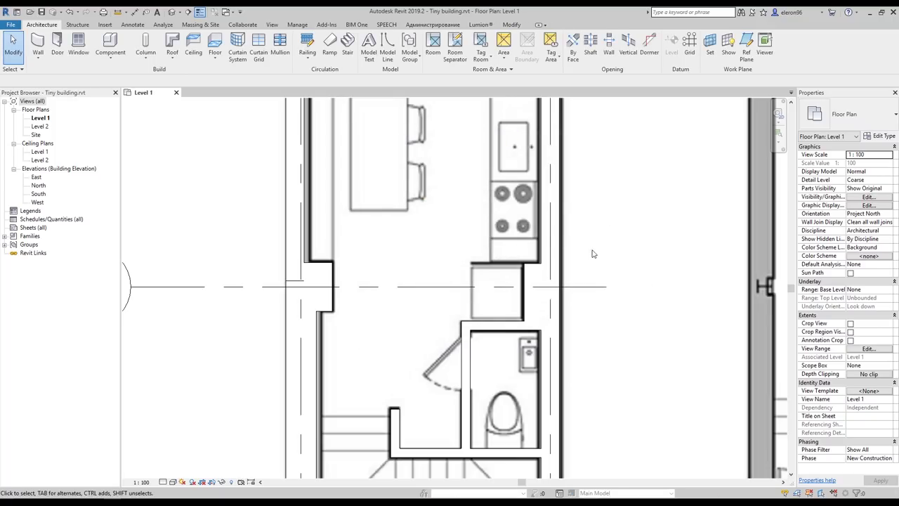
# Draw a horizontal Generic - 150mm wall from the column corner along the partition between the stove counter and the square unit below
pyautogui.scroll(6, 516, 256)
pyautogui.scroll(-3, 366, 299)
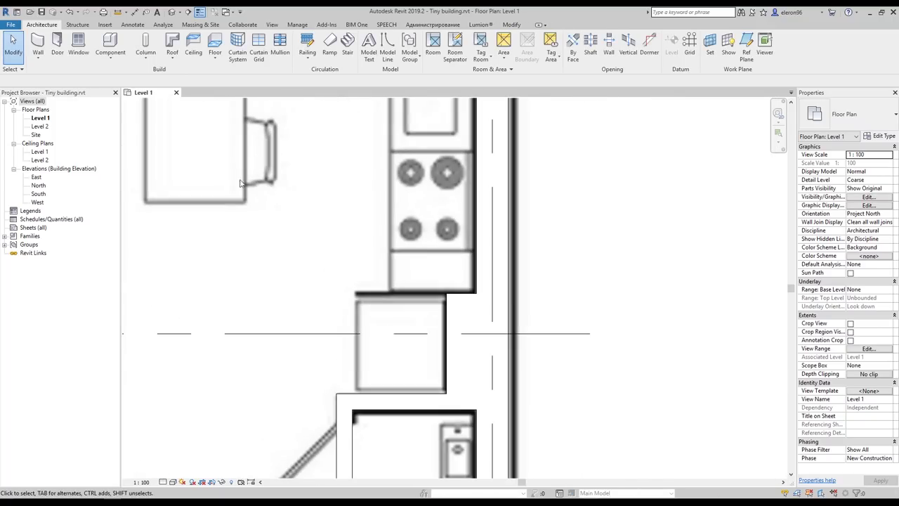
pyautogui.click(38, 43)
pyautogui.scroll(1, 432, 304)
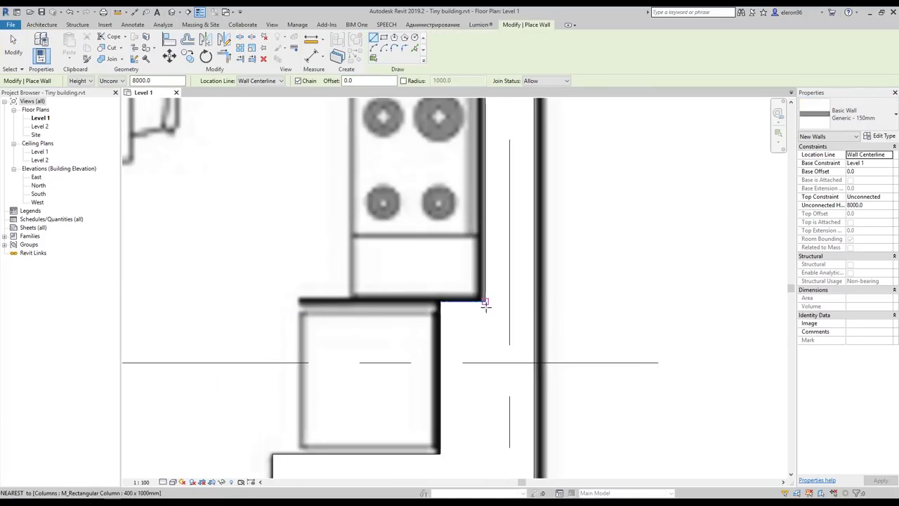
pyautogui.click(484, 302)
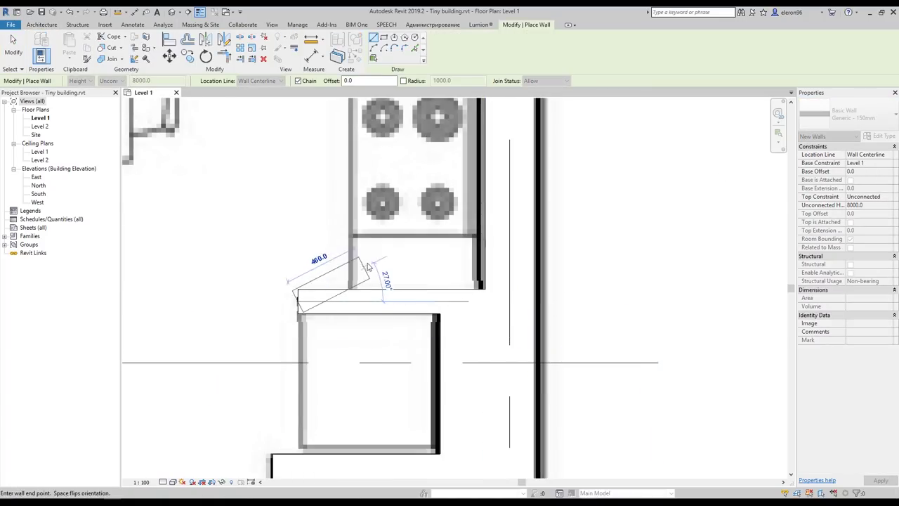
pyautogui.press('Escape')
pyautogui.press('Escape')
# Align the free end of the short kitchen wall with the inner face of the bathroom's door-side partition
pyautogui.scroll(-2, 449, 281)
pyautogui.scroll(4, 464, 296)
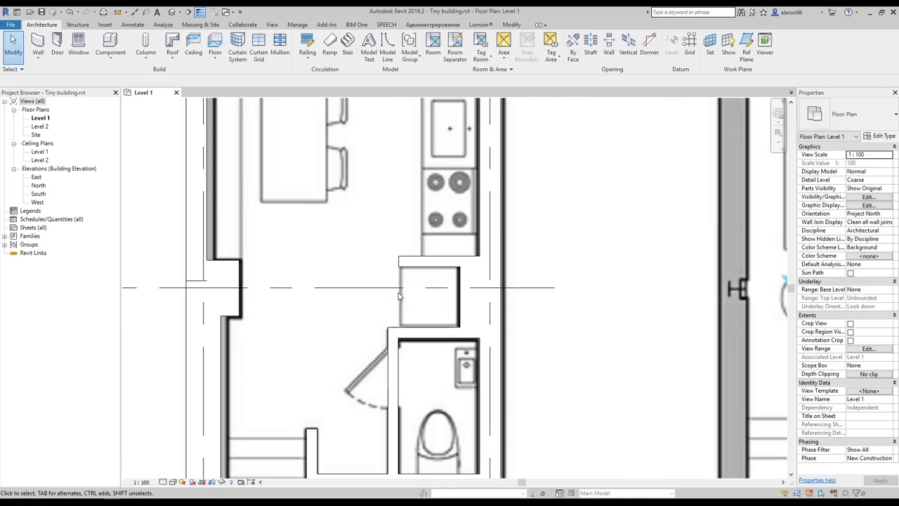
pyautogui.press('a')
pyautogui.press('l')
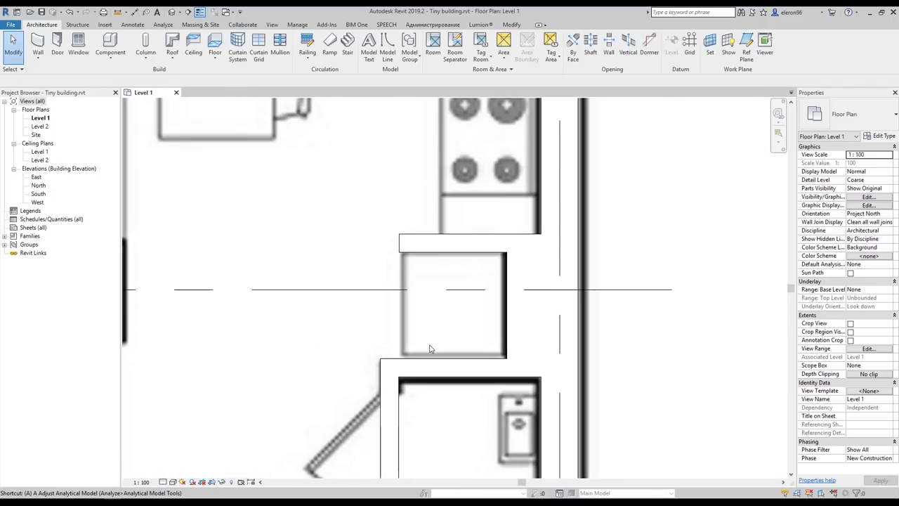
pyautogui.click(404, 416)
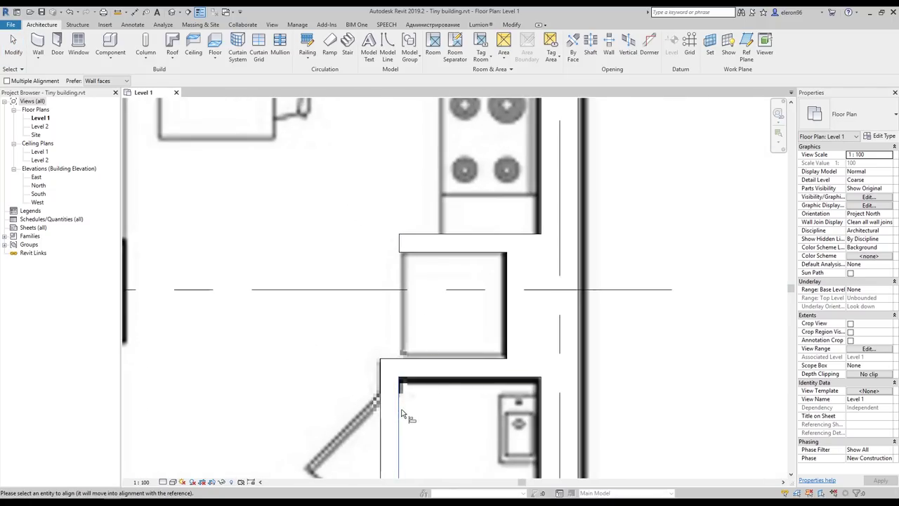
pyautogui.click(402, 257)
pyautogui.press('Escape')
# Dimension the bathroom's clear width from its door-side partition to the grid 2 wall's inner face, placing the dimension below the plan
pyautogui.scroll(-5, 428, 259)
pyautogui.scroll(6, 430, 307)
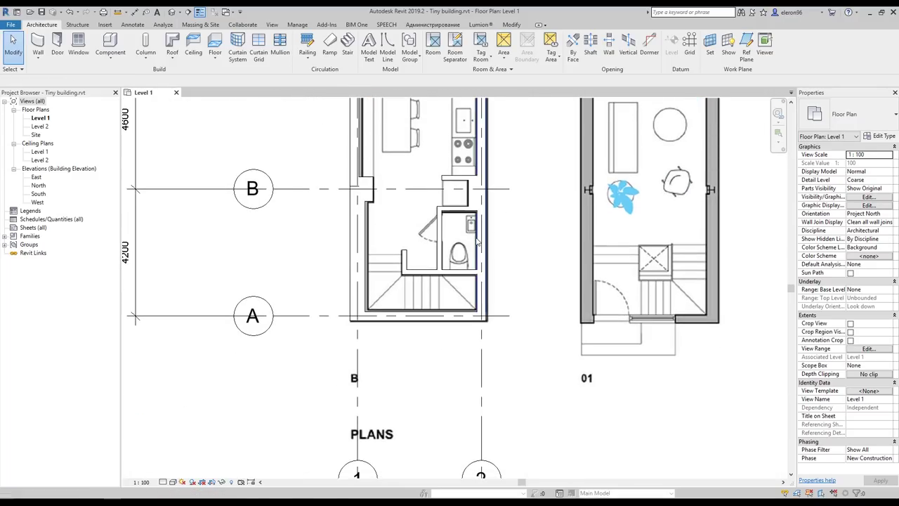
pyautogui.scroll(-4, 430, 307)
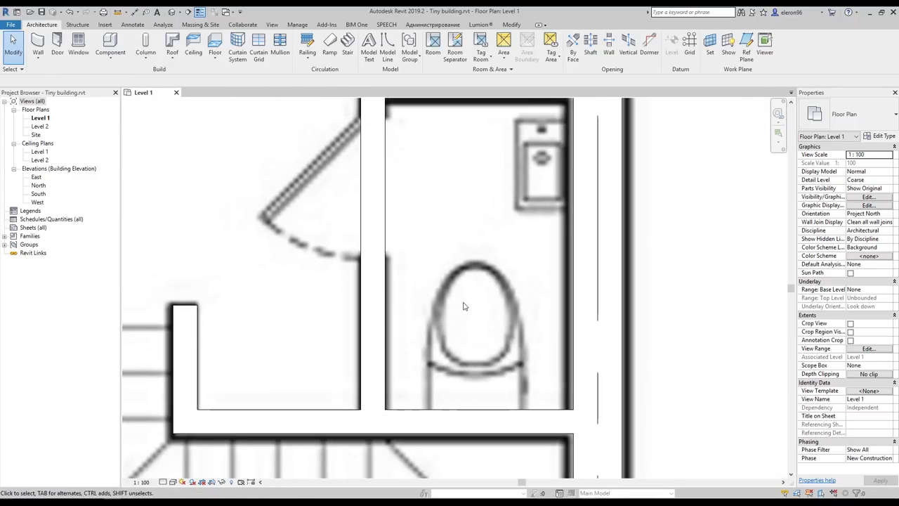
pyautogui.press('d')
pyautogui.press('i')
pyautogui.scroll(-4, 463, 307)
pyautogui.scroll(3, 517, 276)
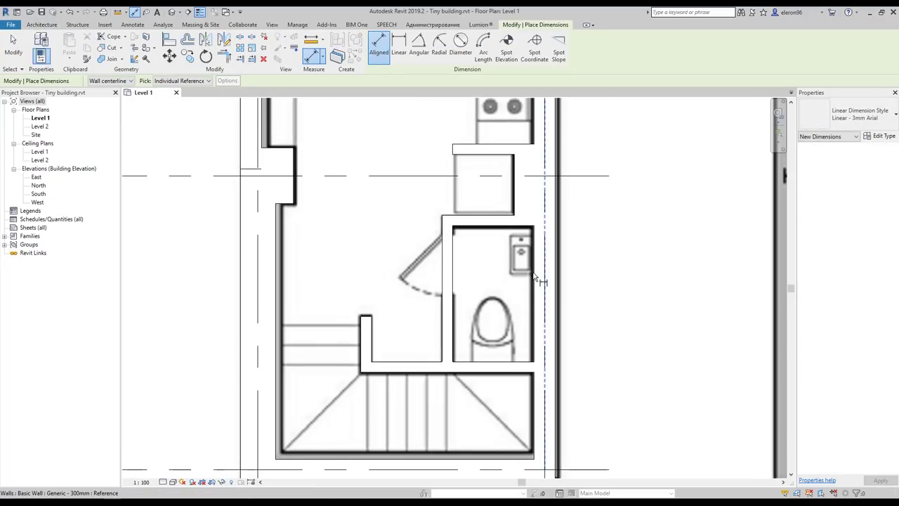
pyautogui.press('Tab')
pyautogui.click(454, 281)
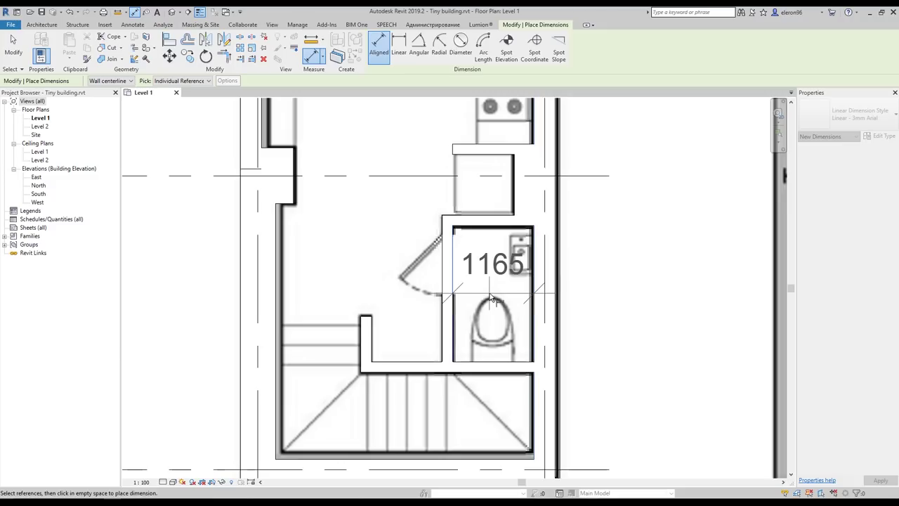
pyautogui.scroll(-3, 489, 294)
pyautogui.click(538, 359)
pyautogui.scroll(2, 470, 232)
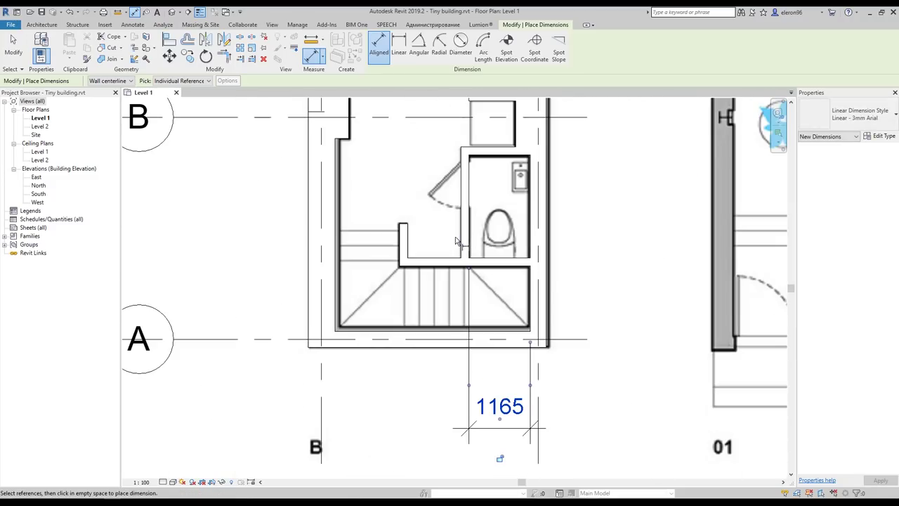
# Dimension the clear gap between the short stair wall and the bathroom partition, placing it beside the bathroom width dimension
pyautogui.click(460, 236)
pyautogui.click(409, 240)
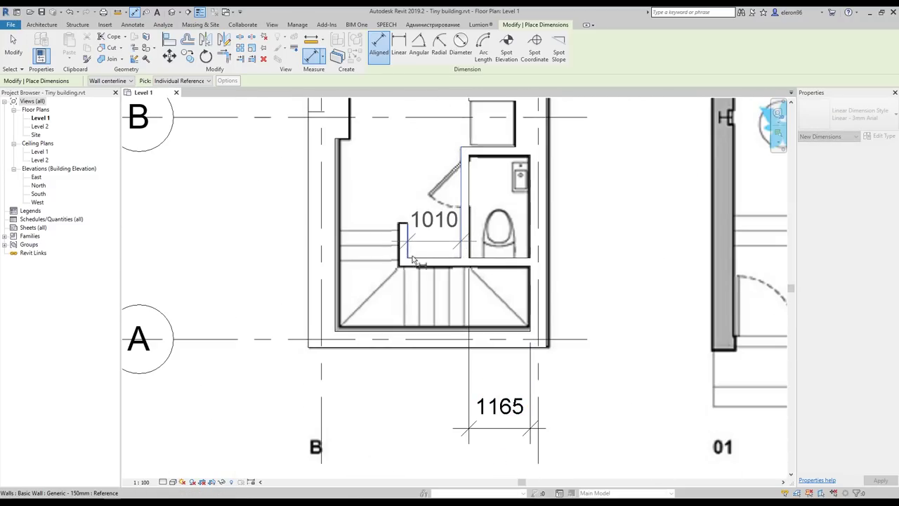
pyautogui.click(429, 399)
pyautogui.press('Escape')
pyautogui.press('Escape')
# Select the short stair wall and move its temporary dimension's witness lines to the facing faces of that wall and the bathroom partition
pyautogui.moveTo(569, 363); pyautogui.dragTo(558, 338, button='middle')
pyautogui.scroll(2, 395, 197)
pyautogui.click(392, 218)
pyautogui.moveTo(395, 246); pyautogui.dragTo(412, 325, button='middle')
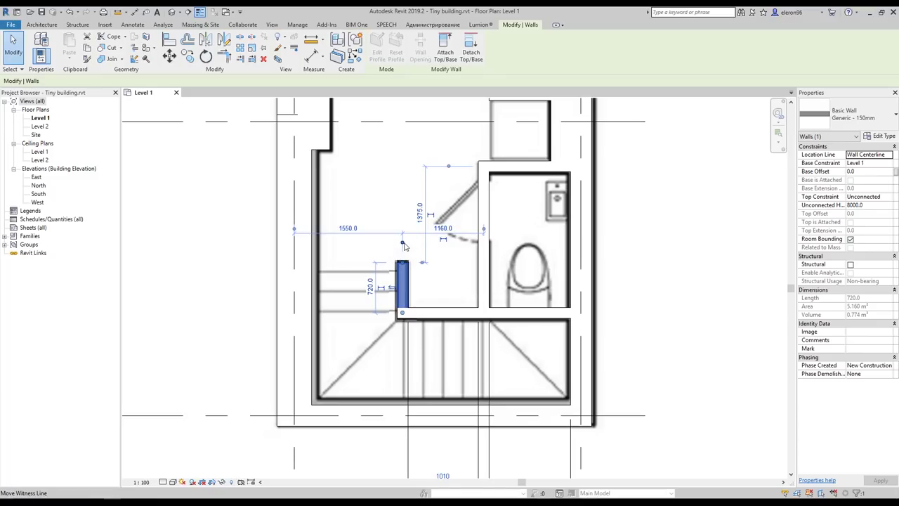
pyautogui.click(413, 272)
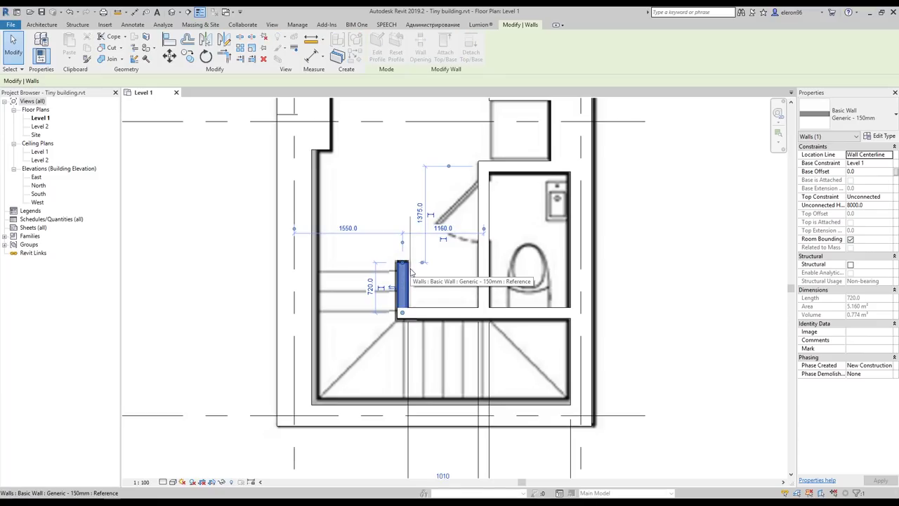
pyautogui.click(483, 237)
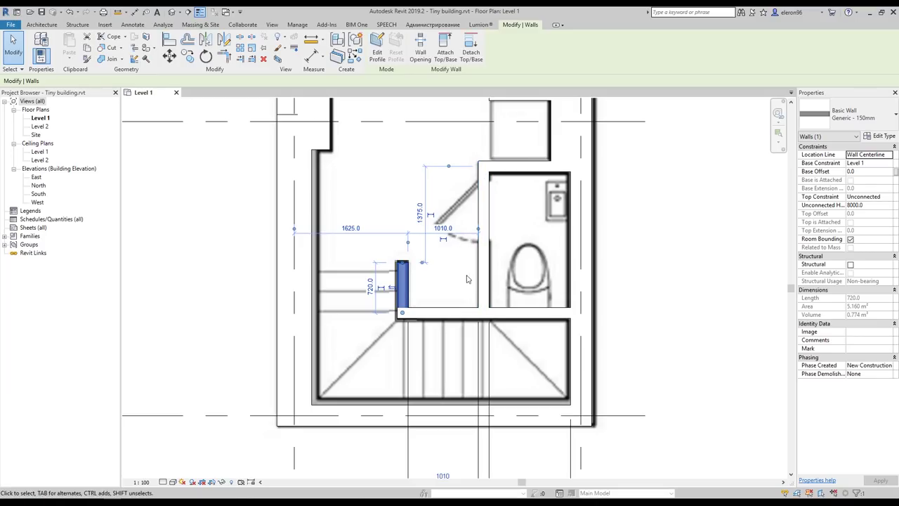
# Set the clear gap between the short stair wall and the bathroom partition to 1100
pyautogui.click(444, 229)
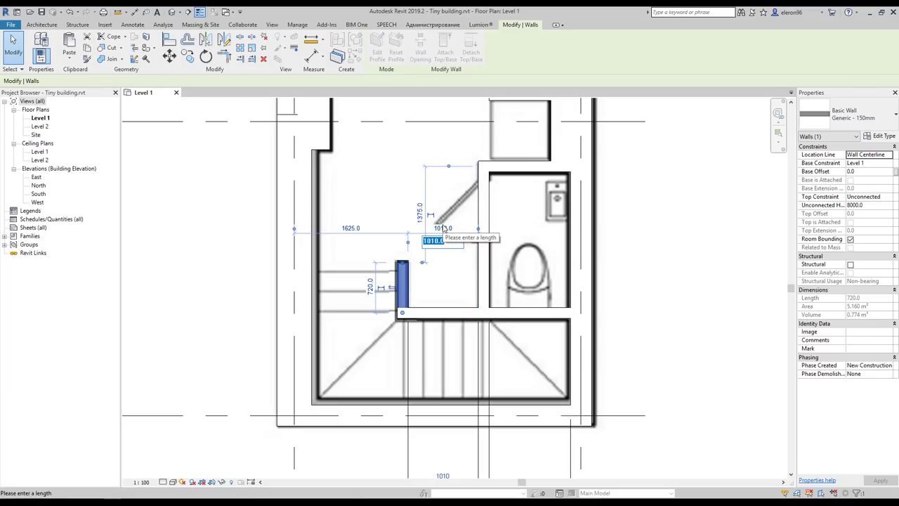
pyautogui.write('11')
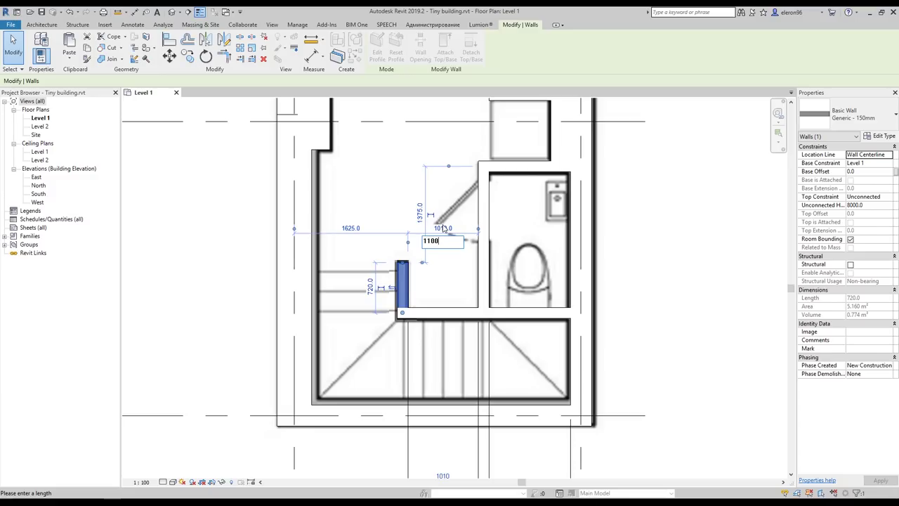
pyautogui.press('Return')
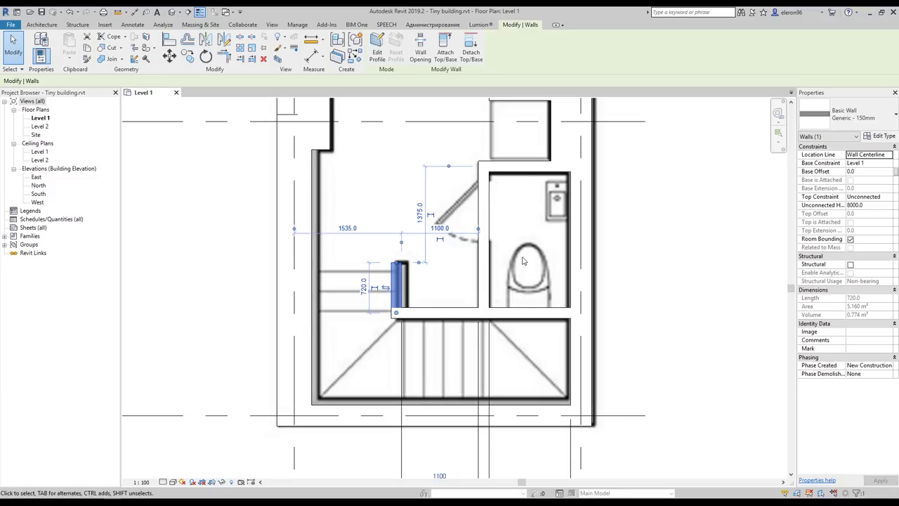
# Set the clear gap between the short stair wall and the bathroom partition to 1000
pyautogui.click(441, 231)
pyautogui.write('1000')
pyautogui.press('Return')
pyautogui.click(419, 254)
# Select the partition between the hall and the bathroom and move its temporary dimension's witness lines to the facing faces across the bathroom
pyautogui.moveTo(419, 254); pyautogui.dragTo(366, 255, button='middle')
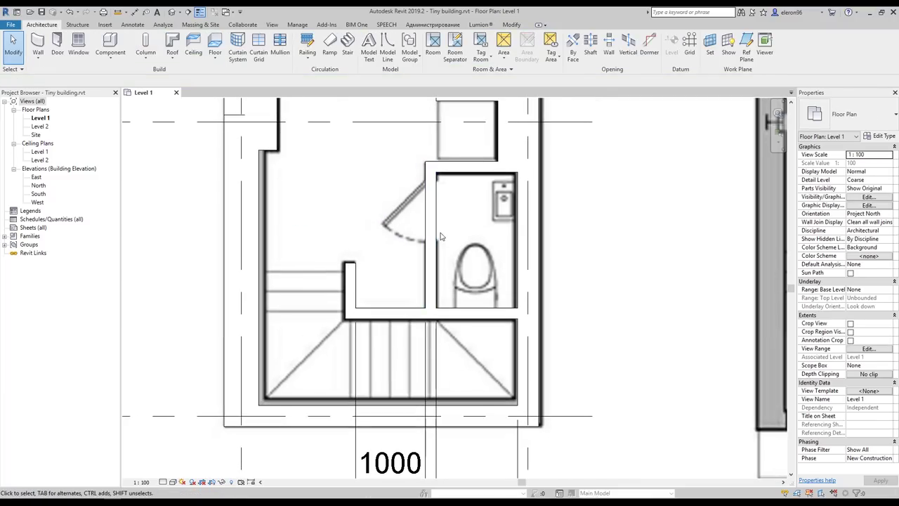
pyautogui.click(439, 237)
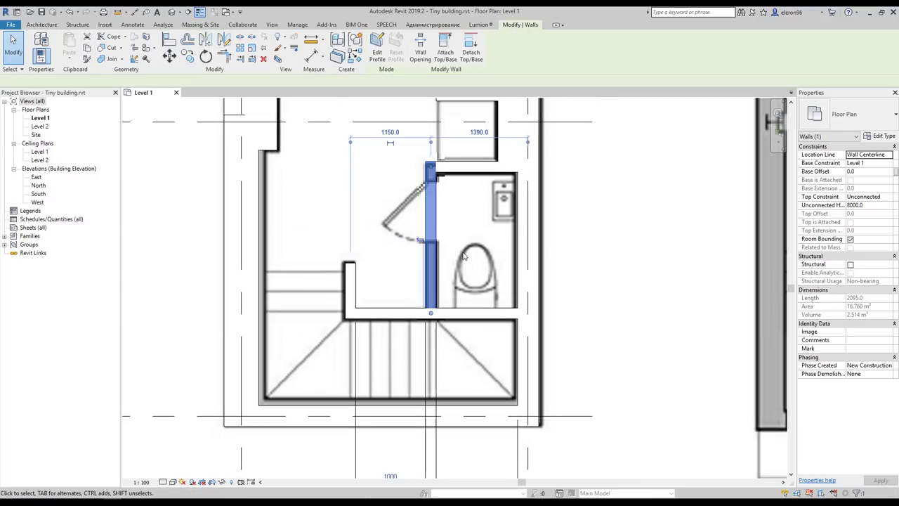
pyautogui.click(441, 191)
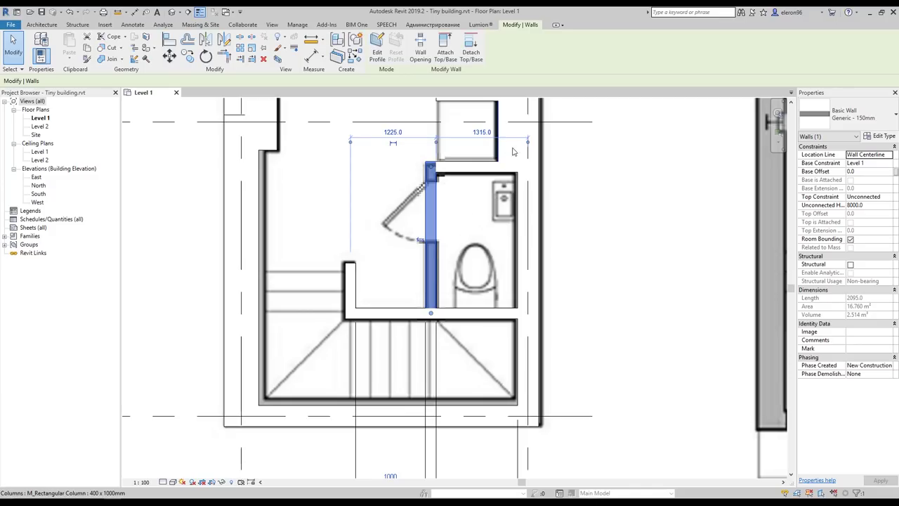
pyautogui.moveTo(527, 142); pyautogui.dragTo(518, 199)
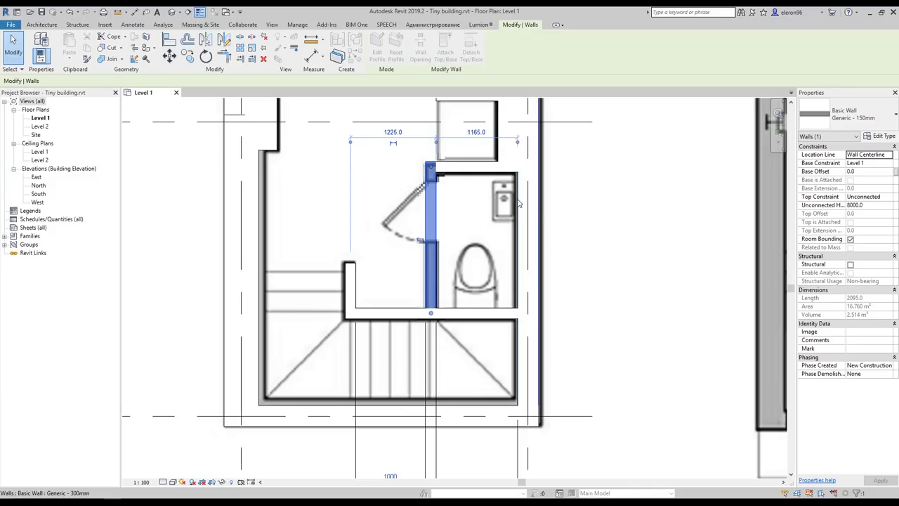
# Set the clear width of the bathroom to 1100
pyautogui.click(479, 131)
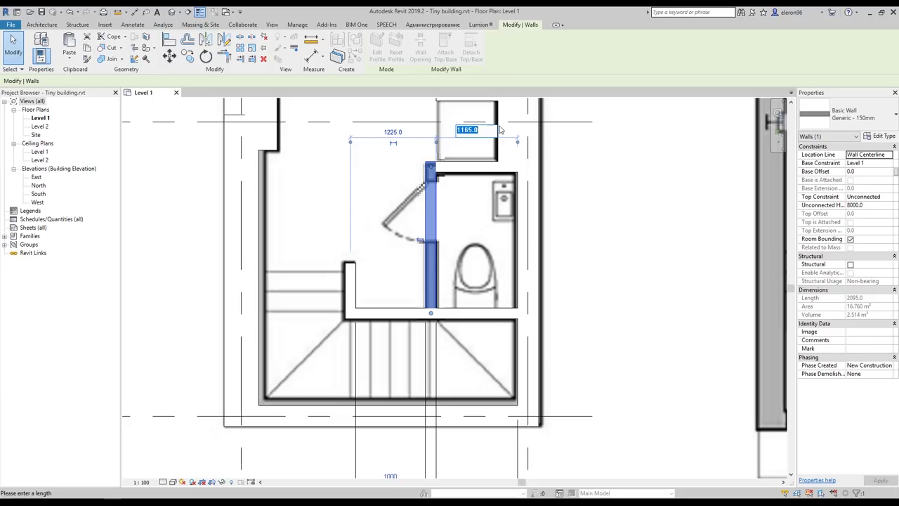
pyautogui.write('1100')
pyautogui.press('Return')
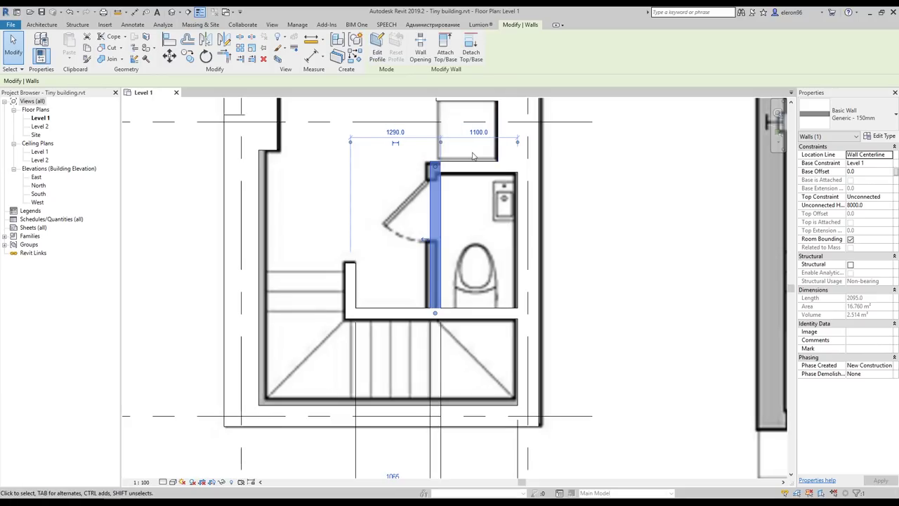
# Set the clear width of the bathroom to 1150
pyautogui.click(484, 129)
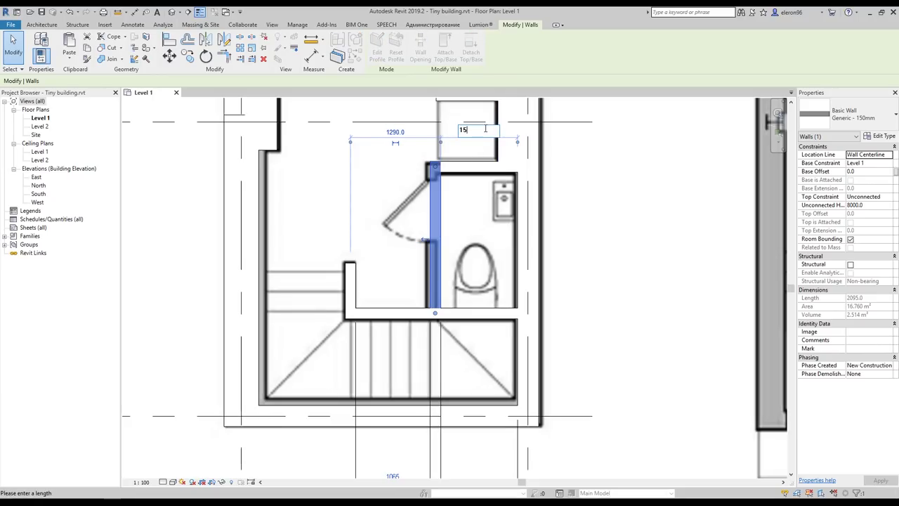
pyautogui.press('Return')
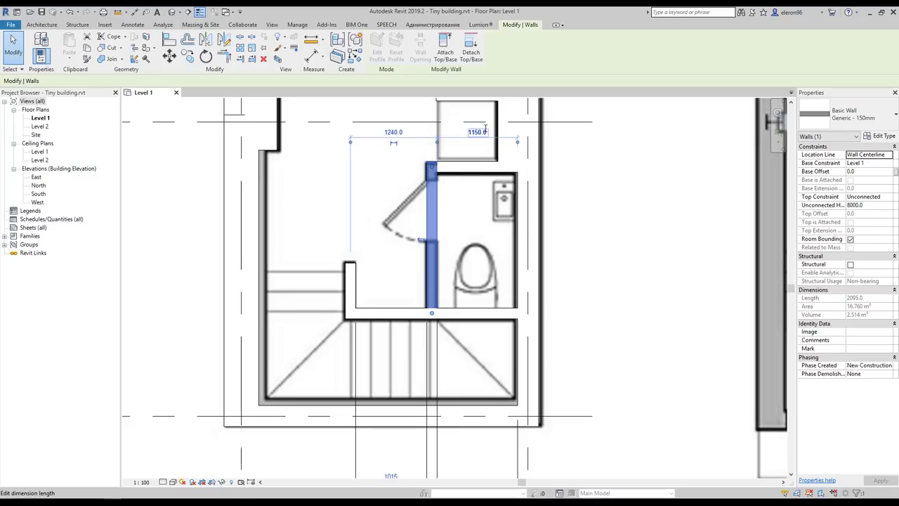
pyautogui.click(562, 211)
# Select the partition behind the washbasin end of the bathroom and move its temporary dimension's witness lines to the bathroom's inner faces
pyautogui.moveTo(517, 236)
pyautogui.mouseDown(button='middle')
pyautogui.moveTo(511, 189)
pyautogui.moveTo(517, 219)
pyautogui.mouseUp(button='middle')
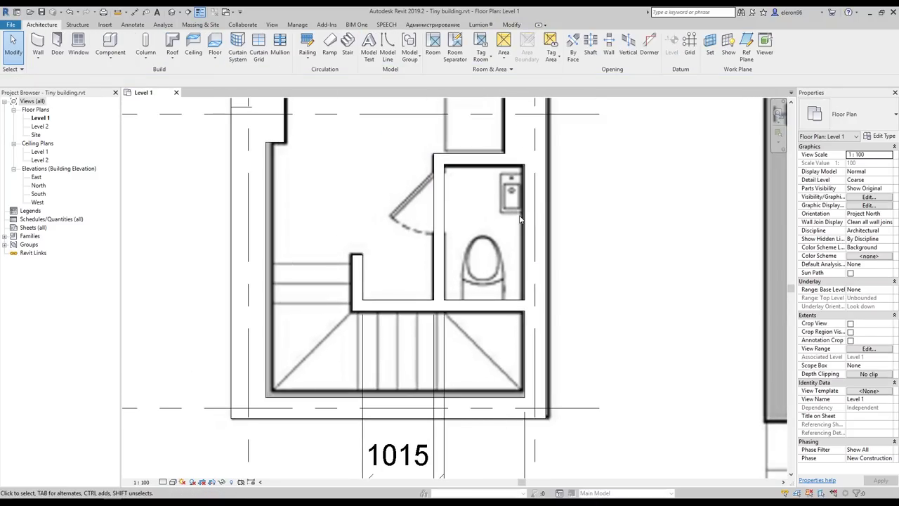
pyautogui.click(469, 160)
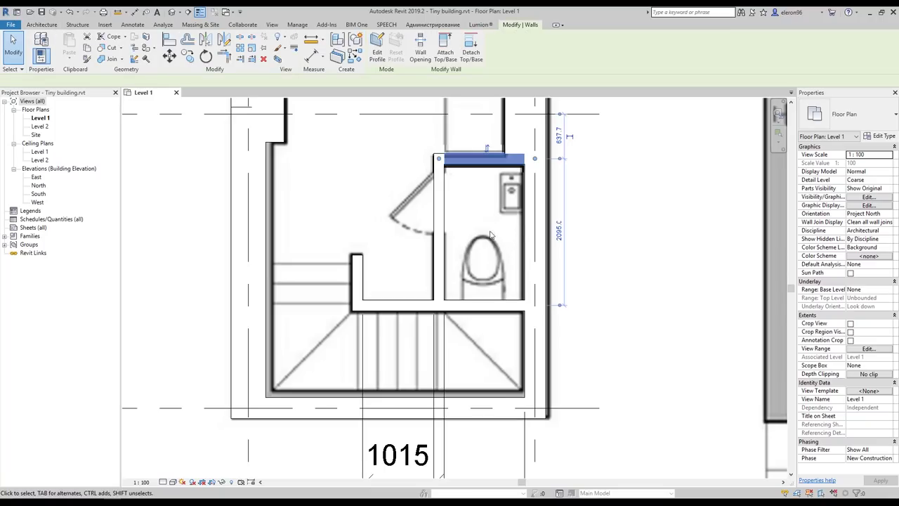
pyautogui.moveTo(559, 160); pyautogui.dragTo(485, 164)
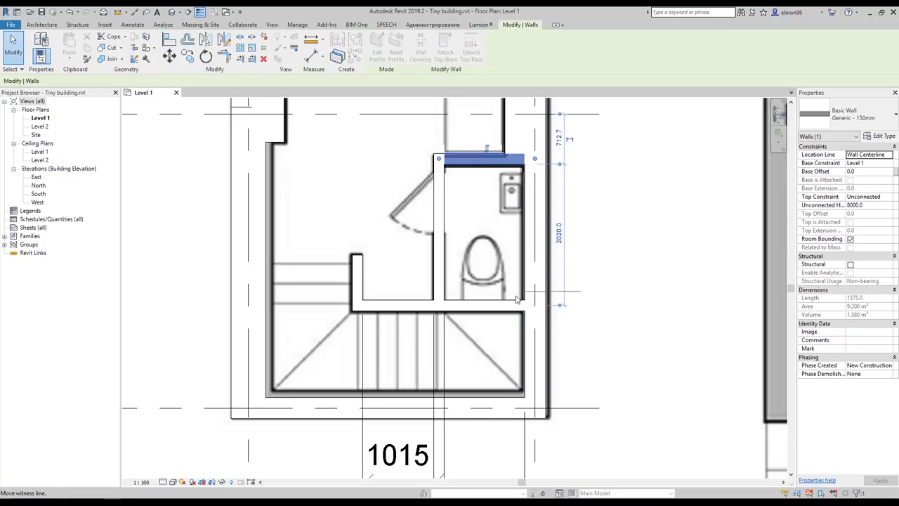
pyautogui.moveTo(517, 301); pyautogui.dragTo(516, 300)
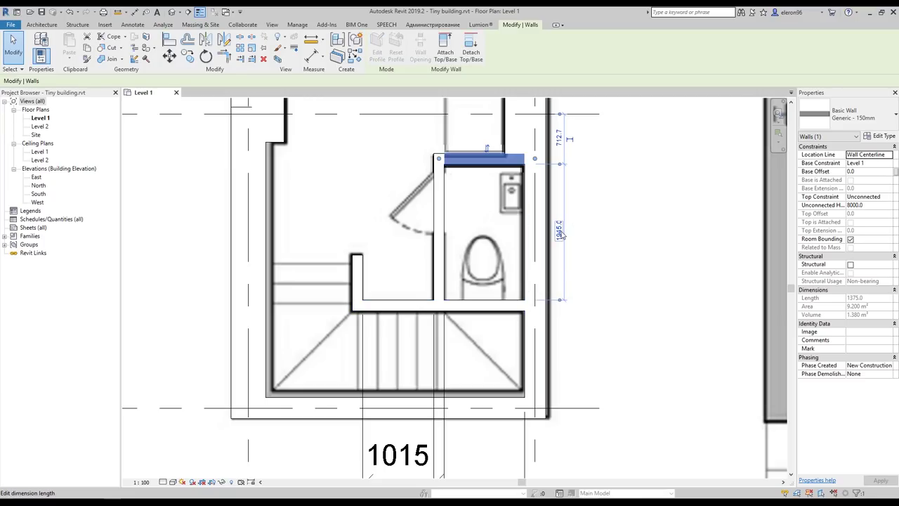
# Set the clear length of the bathroom to 2000
pyautogui.click(559, 228)
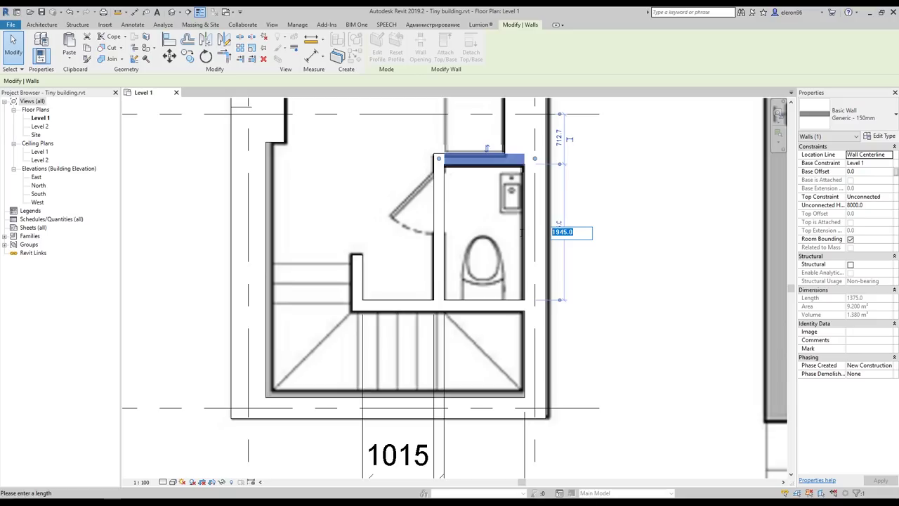
pyautogui.write('2000')
pyautogui.press('Return')
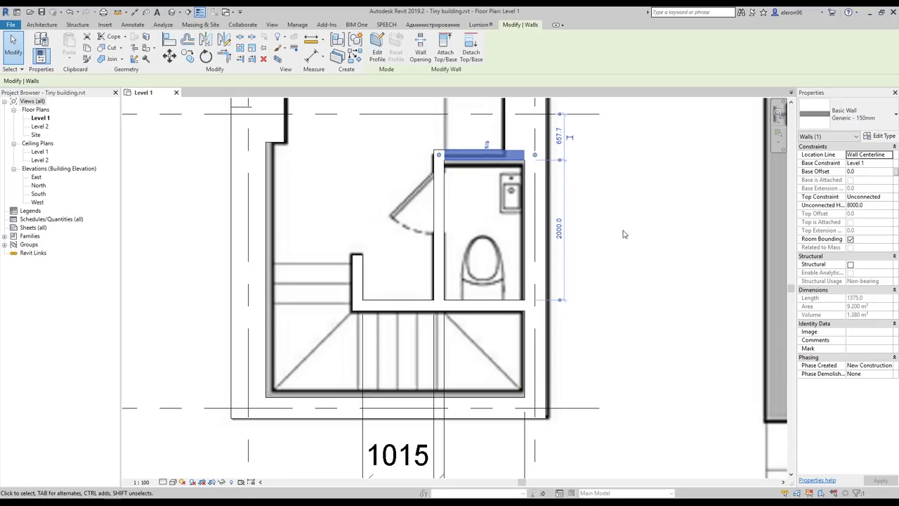
# Set the clear length of the bathroom to 1950
pyautogui.moveTo(622, 231); pyautogui.dragTo(622, 245, button='middle')
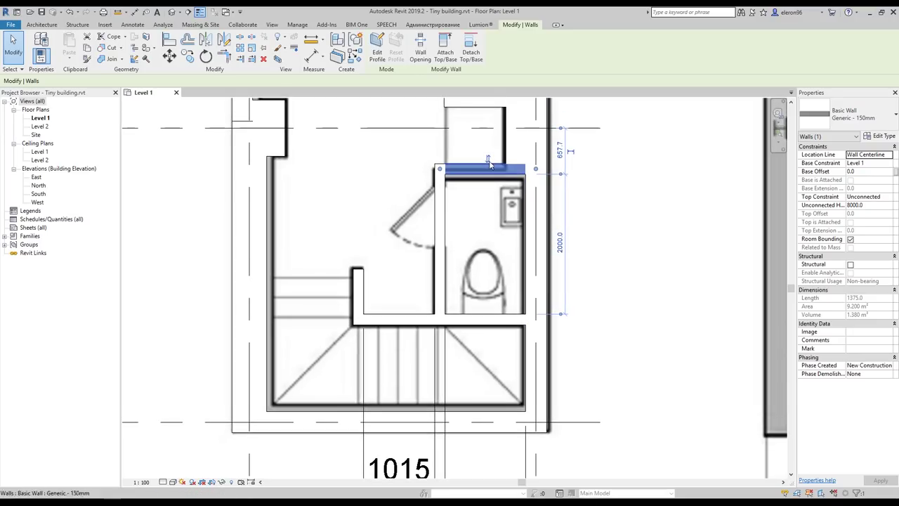
pyautogui.click(560, 242)
pyautogui.press('Return')
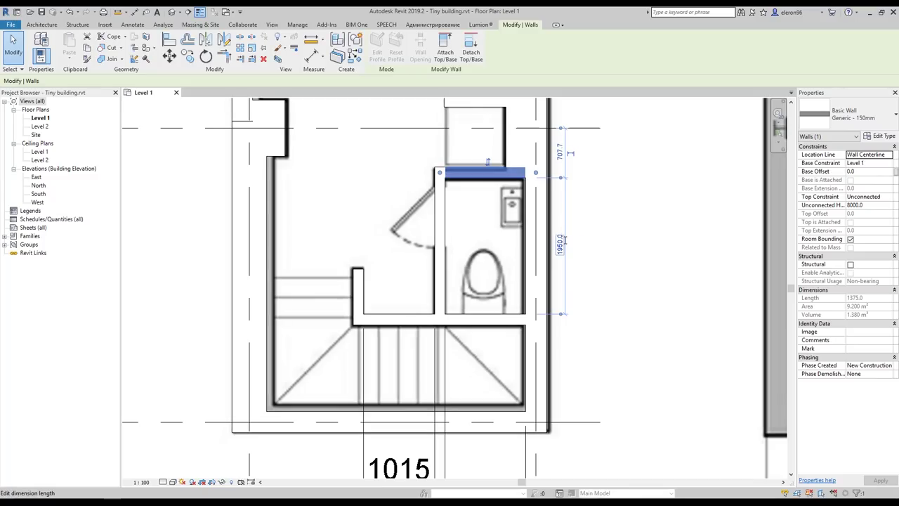
pyautogui.click(611, 257)
# Delete the bathroom width dimension and the stair wall gap dimension below the plan
pyautogui.scroll(-2, 611, 256)
pyautogui.moveTo(610, 299); pyautogui.dragTo(590, 255, button='middle')
pyautogui.scroll(1, 590, 257)
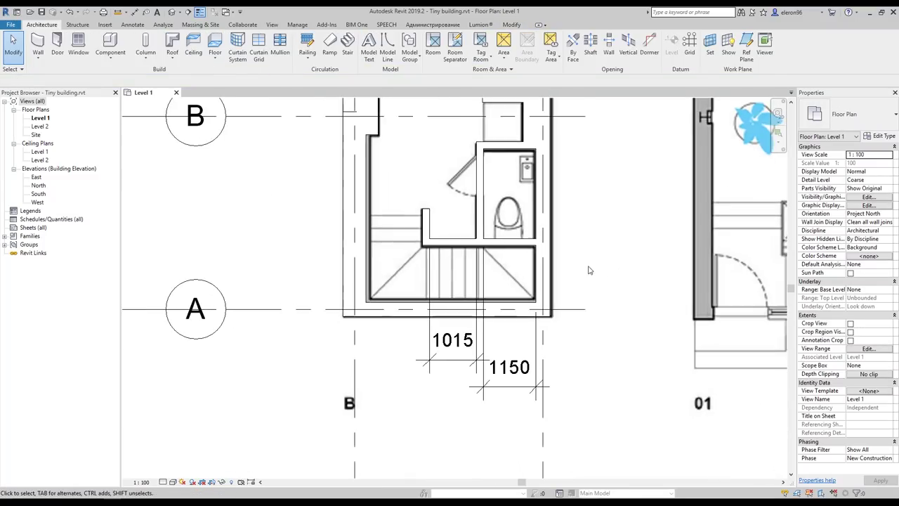
pyautogui.scroll(-1, 590, 261)
pyautogui.click(517, 370)
pyautogui.press('Delete')
pyautogui.click(477, 354)
pyautogui.press('Delete')
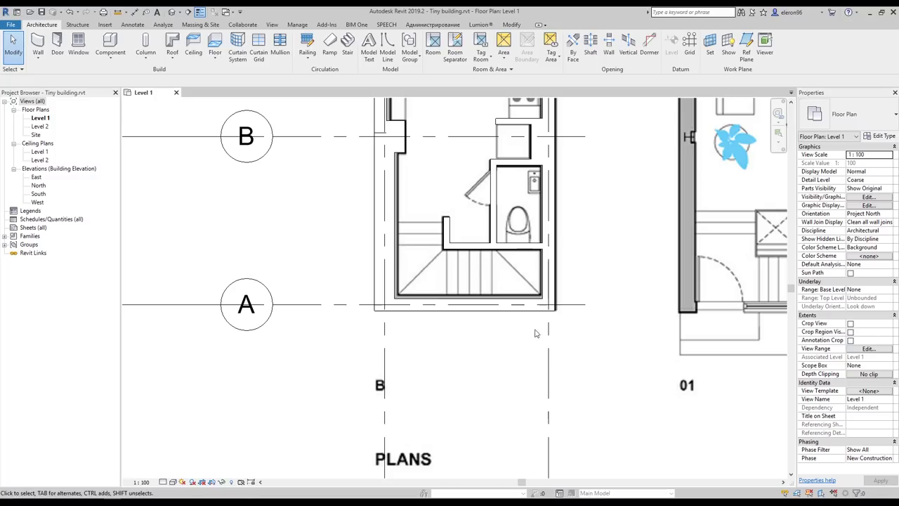
# Set the clear gap between the facing faces of the kitchen-end partition and the bathroom partition to 850 by moving the kitchen-end partition
pyautogui.scroll(4, 498, 269)
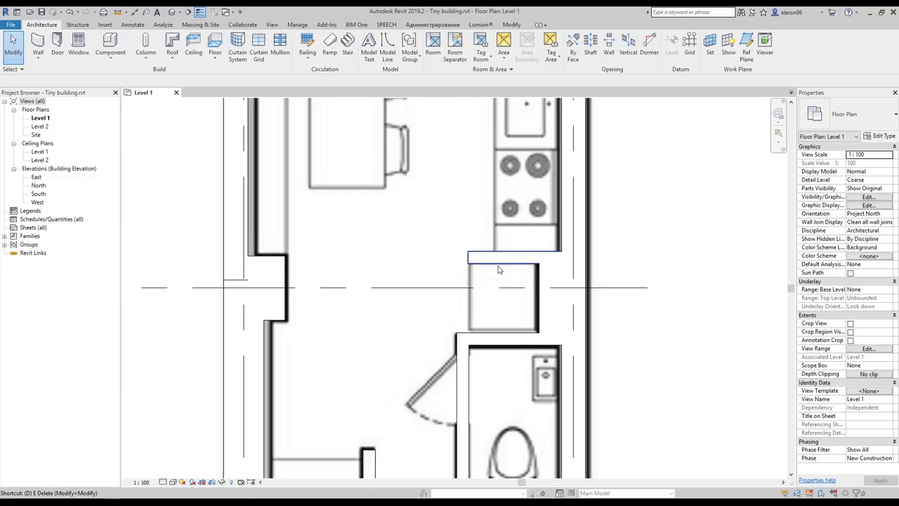
pyautogui.click(501, 267)
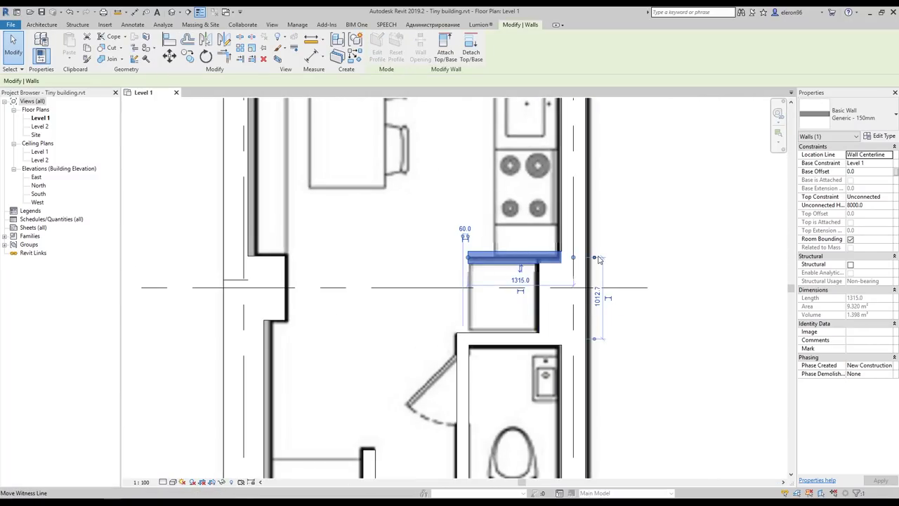
pyautogui.moveTo(480, 265); pyautogui.dragTo(481, 264)
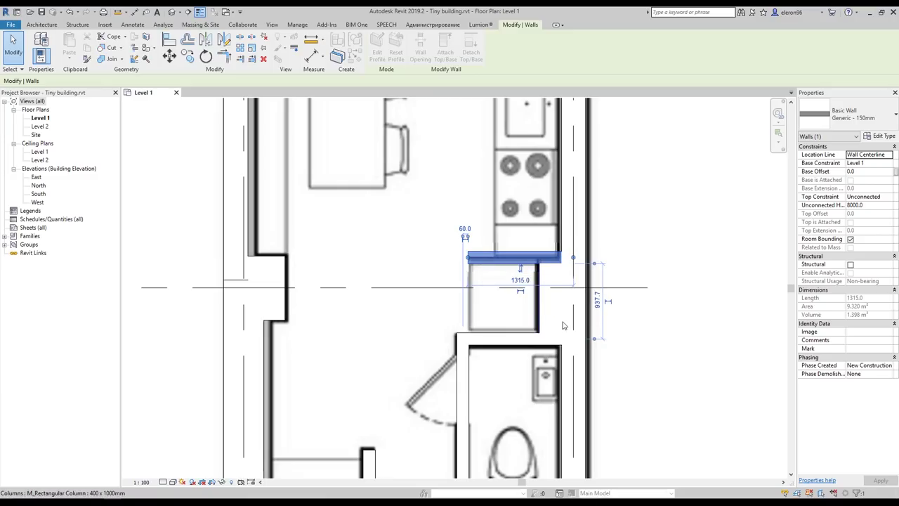
pyautogui.moveTo(594, 338); pyautogui.dragTo(527, 333)
pyautogui.click(594, 339)
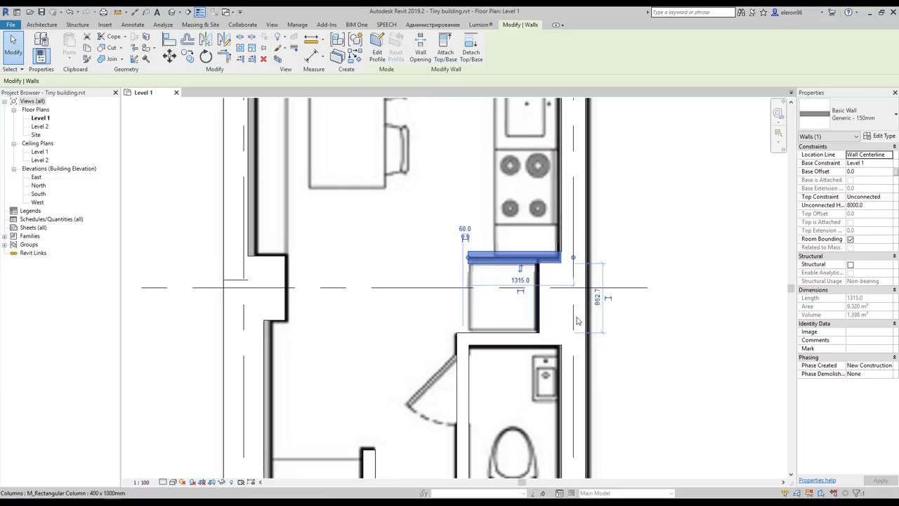
pyautogui.scroll(2, 622, 295)
pyautogui.click(588, 309)
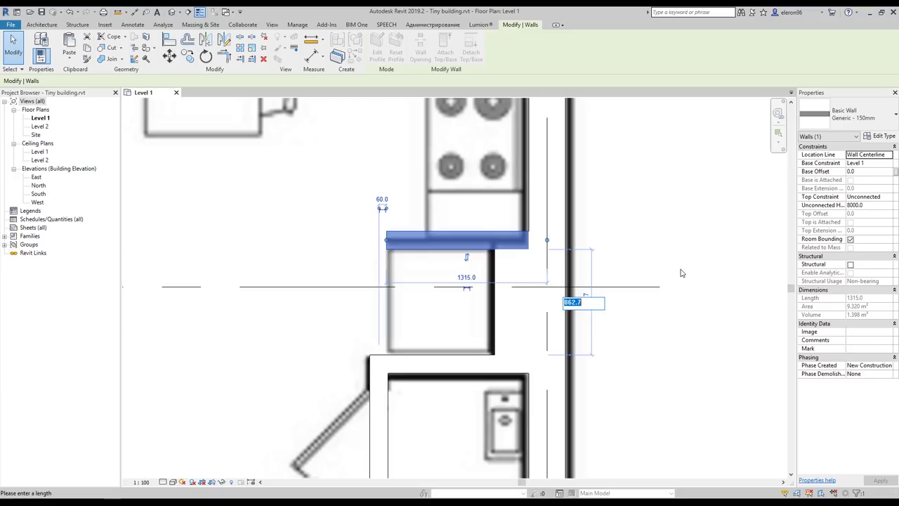
pyautogui.press('Return')
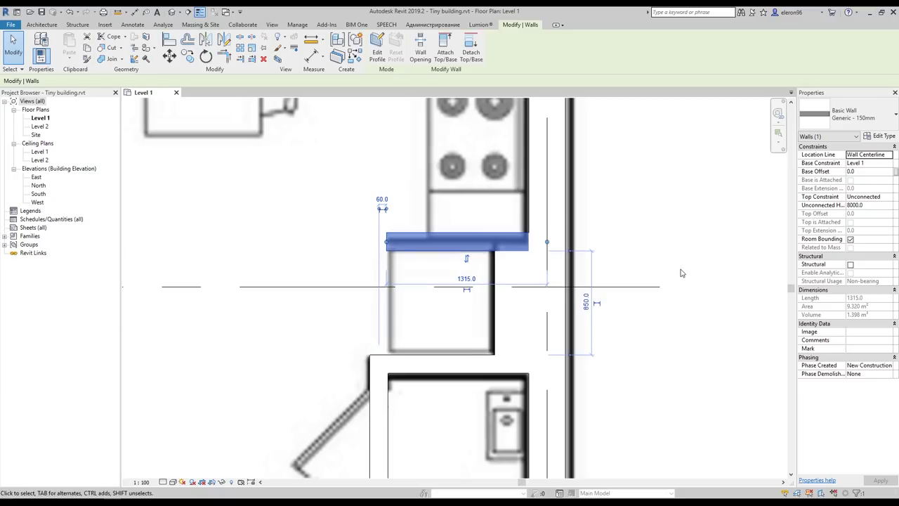
pyautogui.press('Escape')
# Check the grid D wall's distance to grid C, and compare the basement layout with plans 01 and 02
pyautogui.scroll(-3, 679, 273)
pyautogui.moveTo(563, 263); pyautogui.dragTo(529, 431, button='middle')
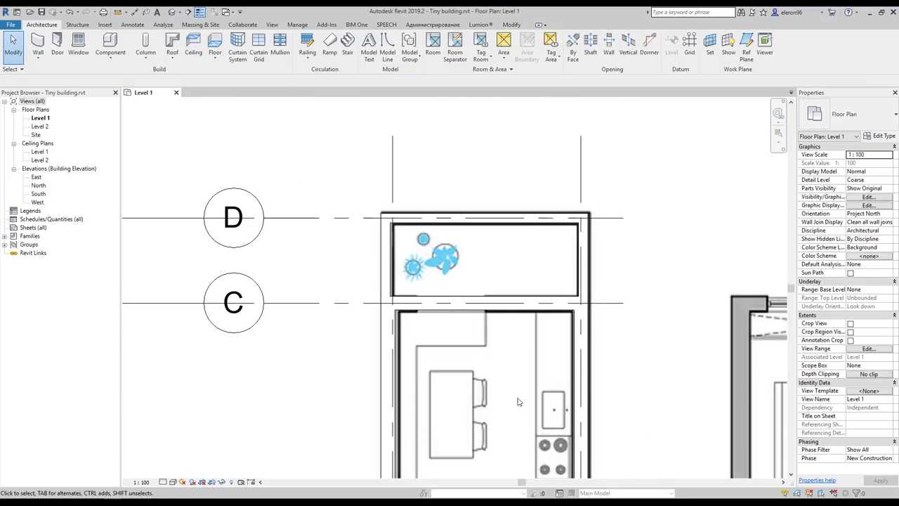
pyautogui.click(518, 220)
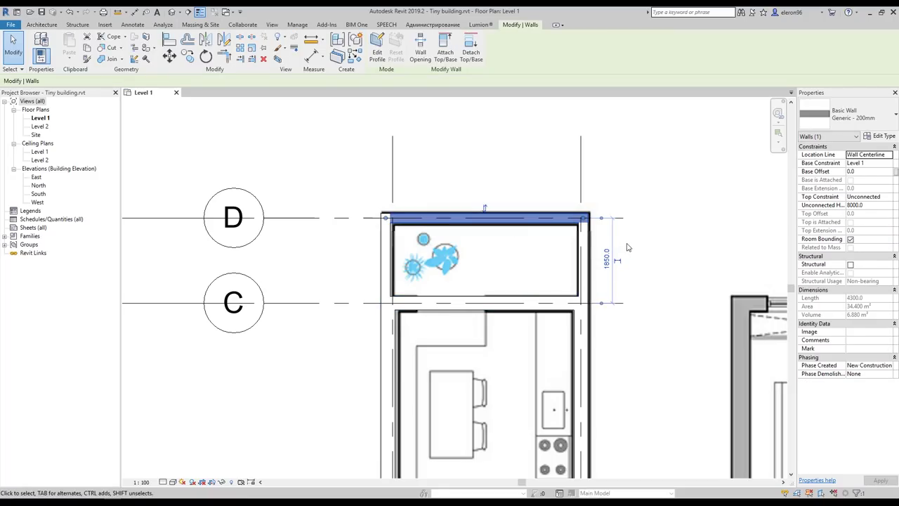
pyautogui.scroll(-3, 627, 247)
pyautogui.moveTo(723, 438); pyautogui.dragTo(580, 248, button='middle')
pyautogui.press('Escape')
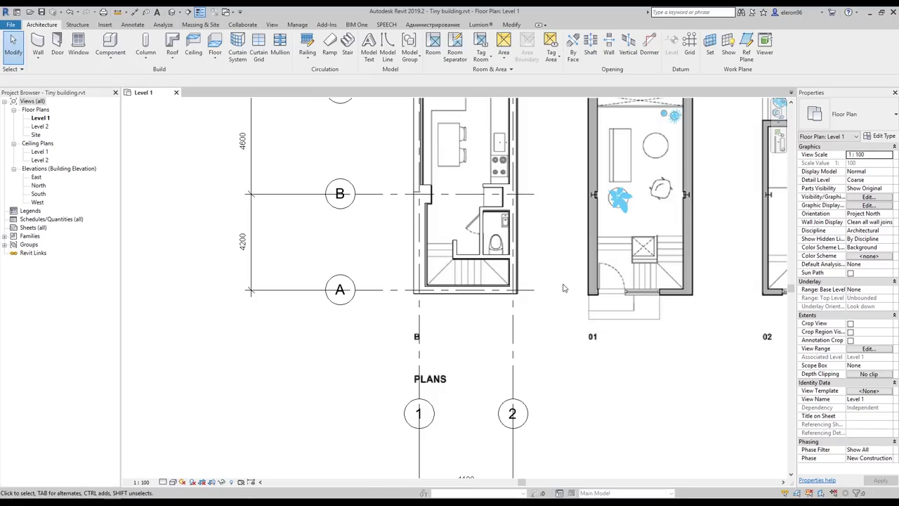
pyautogui.moveTo(554, 280); pyautogui.dragTo(481, 319, button='middle')
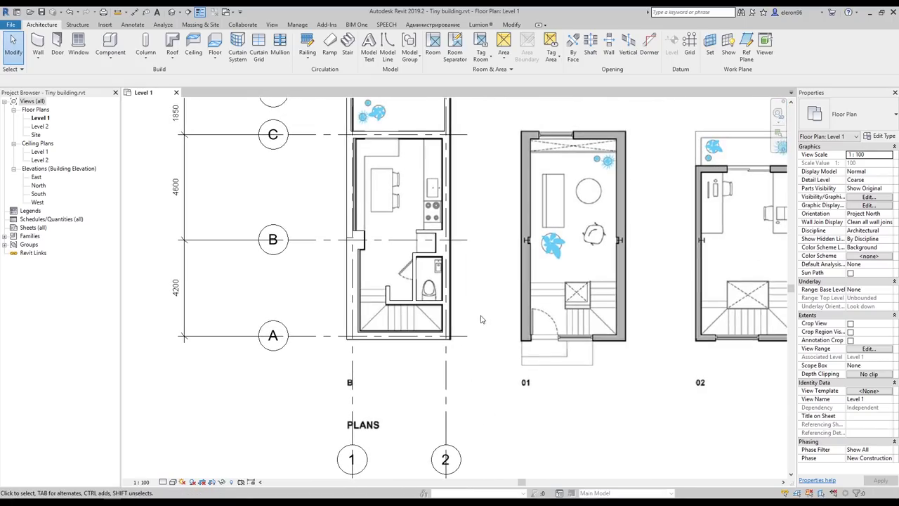
pyautogui.moveTo(499, 368); pyautogui.dragTo(373, 359, button='middle')
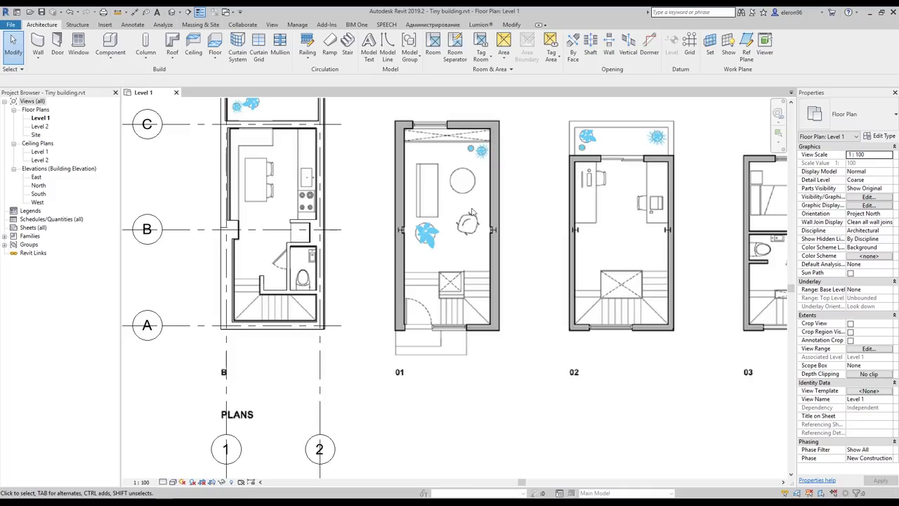
pyautogui.moveTo(413, 126); pyautogui.dragTo(398, 158, button='middle')
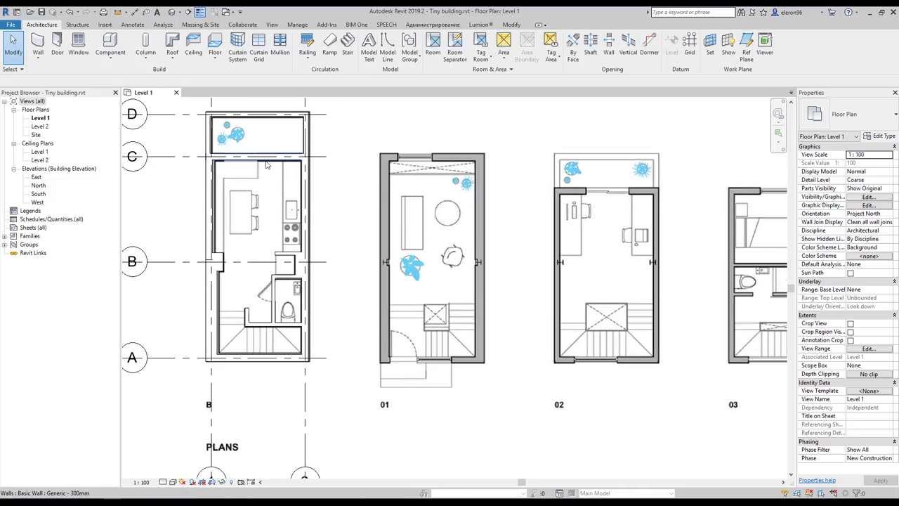
# Select only the basement's outer walls between grids A and C, excluding the columns and interior partitions
pyautogui.moveTo(186, 141); pyautogui.dragTo(346, 403)
pyautogui.scroll(4, 281, 274)
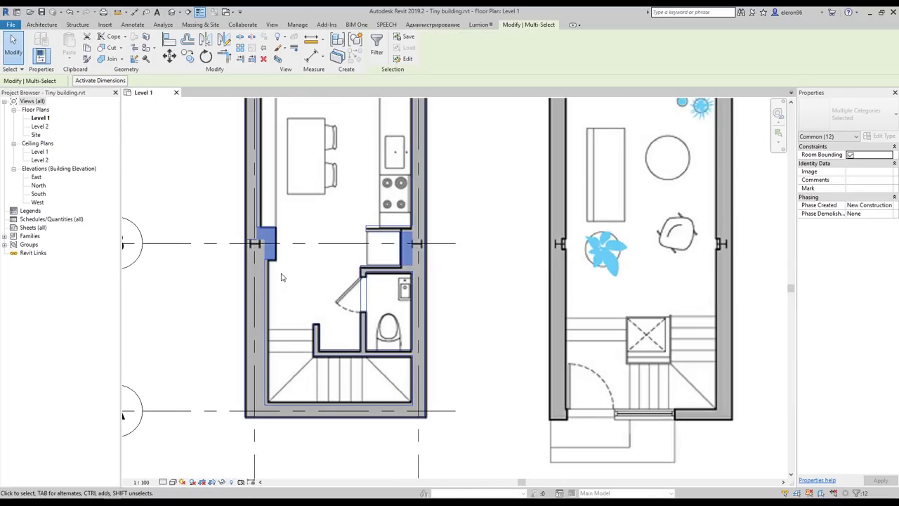
pyautogui.keyDown('shift'); pyautogui.click(274, 255); pyautogui.keyUp('shift')
pyautogui.keyDown('shift'); pyautogui.moveTo(404, 204); pyautogui.dragTo(307, 377); pyautogui.keyUp('shift')
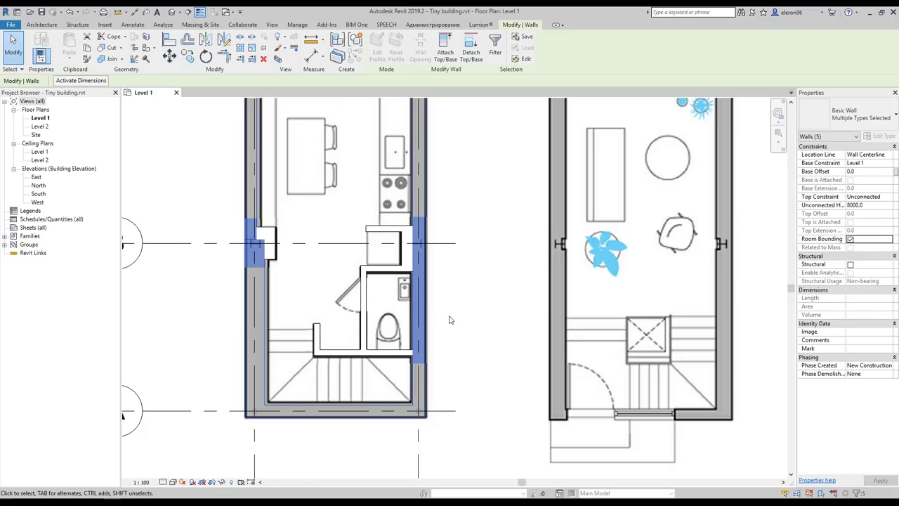
# Copy the selected basement outer walls and paste them aligned to Level 2
pyautogui.scroll(-3, 449, 319)
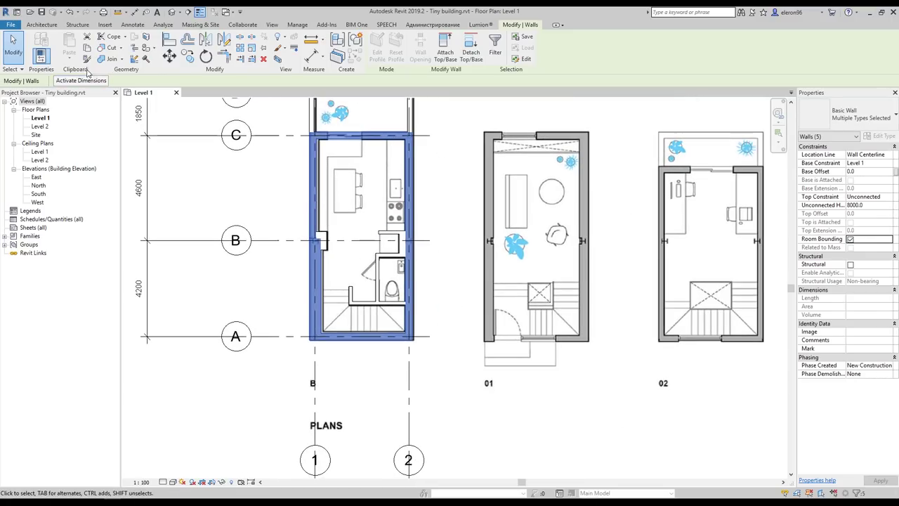
pyautogui.click(88, 47)
pyautogui.click(69, 60)
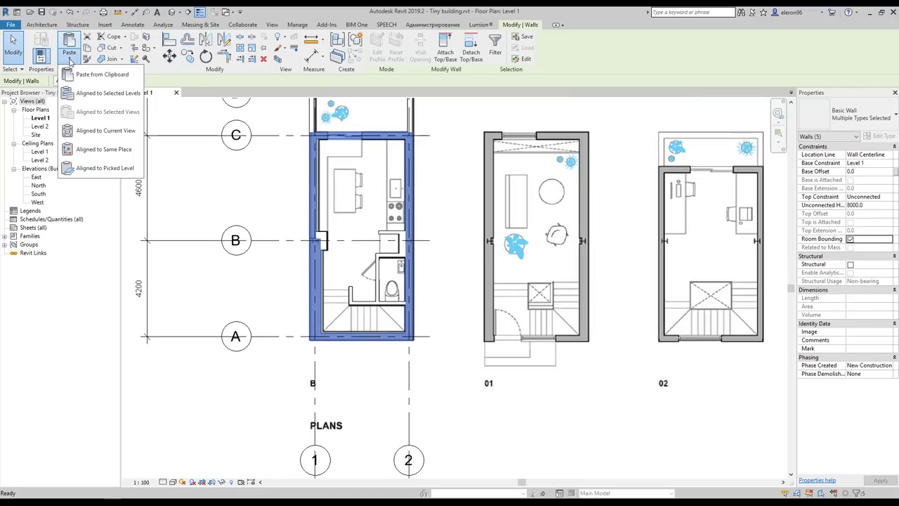
pyautogui.click(95, 94)
pyautogui.click(411, 200)
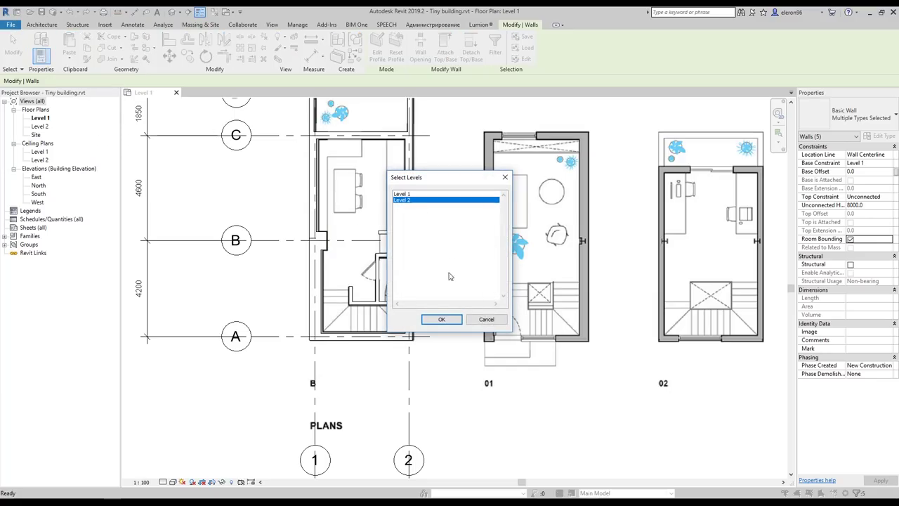
pyautogui.click(442, 319)
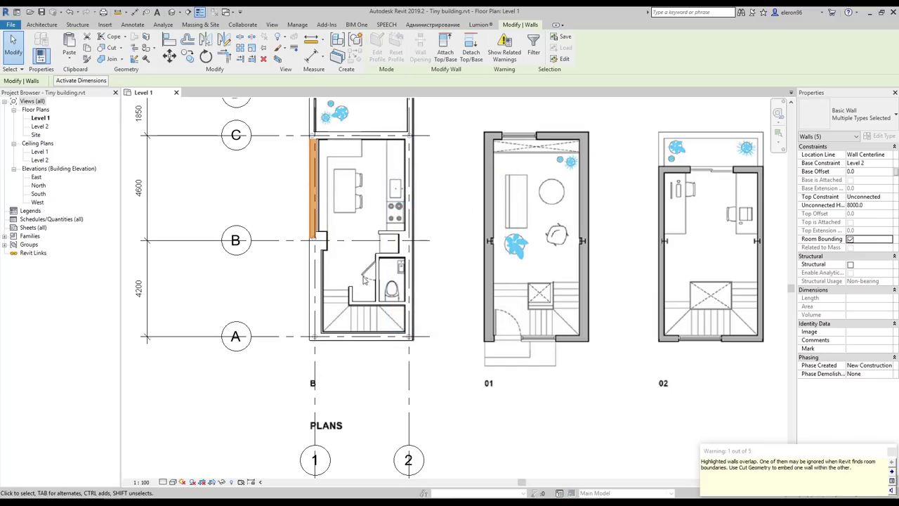
pyautogui.press('Escape')
# Inspect the stacked walls' heights in the 3D view and undo the paste to Level 2
pyautogui.click(173, 12)
pyautogui.scroll(-1, 337, 209)
pyautogui.moveTo(488, 294); pyautogui.dragTo(405, 240, button='middle')
pyautogui.keyDown('shift'); pyautogui.moveTo(405, 240); pyautogui.dragTo(350, 183, button='middle'); pyautogui.keyUp('shift')
pyautogui.scroll(4, 357, 216)
pyautogui.keyDown('shift'); pyautogui.moveTo(387, 262); pyautogui.dragTo(415, 259, button='middle'); pyautogui.keyUp('shift')
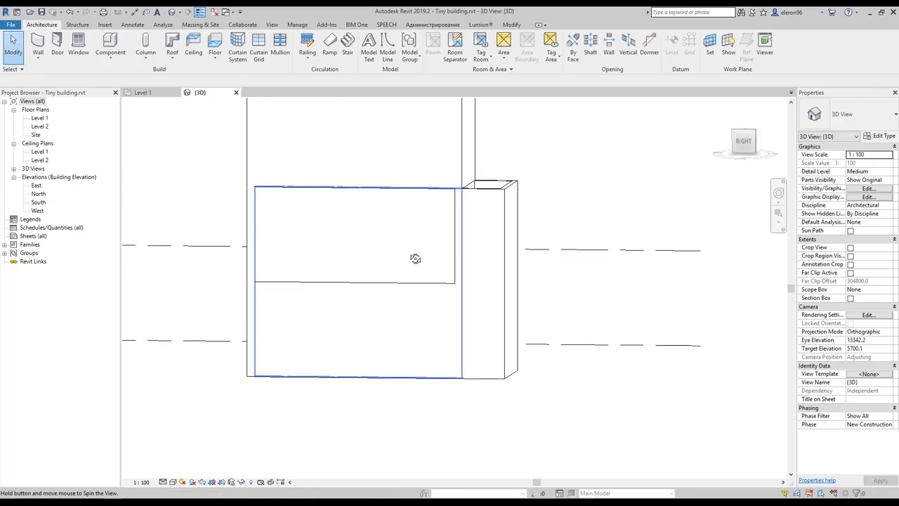
pyautogui.moveTo(540, 313); pyautogui.dragTo(241, 303)
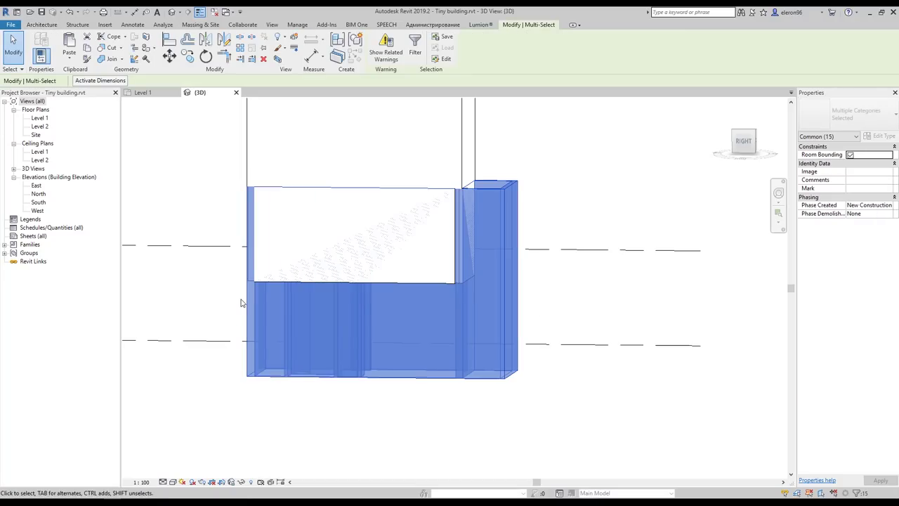
pyautogui.press('Escape')
pyautogui.scroll(-2, 517, 185)
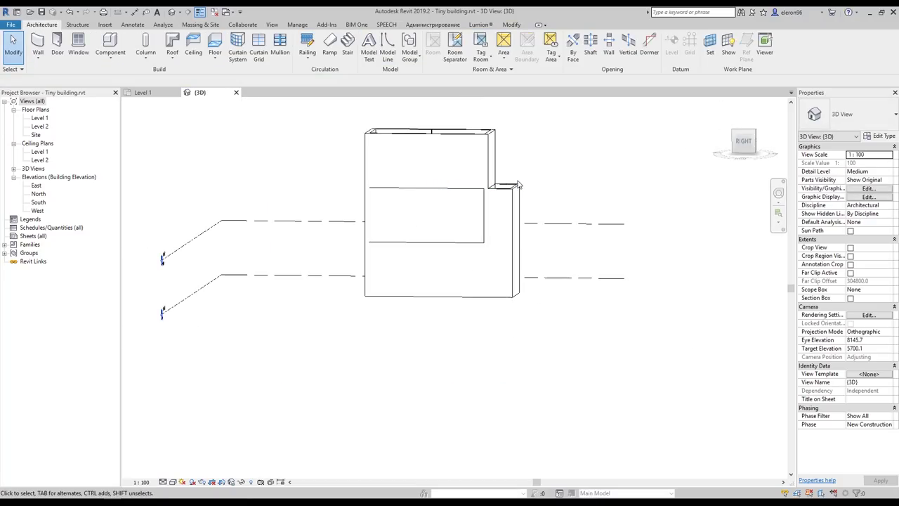
pyautogui.hotkey('ctrl', 'z')
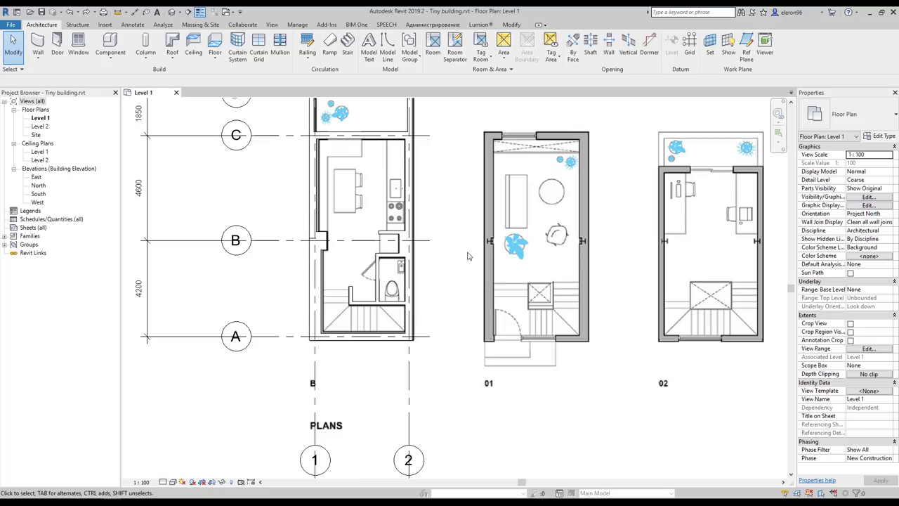
# Reopen the 3D view and select all the building's walls by family with Quick Select
pyautogui.click(171, 12)
pyautogui.keyDown('shift'); pyautogui.moveTo(484, 252); pyautogui.dragTo(536, 342, button='middle'); pyautogui.keyUp('shift')
pyautogui.scroll(4, 410, 217)
pyautogui.keyDown('shift'); pyautogui.moveTo(445, 240); pyautogui.dragTo(523, 257, button='middle'); pyautogui.keyUp('shift')
pyautogui.moveTo(456, 263); pyautogui.dragTo(482, 239, button='middle')
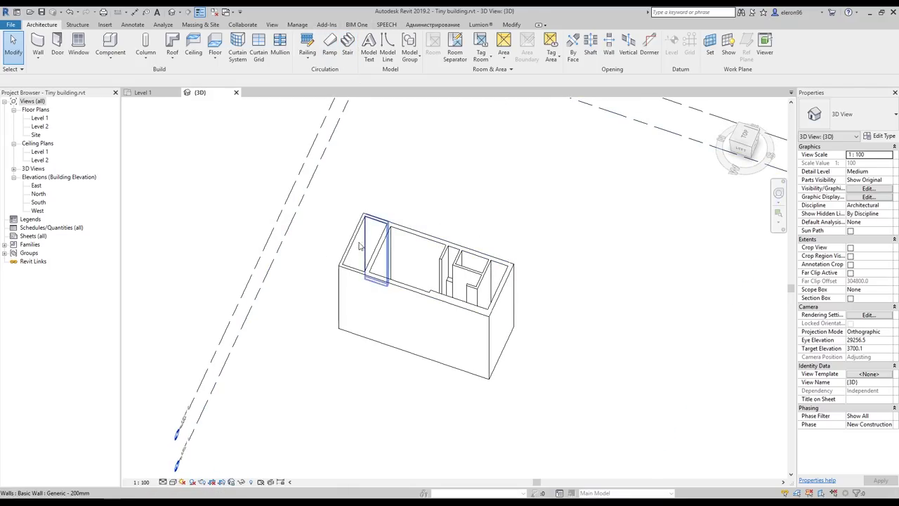
pyautogui.click(298, 26)
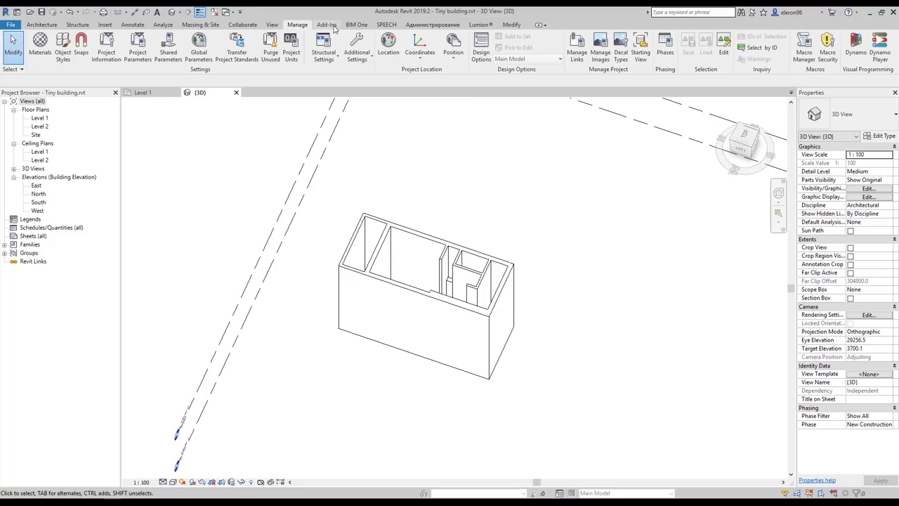
pyautogui.click(327, 25)
pyautogui.click(389, 49)
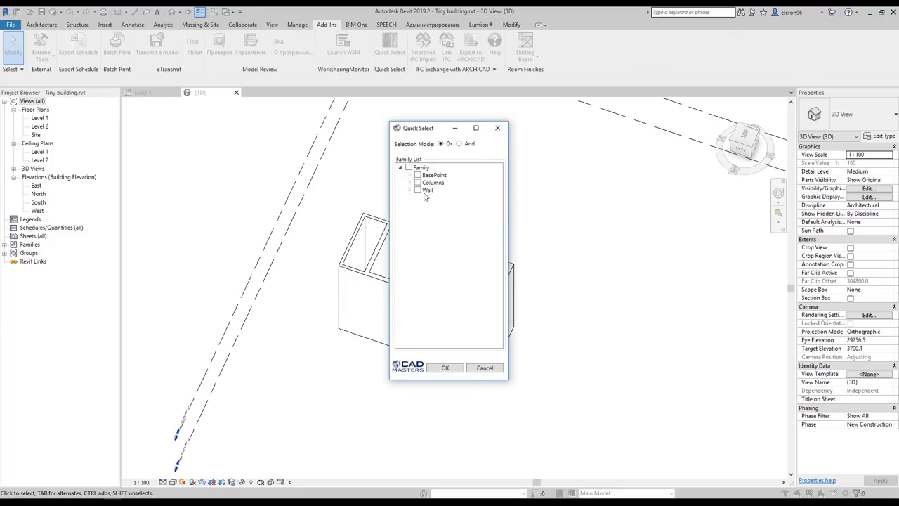
pyautogui.click(443, 368)
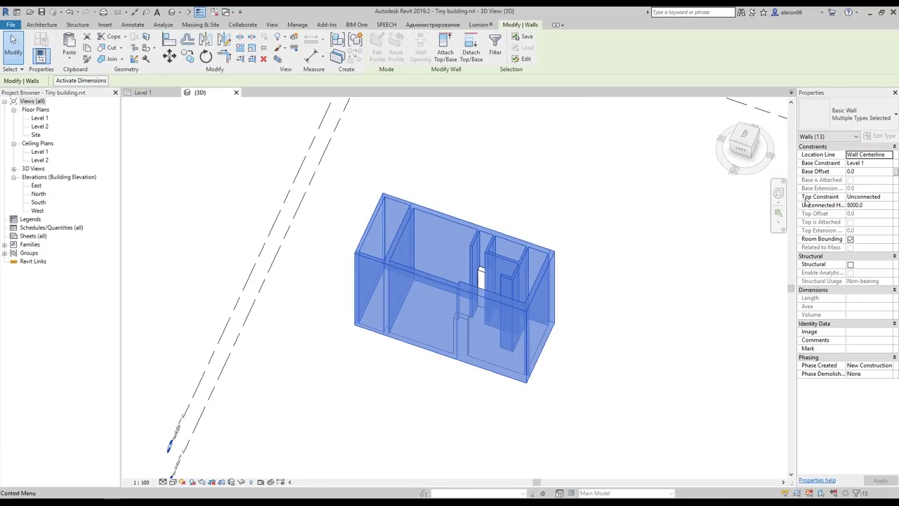
# Set the top constraint of all selected walls to Up to level: Level 2
pyautogui.click(864, 197)
pyautogui.click(888, 196)
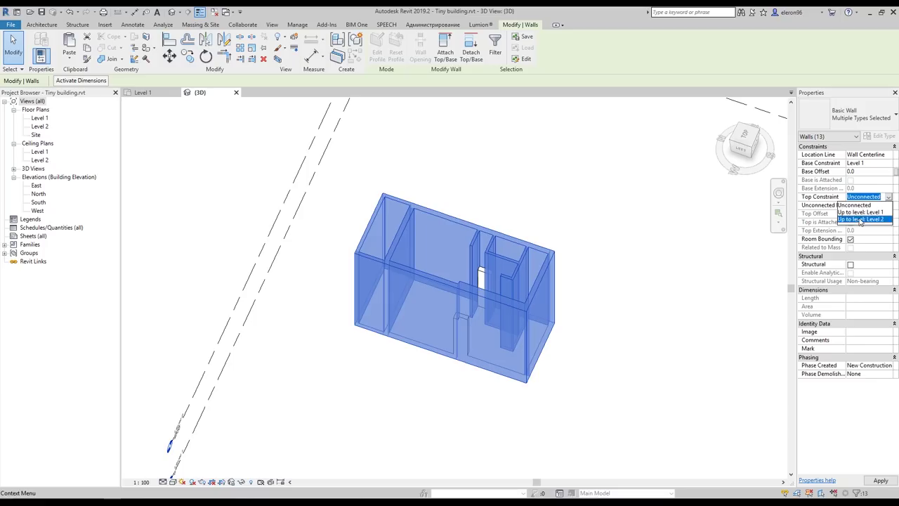
pyautogui.click(860, 219)
pyautogui.click(524, 245)
pyautogui.scroll(-2, 577, 251)
pyautogui.keyDown('shift'); pyautogui.moveTo(599, 262); pyautogui.dragTo(523, 193, button='middle'); pyautogui.keyUp('shift')
# In the Level 1 plan, copy only the outer walls between grids A and C and paste them aligned to Level 2
pyautogui.click(143, 92)
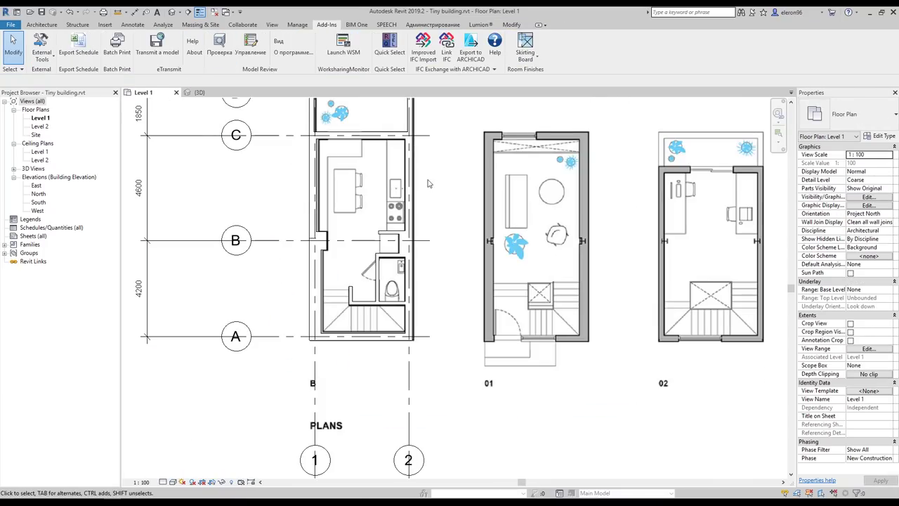
pyautogui.moveTo(428, 183); pyautogui.dragTo(454, 223, button='middle')
pyautogui.moveTo(310, 152); pyautogui.dragTo(467, 402)
pyautogui.moveTo(425, 226); pyautogui.dragTo(353, 358)
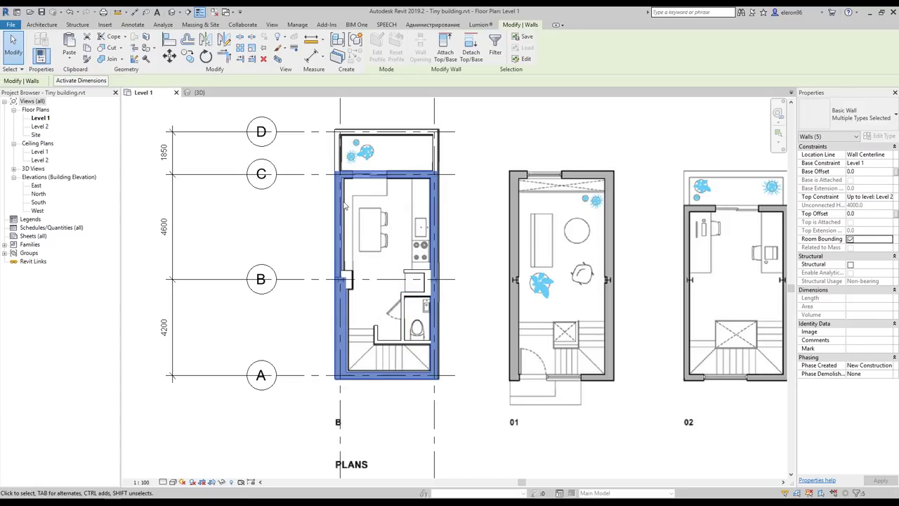
pyautogui.click(86, 48)
pyautogui.click(68, 59)
pyautogui.click(105, 94)
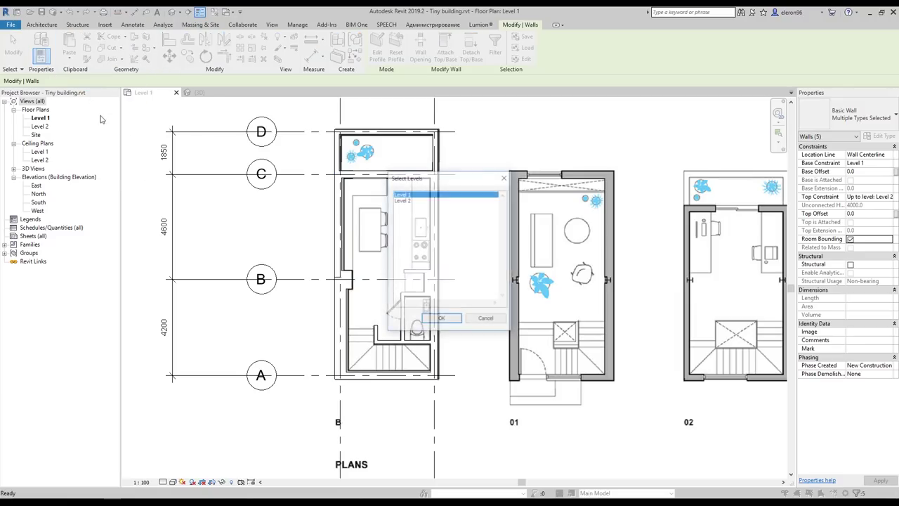
pyautogui.click(401, 200)
pyautogui.click(441, 319)
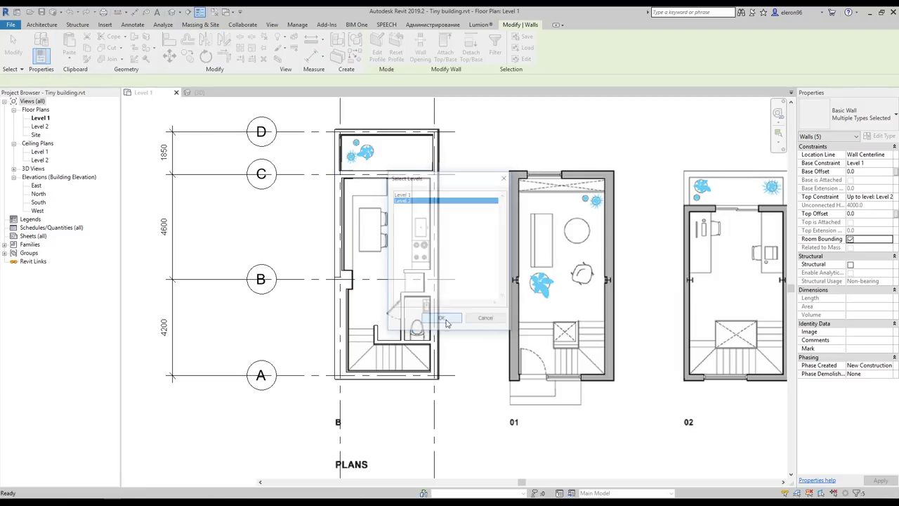
# Select the upper-storey walls in the 3D view and examine their base and top constraints
pyautogui.click(211, 95)
pyautogui.keyDown('shift'); pyautogui.moveTo(402, 275); pyautogui.dragTo(625, 159, button='middle'); pyautogui.keyUp('shift')
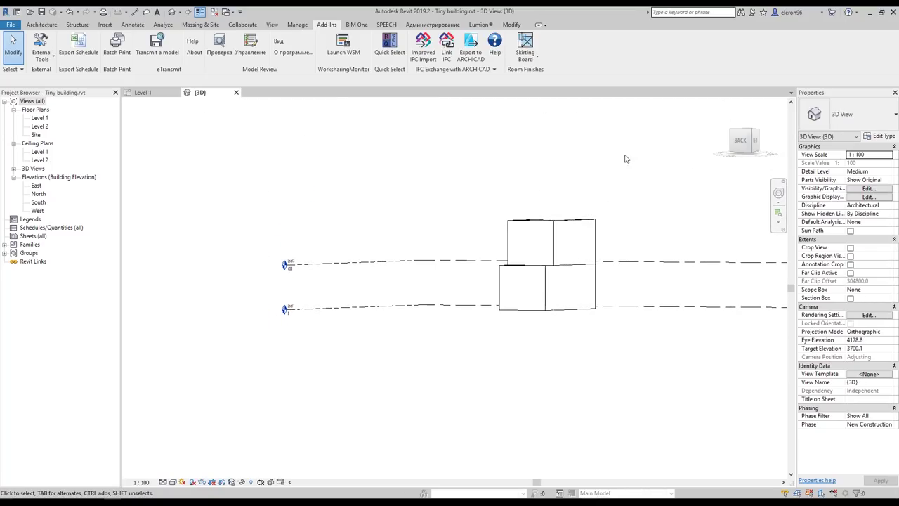
pyautogui.moveTo(624, 174); pyautogui.dragTo(451, 240)
pyautogui.keyDown('shift'); pyautogui.moveTo(451, 240); pyautogui.dragTo(414, 279, button='middle'); pyautogui.keyUp('shift')
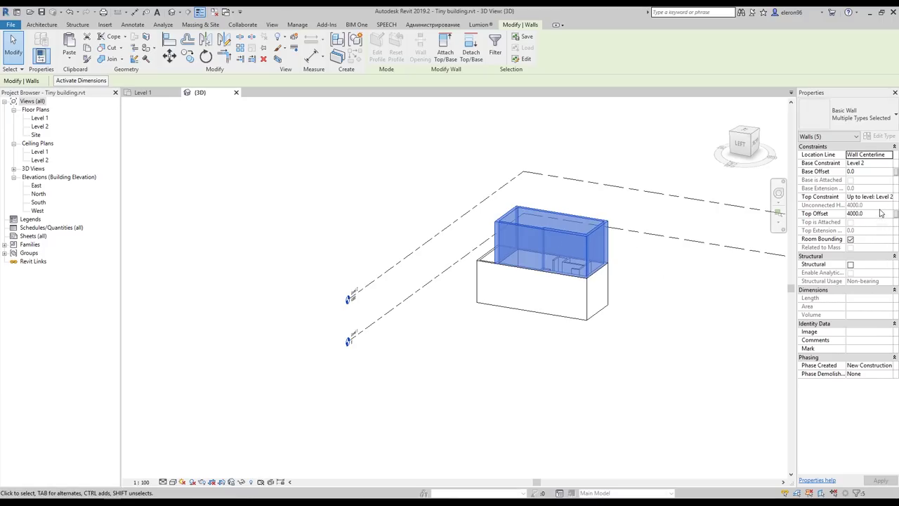
pyautogui.press('Escape')
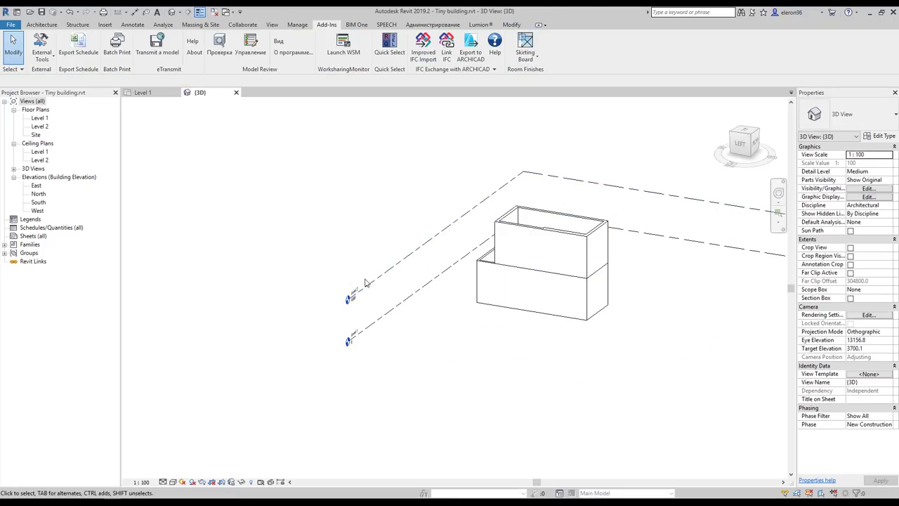
# In the East elevation, copy Level 2 upward by 4000 to add a level at elevation 8000
pyautogui.doubleClick(35, 186)
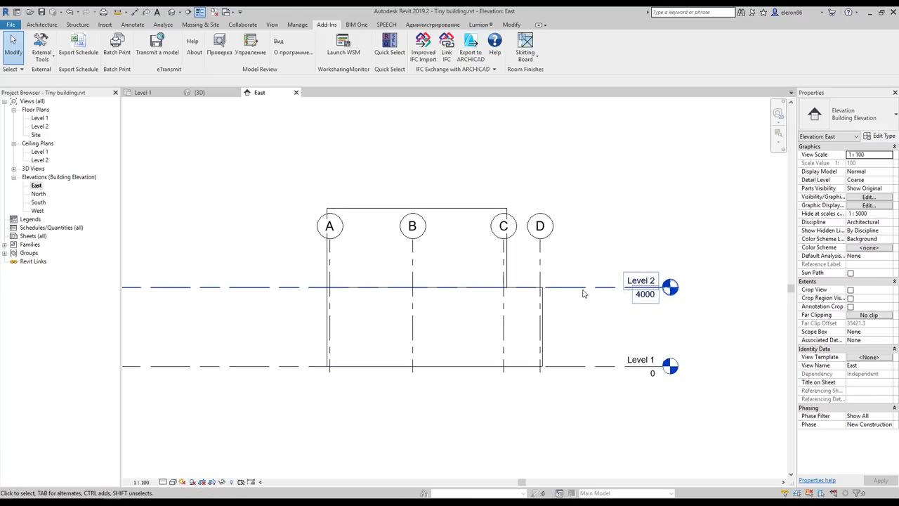
pyautogui.click(583, 291)
pyautogui.click(188, 59)
pyautogui.click(552, 421)
pyautogui.click(550, 344)
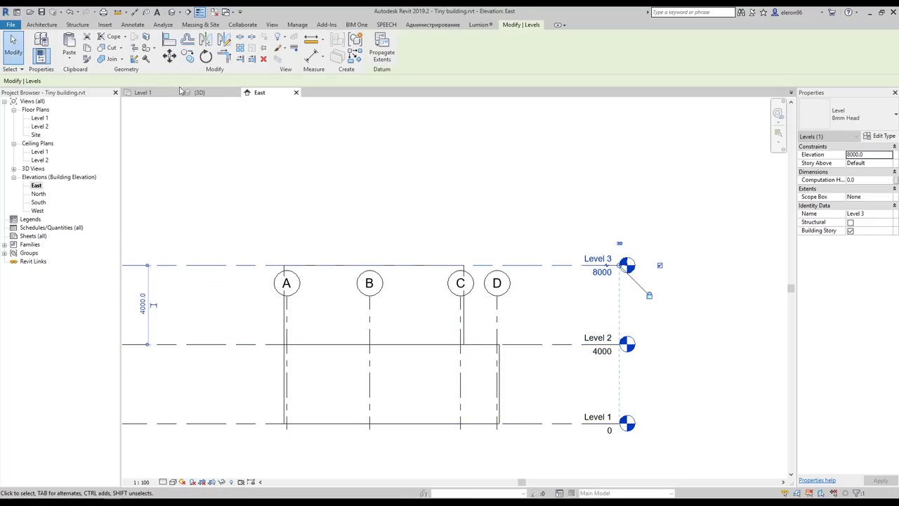
# Make multiple copies of Level 3 upward at 4000 spacing to add levels at 12000, 16000 and 20000
pyautogui.click(187, 56)
pyautogui.click(132, 83)
pyautogui.click(554, 344)
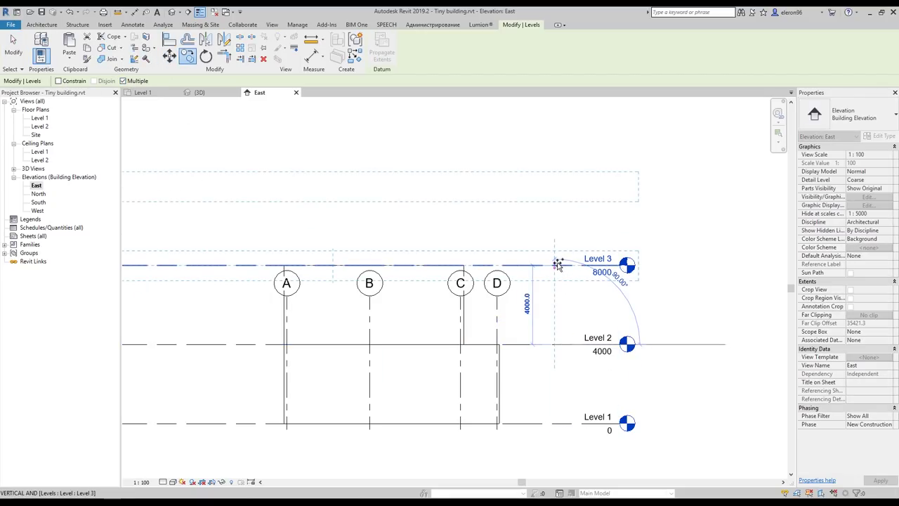
pyautogui.click(556, 264)
pyautogui.click(557, 185)
pyautogui.moveTo(557, 185); pyautogui.dragTo(552, 251, button='middle')
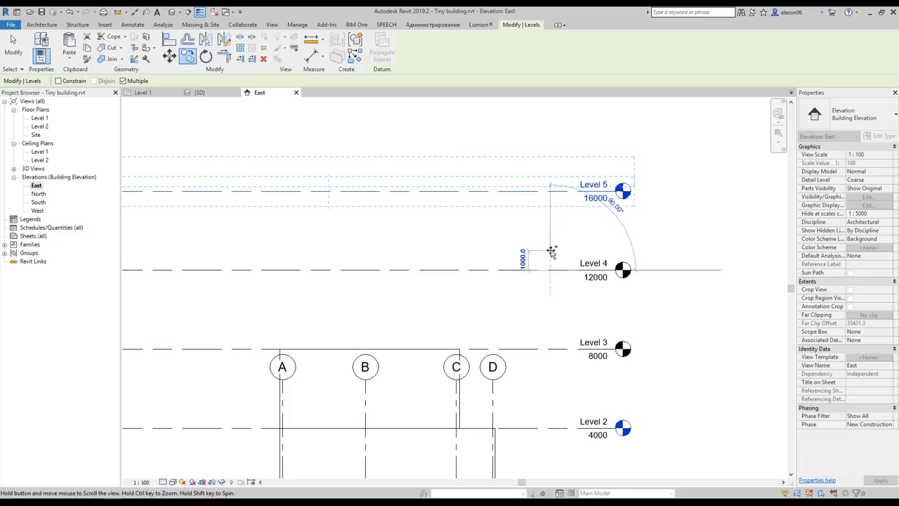
pyautogui.click(550, 191)
pyautogui.press('Escape')
pyautogui.press('Escape')
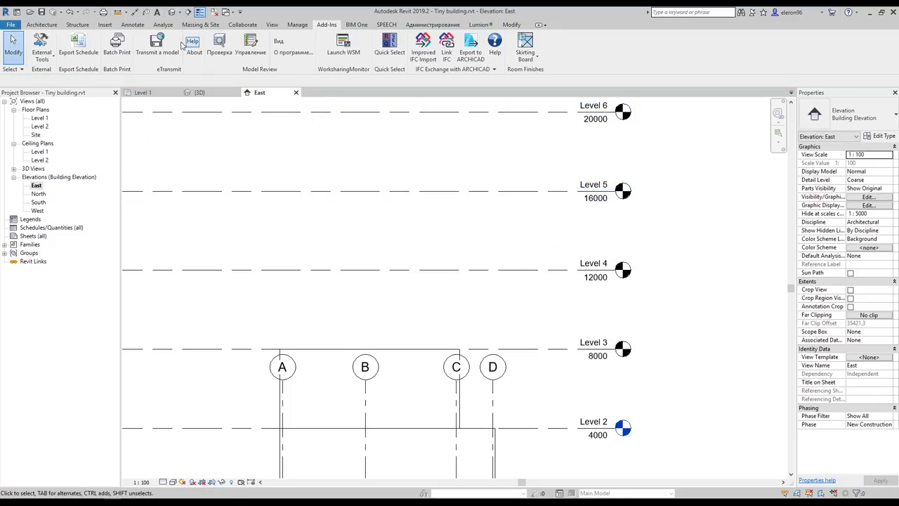
# In the 3D view, try constraining the upper-storey walls' top to Level 3 with the 4000 top offset kept, and undo it
pyautogui.click(199, 92)
pyautogui.keyDown('shift'); pyautogui.moveTo(448, 207); pyautogui.dragTo(592, 217, button='middle'); pyautogui.keyUp('shift')
pyautogui.moveTo(577, 217); pyautogui.dragTo(472, 233)
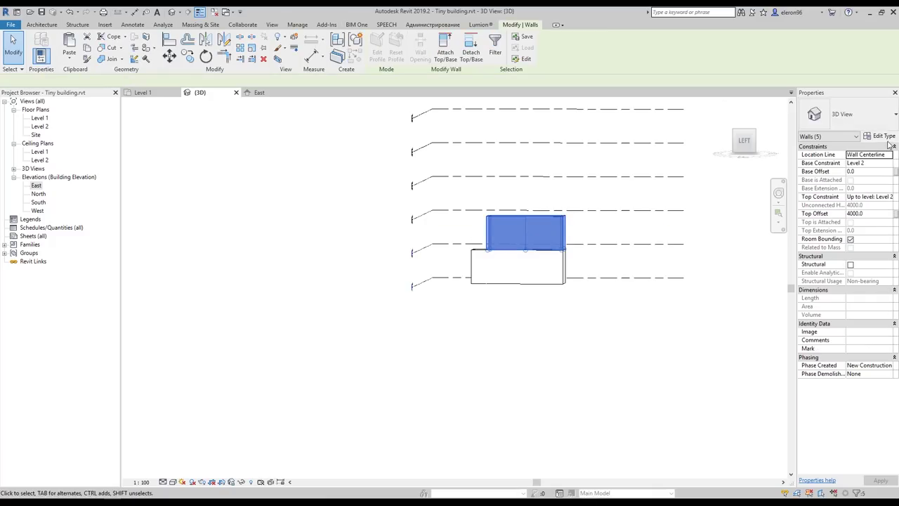
pyautogui.click(889, 200)
pyautogui.click(857, 225)
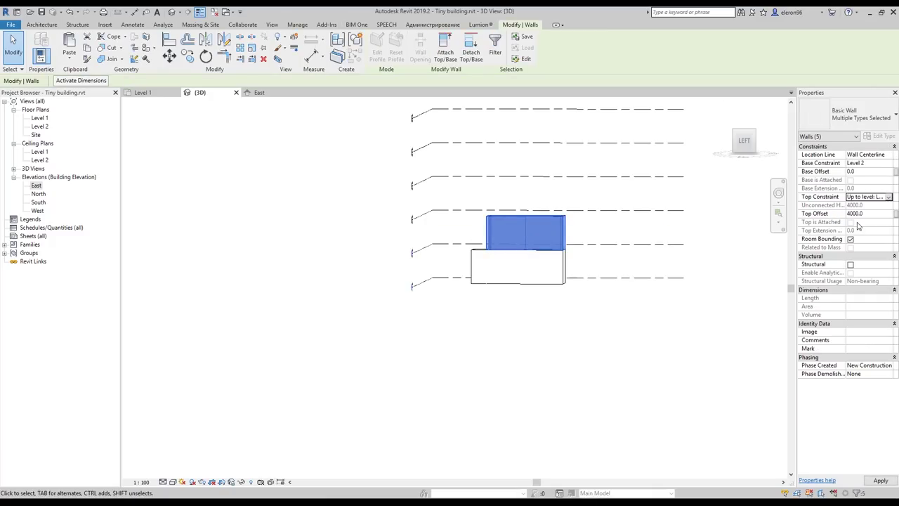
pyautogui.click(890, 197)
pyautogui.click(858, 223)
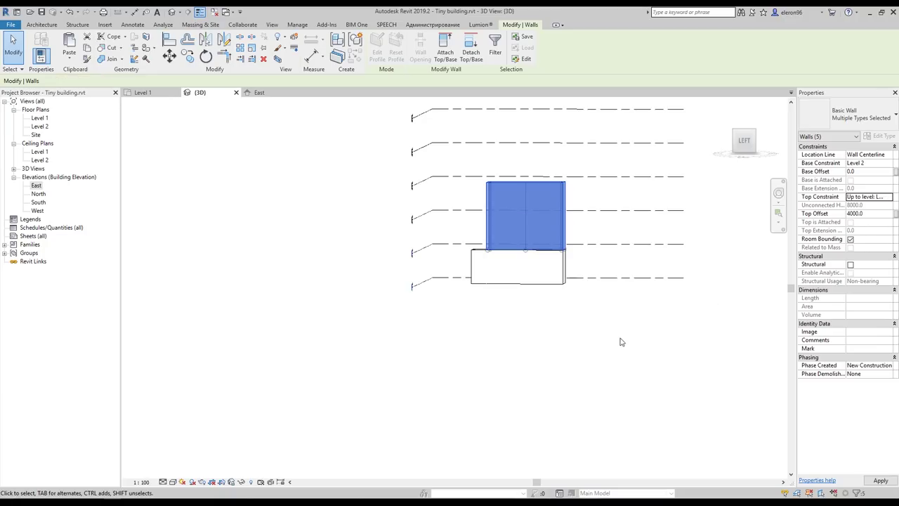
pyautogui.click(622, 312)
pyautogui.hotkey('ctrl', 'z')
# Set the upper-storey outer walls' top constraint to Up to level: Level 3 with a top offset of 0
pyautogui.moveTo(594, 220); pyautogui.dragTo(453, 231)
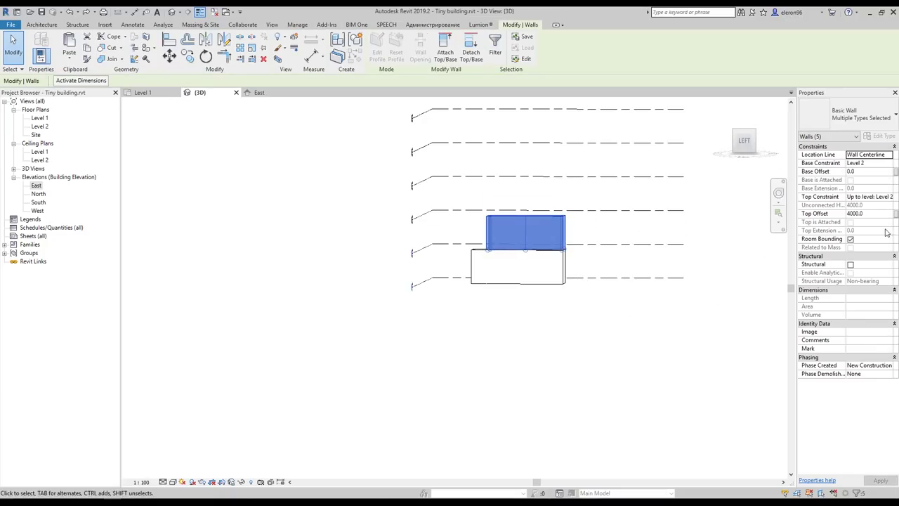
pyautogui.click(889, 197)
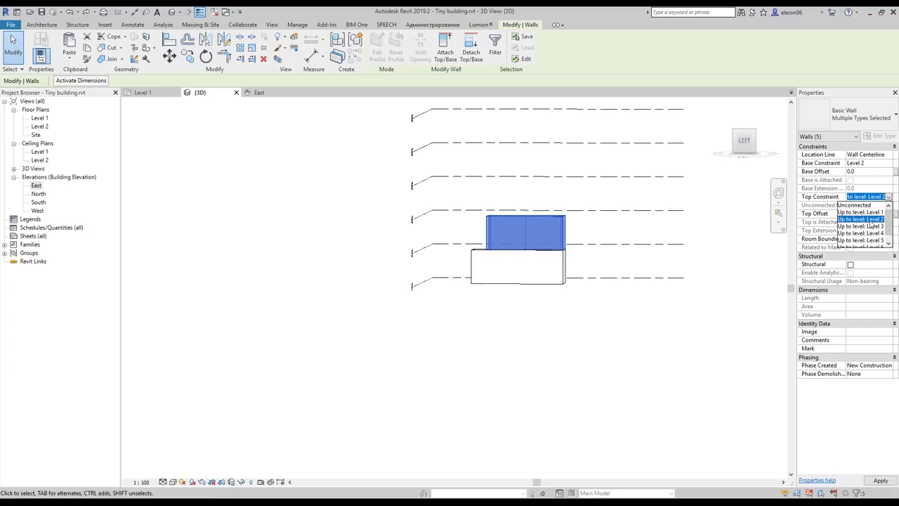
pyautogui.click(871, 220)
pyautogui.keyDown('shift'); pyautogui.moveTo(734, 220); pyautogui.dragTo(684, 236, button='middle'); pyautogui.keyUp('shift')
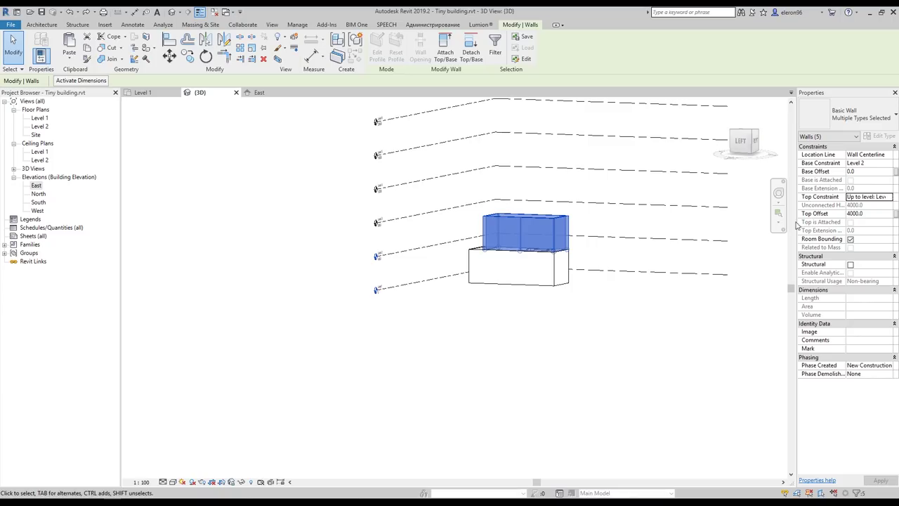
pyautogui.click(888, 199)
pyautogui.click(878, 220)
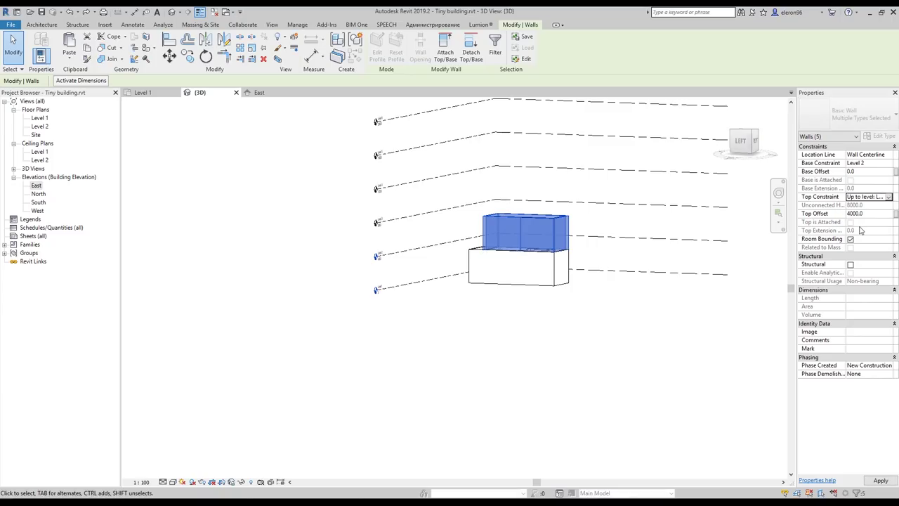
pyautogui.click(880, 215)
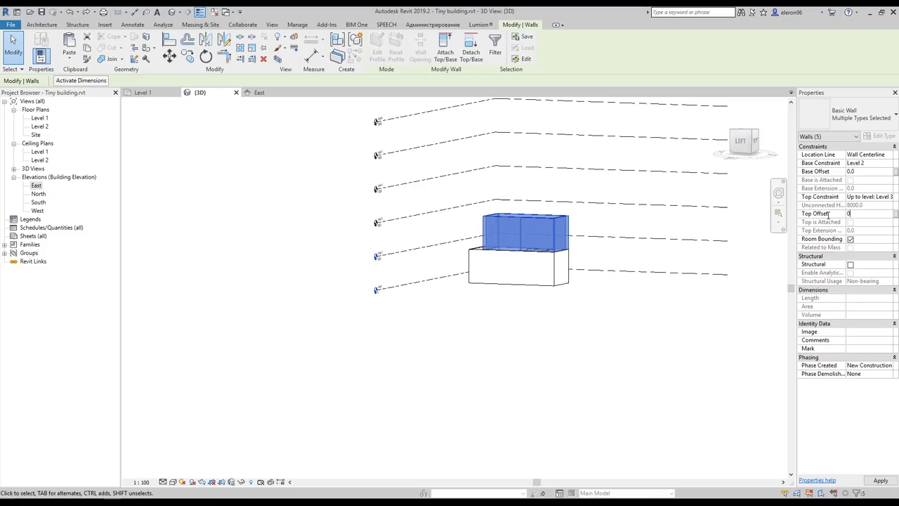
pyautogui.click(590, 331)
pyautogui.keyDown('shift'); pyautogui.moveTo(651, 305); pyautogui.dragTo(518, 270, button='middle'); pyautogui.keyUp('shift')
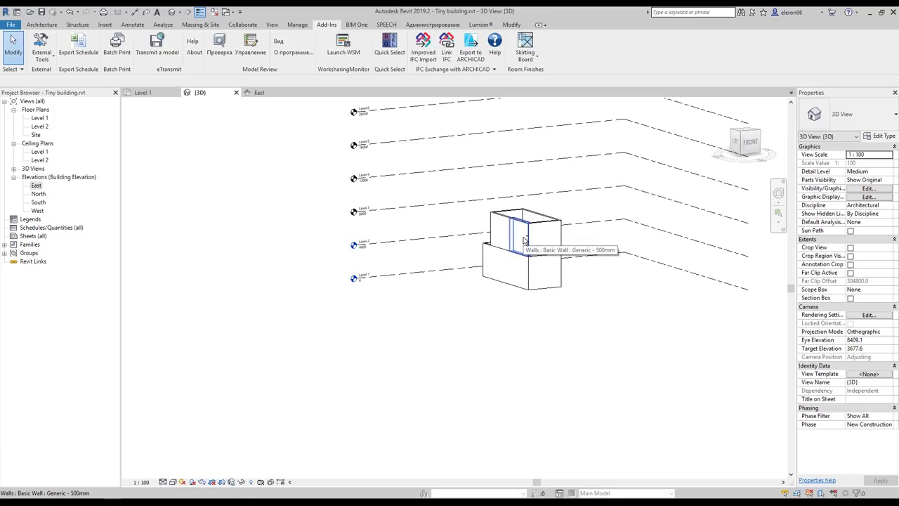
# Return to the Level 1 floor plan and compare the basement with the upper-floor plans beside it
pyautogui.click(141, 92)
pyautogui.scroll(-3, 323, 214)
pyautogui.scroll(4, 343, 214)
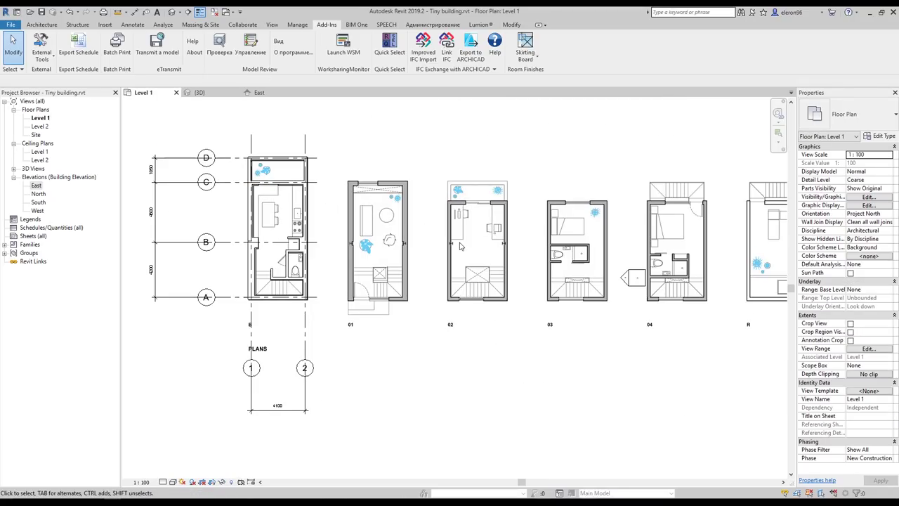
# Create a new floor plan view for Level 3
pyautogui.scroll(-2, 492, 244)
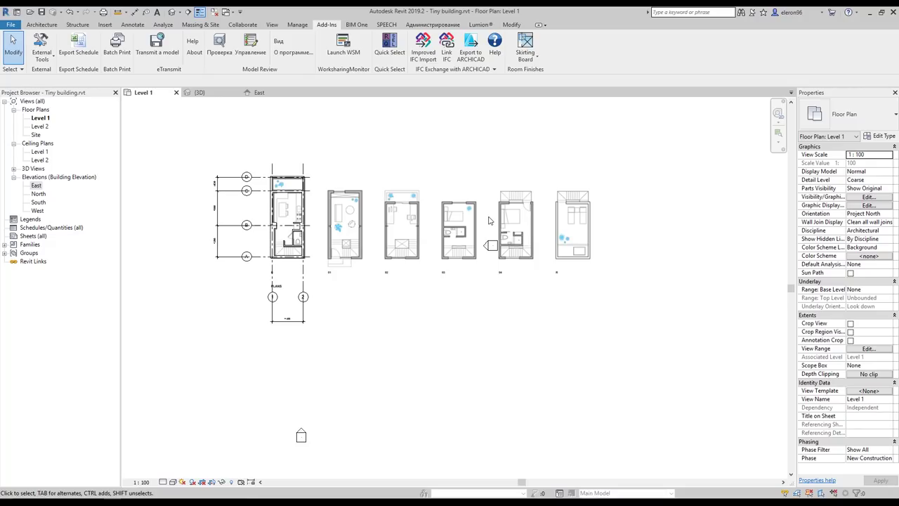
pyautogui.scroll(5, 490, 220)
pyautogui.scroll(-6, 492, 266)
pyautogui.scroll(3, 530, 318)
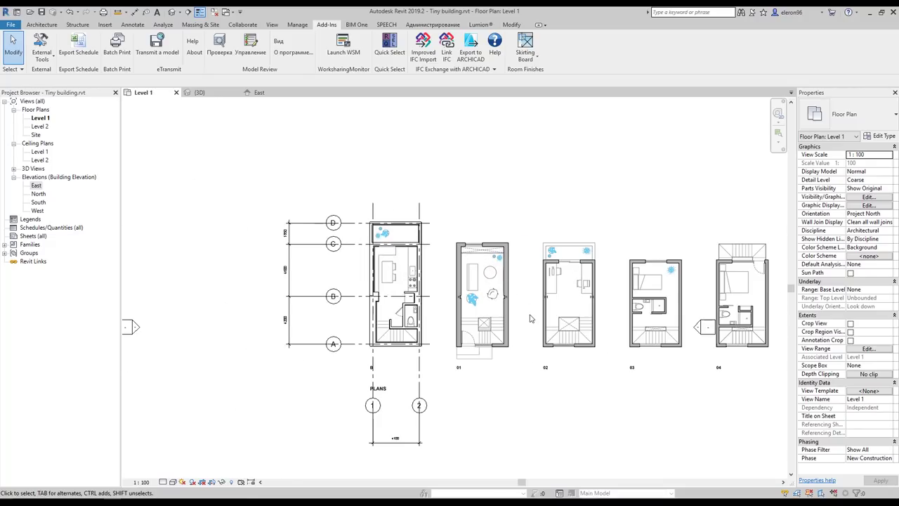
pyautogui.scroll(2, 530, 318)
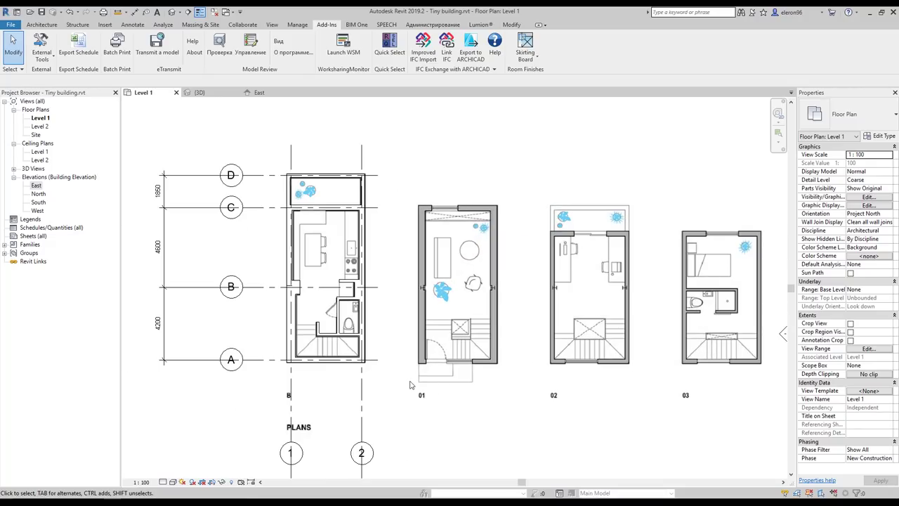
pyautogui.click(40, 126)
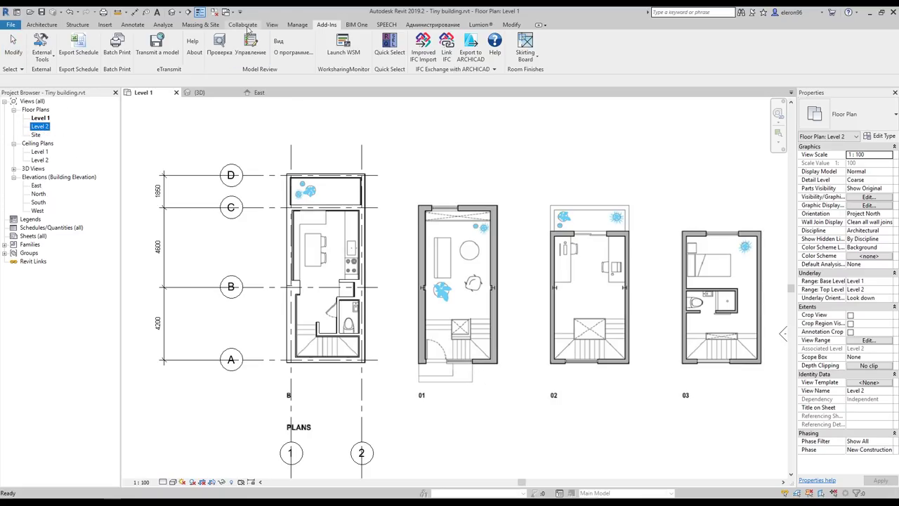
pyautogui.click(272, 25)
pyautogui.click(293, 56)
pyautogui.click(365, 55)
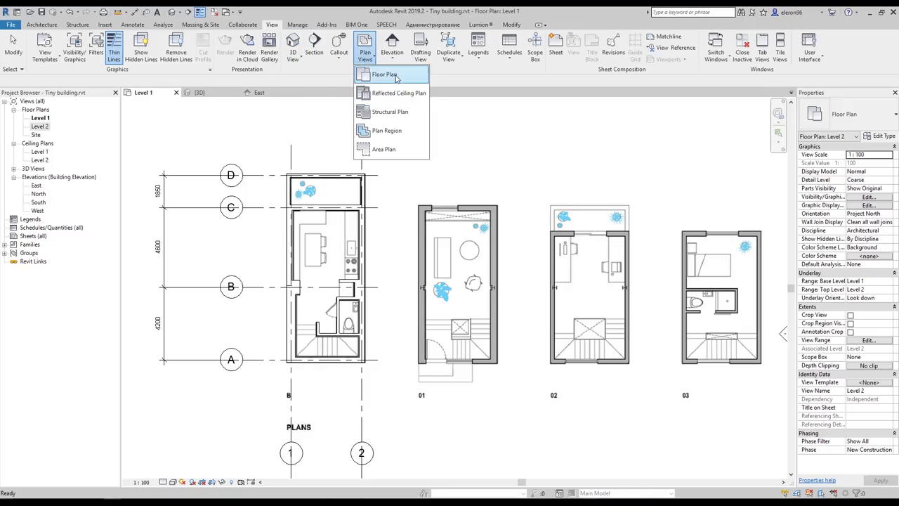
pyautogui.click(385, 74)
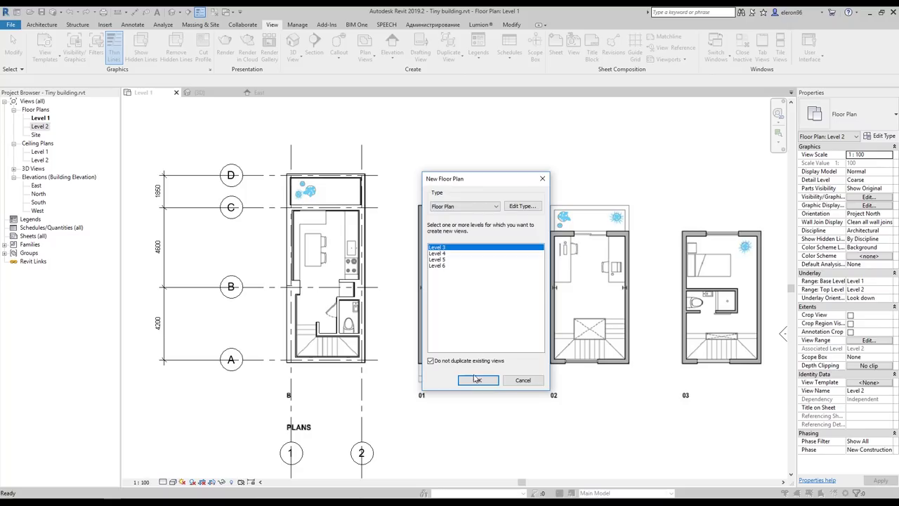
pyautogui.click(478, 380)
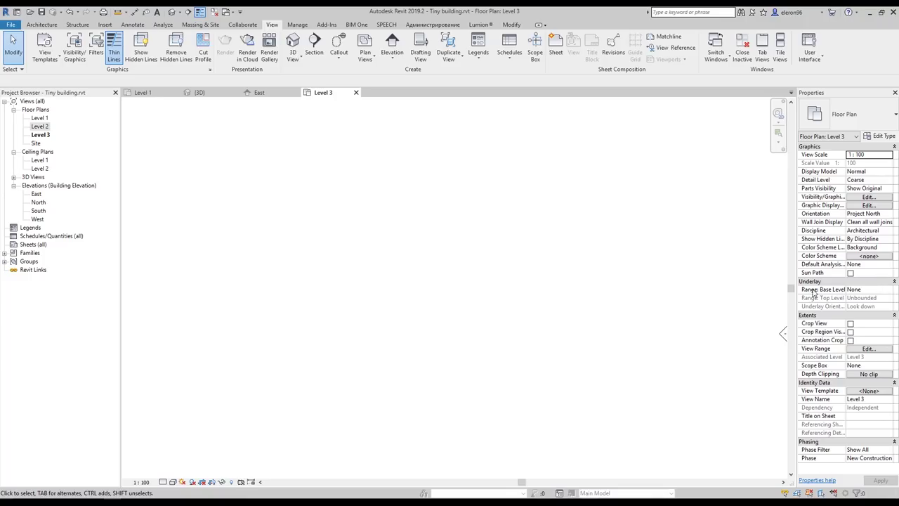
# Set the Level 3 plan's underlay base level to Level 2
pyautogui.click(889, 290)
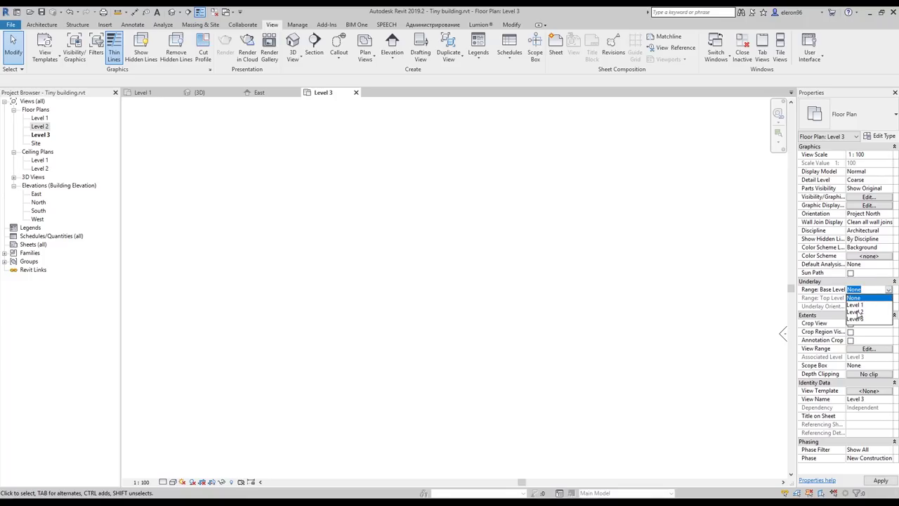
pyautogui.click(858, 311)
pyautogui.moveTo(324, 264); pyautogui.dragTo(393, 280, button='middle')
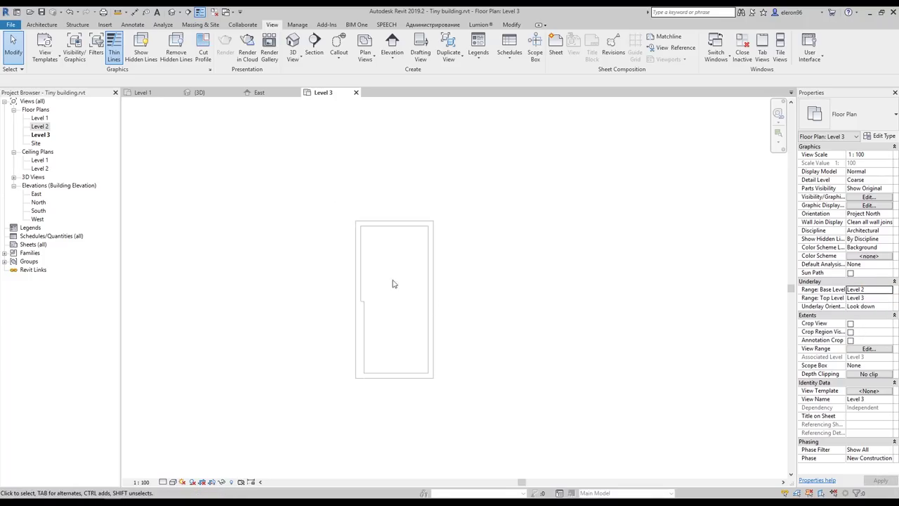
# Try placing a new instance of the plans image ISA_Tiny_Tower_Diagrams_5 (1).jpg in the Level 3 plan, and delete it
pyautogui.click(302, 26)
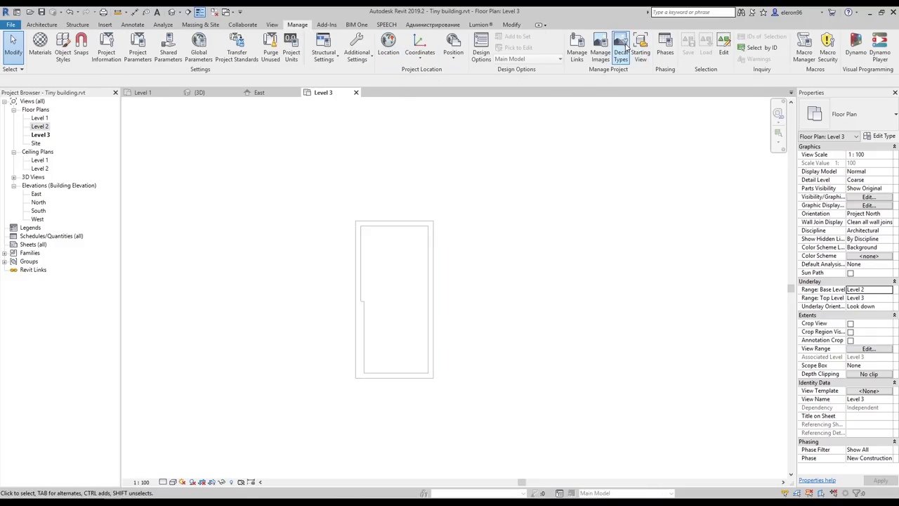
pyautogui.click(600, 48)
pyautogui.click(372, 172)
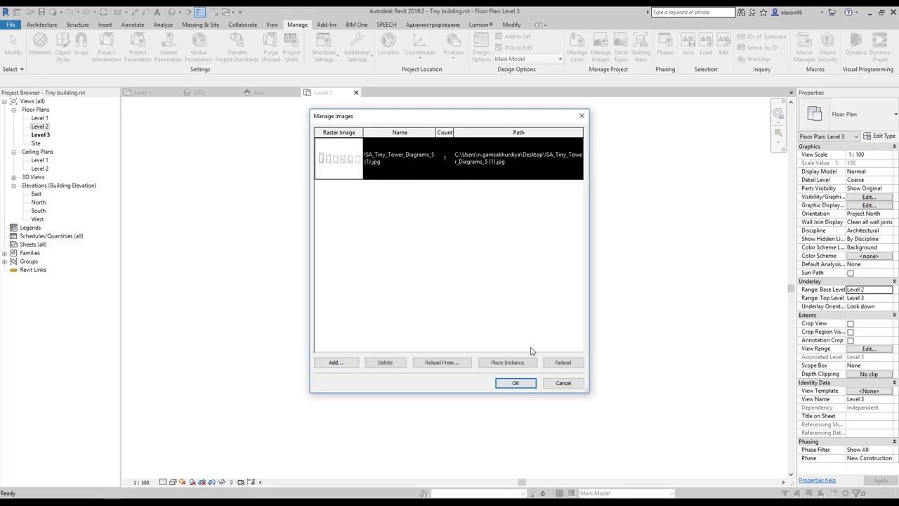
pyautogui.click(506, 363)
pyautogui.click(510, 297)
pyautogui.scroll(-3, 559, 277)
pyautogui.scroll(6, 558, 277)
pyautogui.press('Escape')
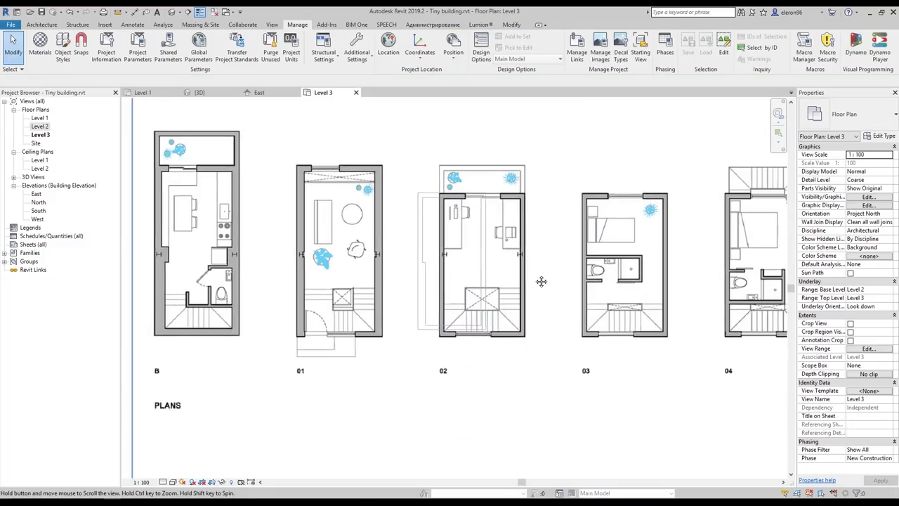
pyautogui.click(520, 220)
pyautogui.scroll(4, 520, 238)
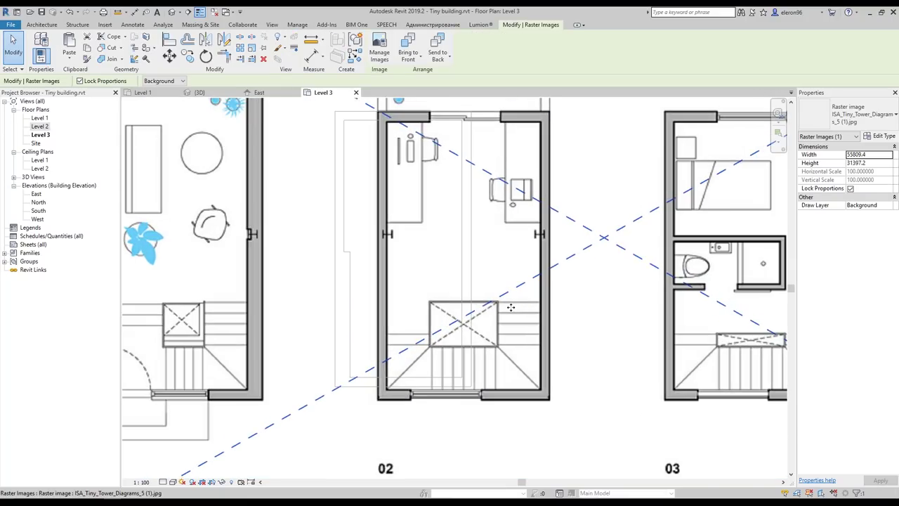
pyautogui.moveTo(538, 370); pyautogui.dragTo(534, 328)
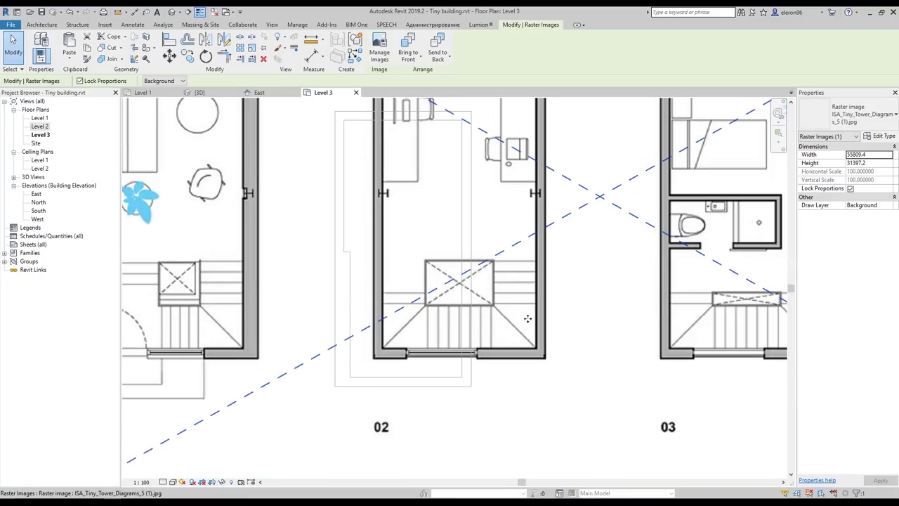
pyautogui.press('Delete')
# Copy the scaled plans image from the Level 1 floor plan to the clipboard
pyautogui.click(257, 92)
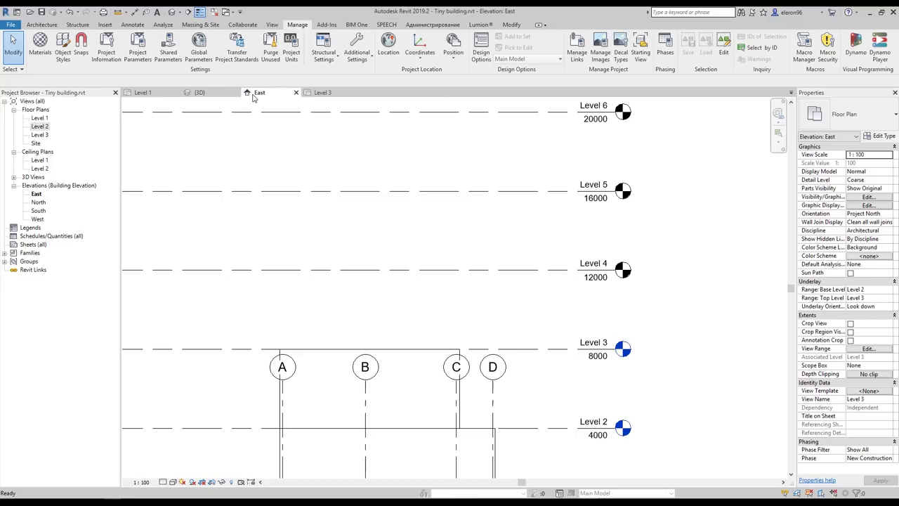
pyautogui.click(190, 93)
pyautogui.click(156, 96)
pyautogui.scroll(-4, 367, 233)
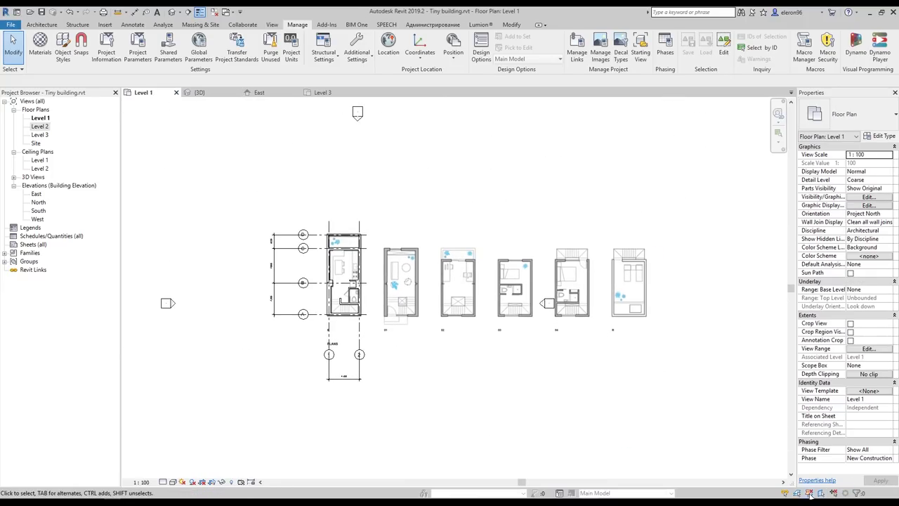
pyautogui.click(532, 214)
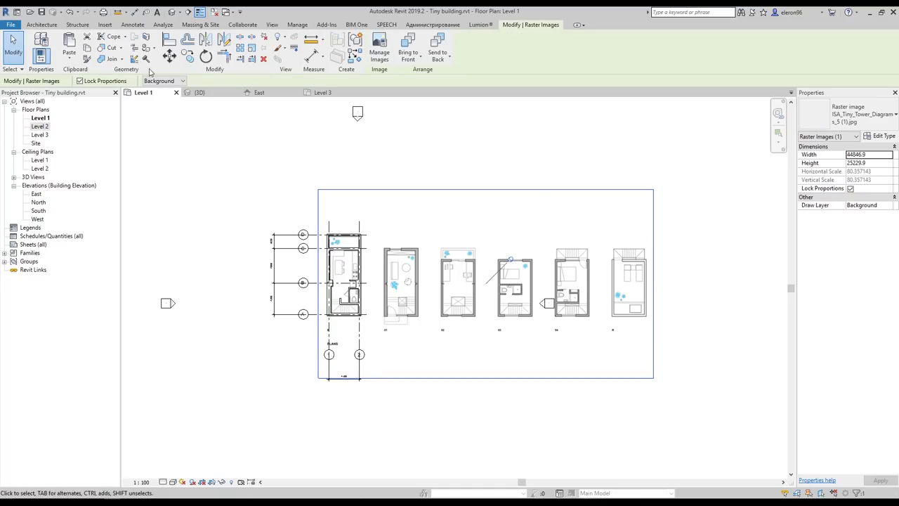
pyautogui.click(87, 48)
# Paste the copied plans image into the Level 3 floor plan, aligned to the same place
pyautogui.click(69, 55)
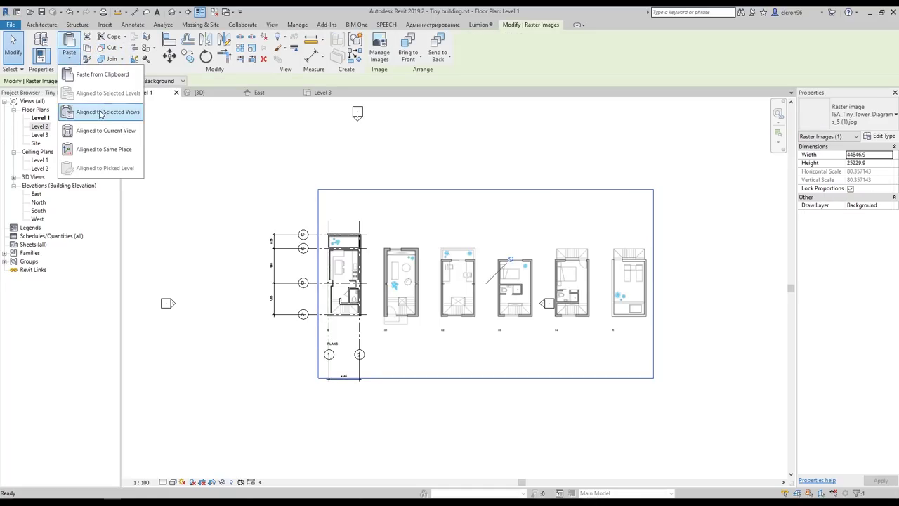
pyautogui.click(323, 95)
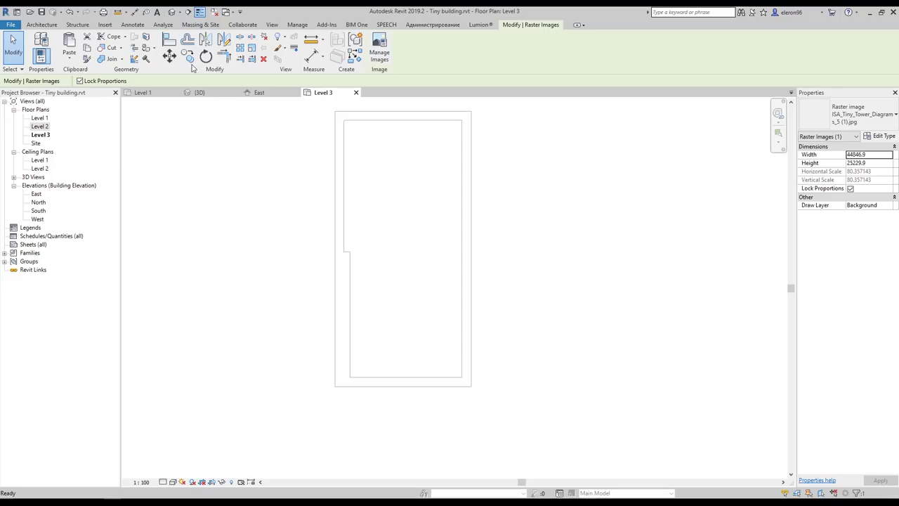
pyautogui.click(63, 57)
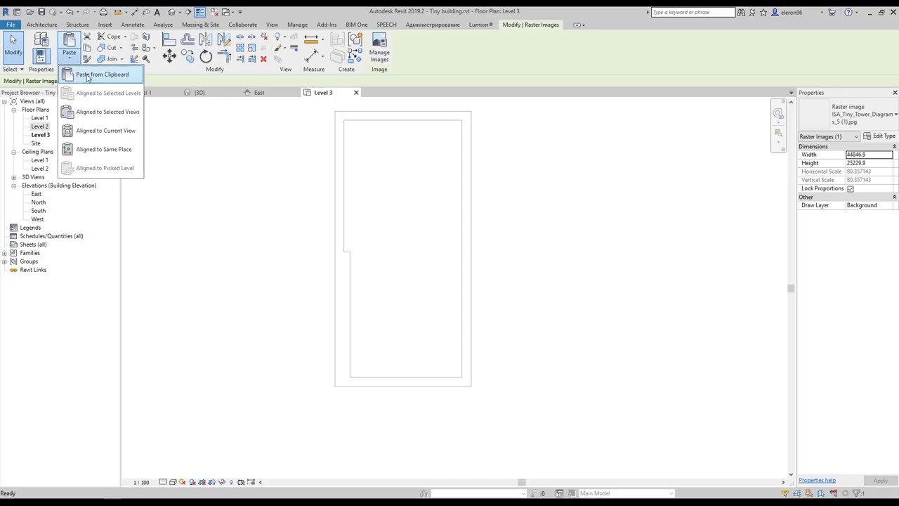
pyautogui.click(123, 149)
pyautogui.scroll(-5, 467, 273)
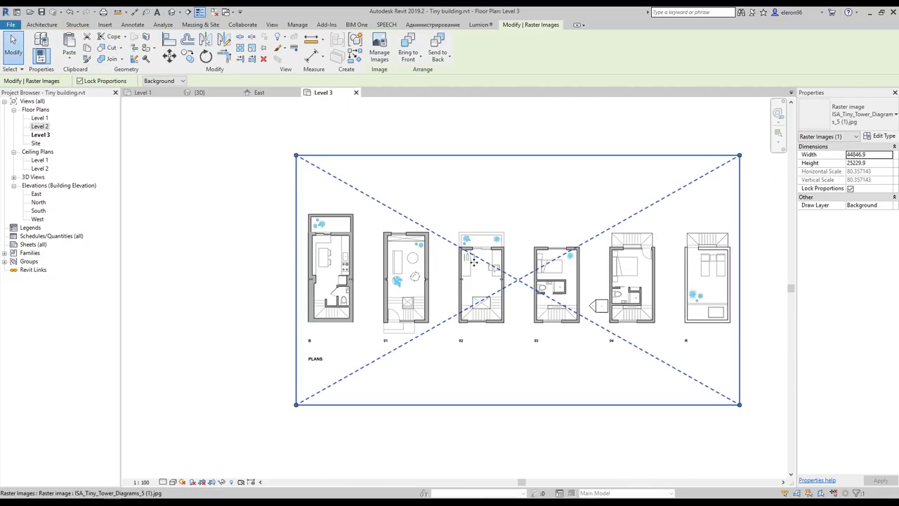
pyautogui.click(549, 464)
# Move the plans image horizontally so that plan 02 lies over the underlay outline of the outer walls
pyautogui.scroll(2, 473, 302)
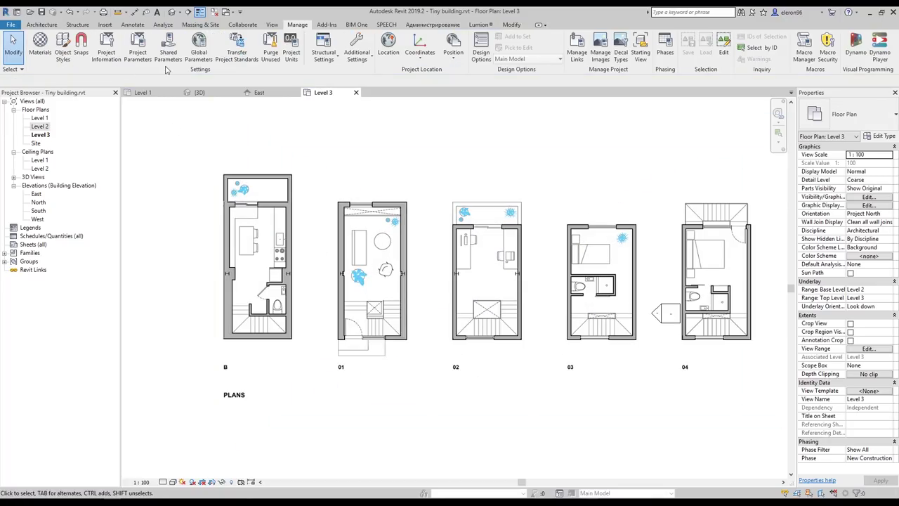
pyautogui.click(465, 267)
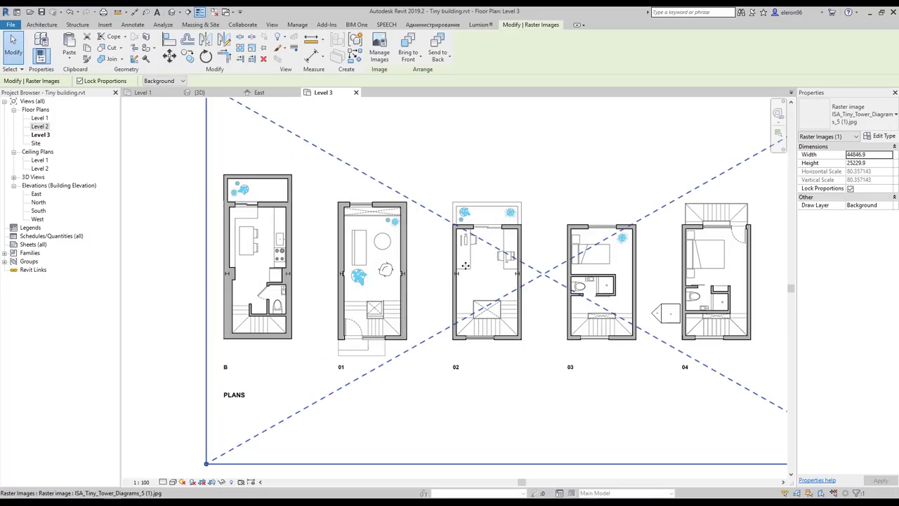
pyautogui.click(170, 57)
pyautogui.scroll(5, 487, 186)
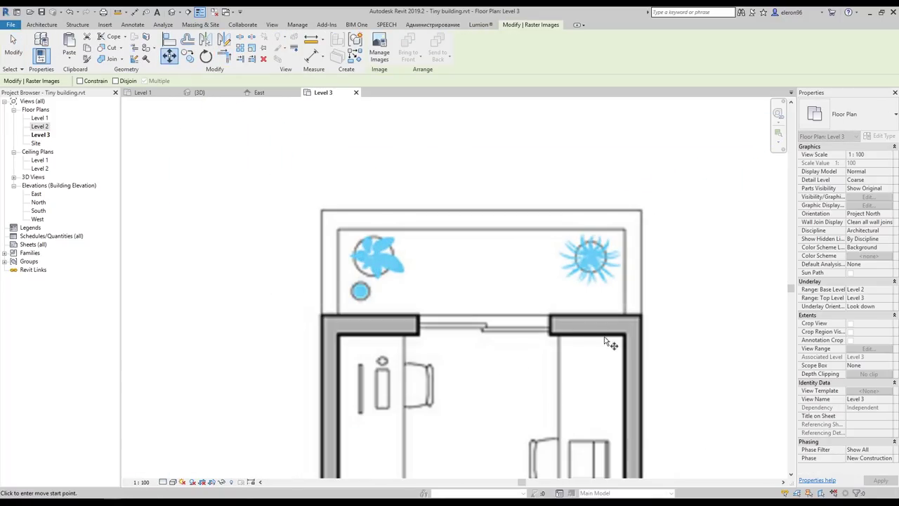
pyautogui.click(642, 315)
pyautogui.scroll(-3, 642, 315)
pyautogui.moveTo(385, 319); pyautogui.dragTo(723, 299, button='middle')
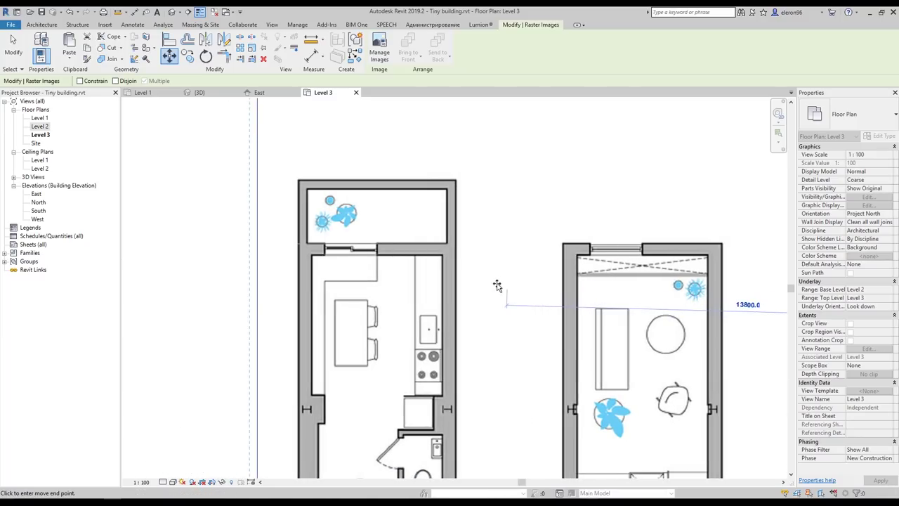
pyautogui.click(456, 295)
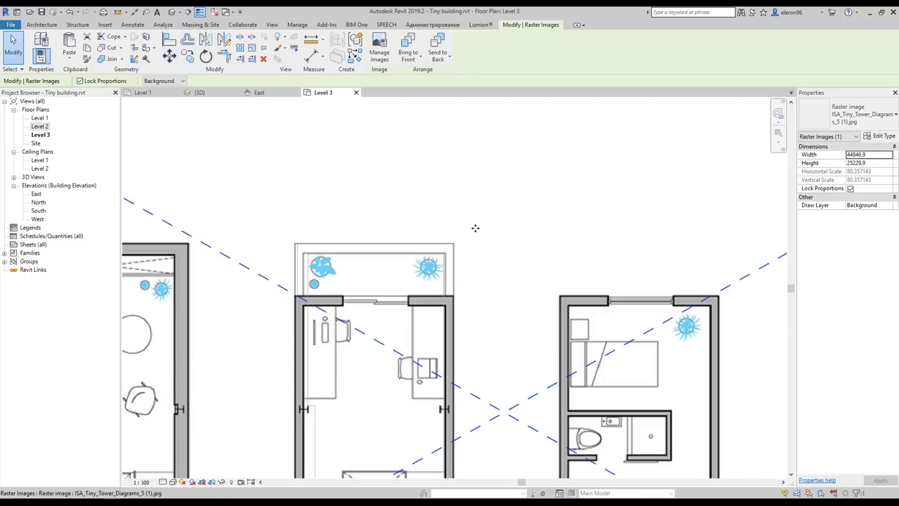
# Check plan 02 against the underlay walls, turn off selection of pinned elements, and leave the plans image deselected
pyautogui.scroll(-2, 482, 246)
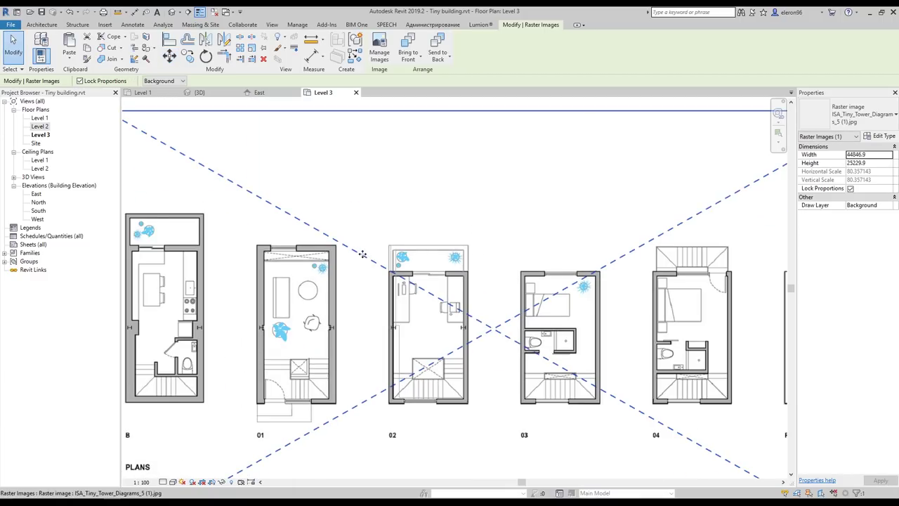
pyautogui.scroll(3, 362, 254)
pyautogui.moveTo(483, 285); pyautogui.dragTo(409, 212, button='middle')
pyautogui.scroll(-3, 409, 216)
pyautogui.press('Escape')
pyautogui.click(807, 494)
pyautogui.scroll(-2, 459, 309)
pyautogui.click(704, 222)
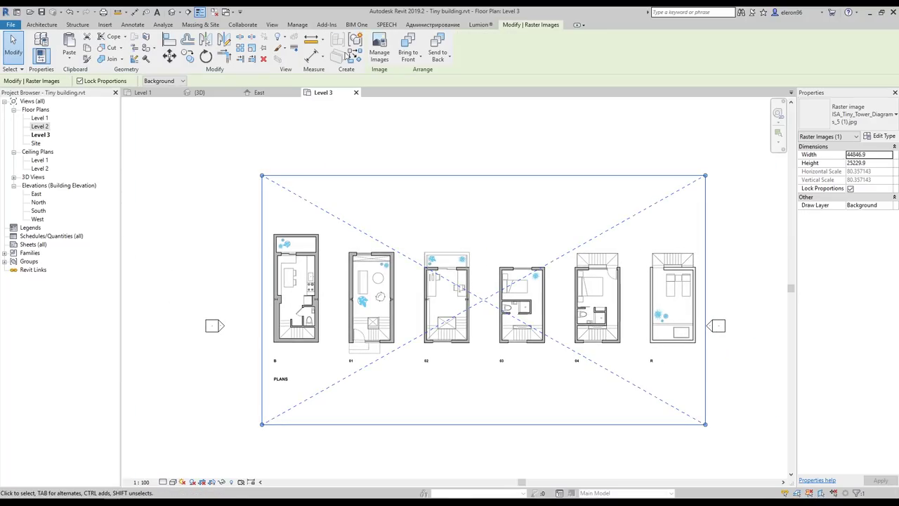
pyautogui.click(337, 171)
# Begin a Generic - 150mm wall on plan 02 with the location line set to Finish Face: Exterior
pyautogui.scroll(3, 443, 246)
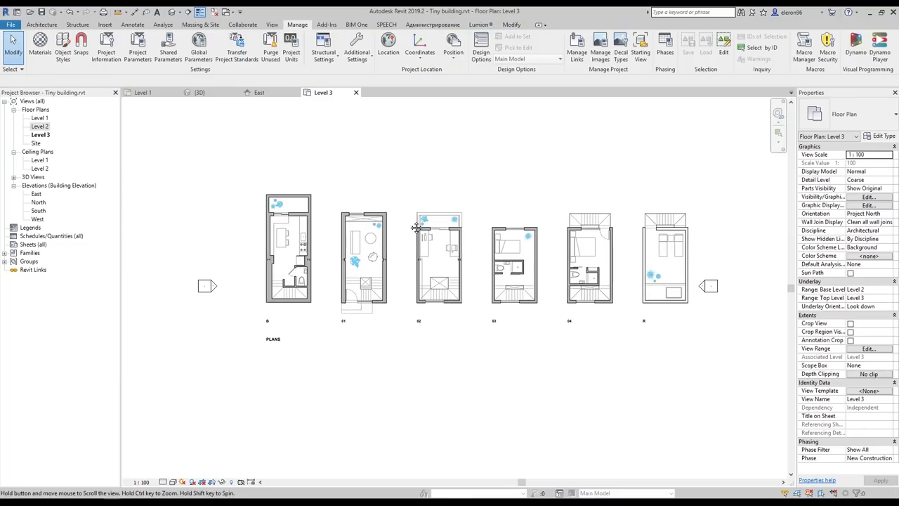
pyautogui.scroll(2, 444, 245)
pyautogui.scroll(-2, 517, 245)
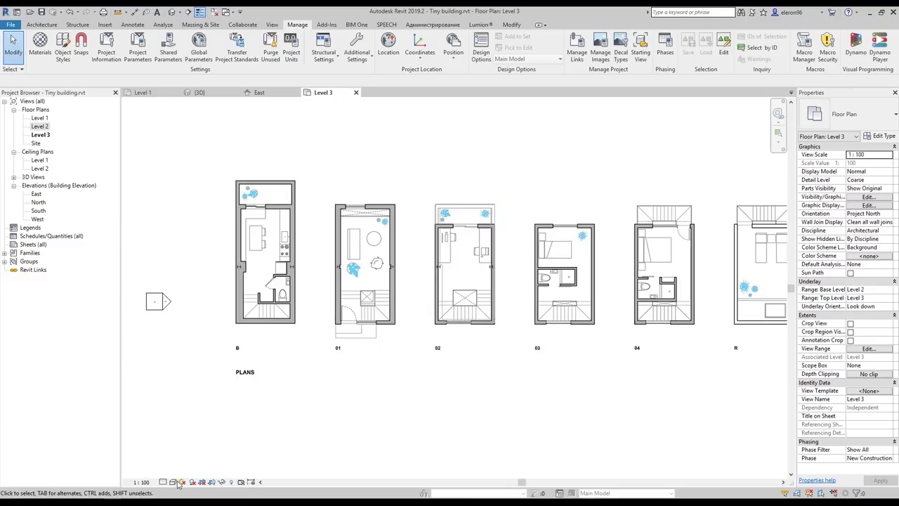
pyautogui.scroll(3, 445, 357)
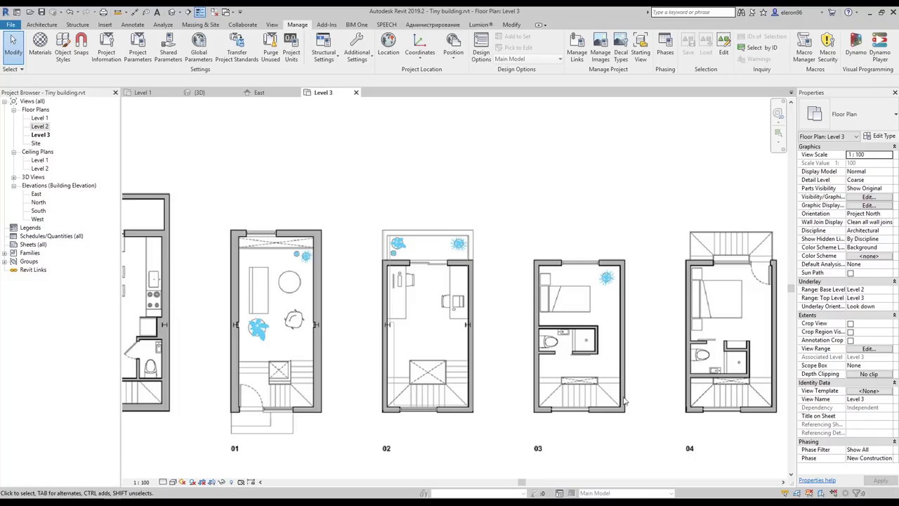
pyautogui.scroll(4, 411, 268)
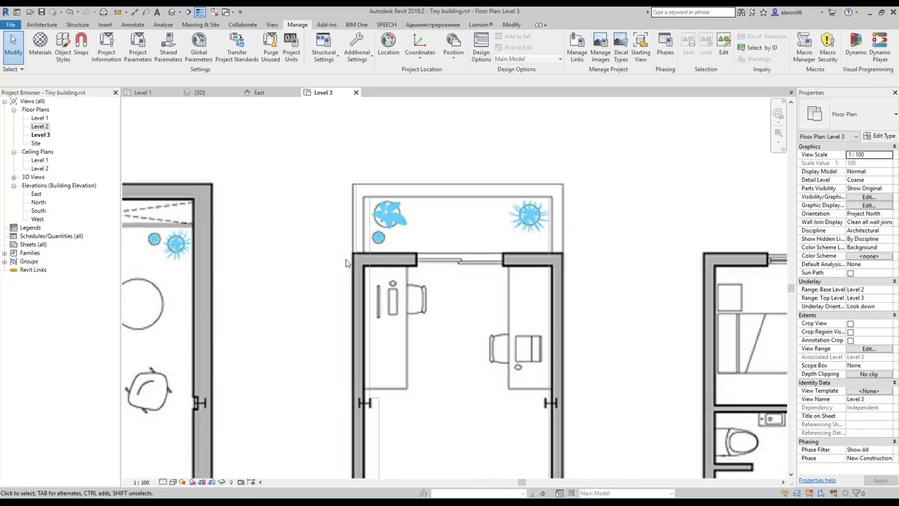
pyautogui.scroll(2, 363, 261)
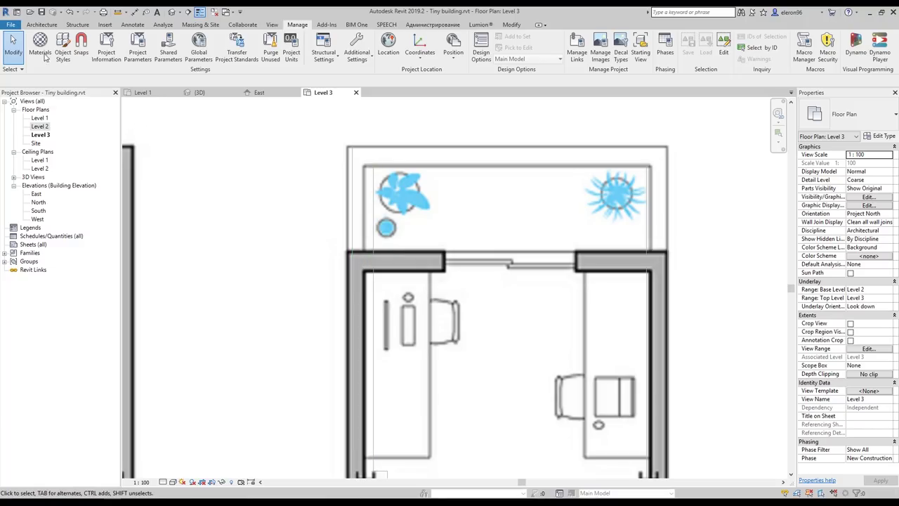
pyautogui.click(42, 24)
pyautogui.click(37, 46)
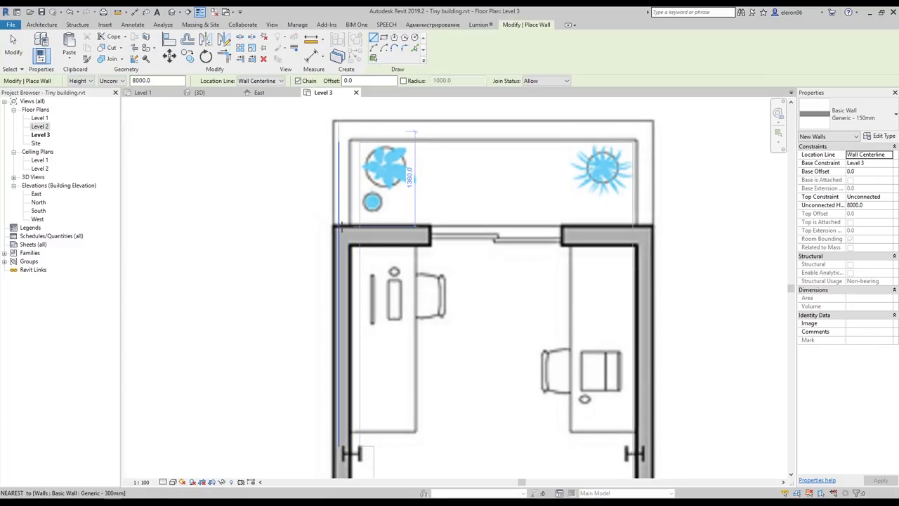
pyautogui.click(839, 114)
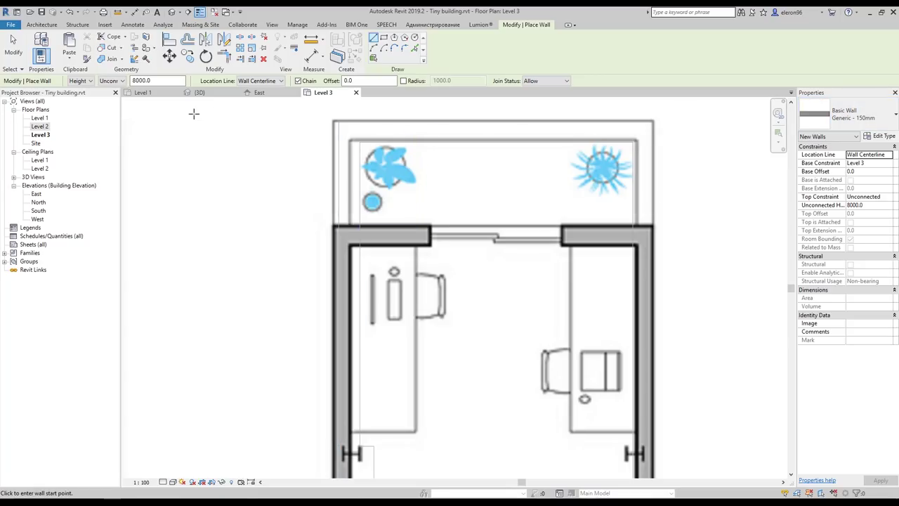
pyautogui.click(271, 82)
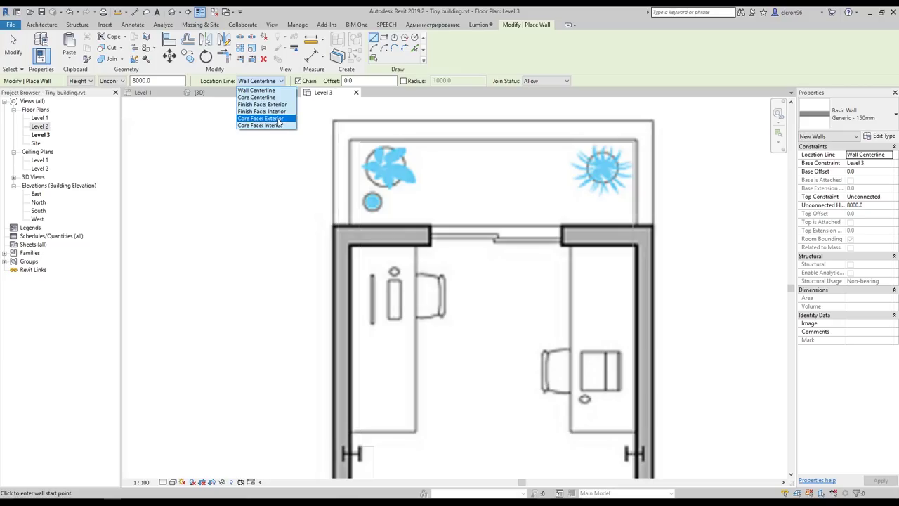
pyautogui.click(274, 104)
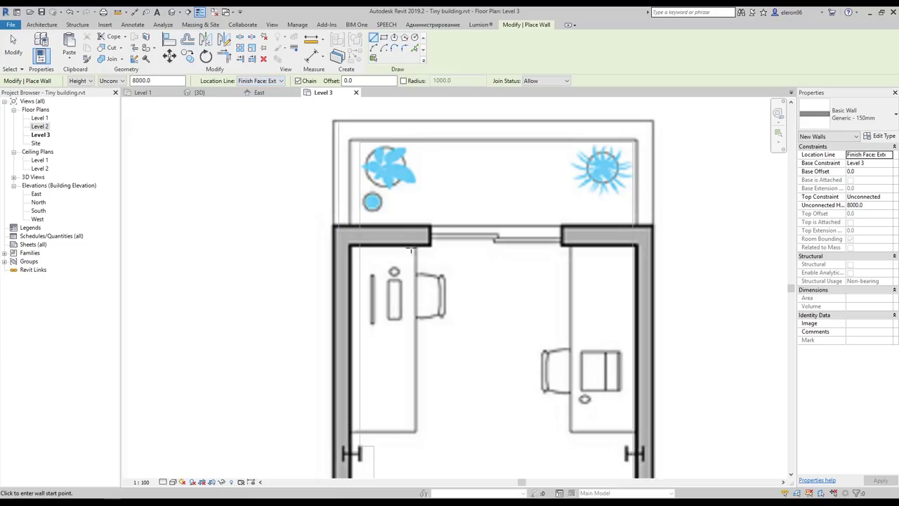
# Trace the outer walls of plan 02 as a closed chain of four walls, about 4500 by 7700 mm
pyautogui.click(349, 225)
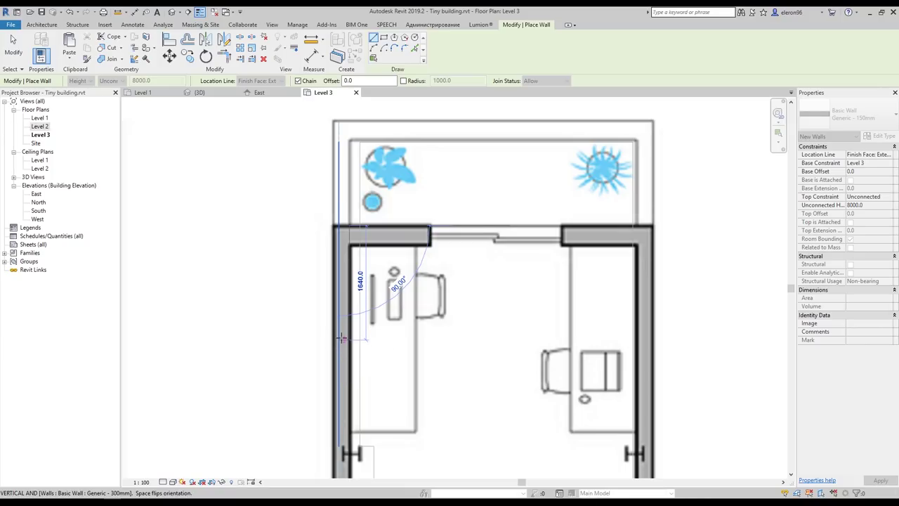
pyautogui.scroll(-6, 341, 337)
pyautogui.moveTo(410, 372); pyautogui.dragTo(405, 231, button='middle')
pyautogui.scroll(5, 376, 339)
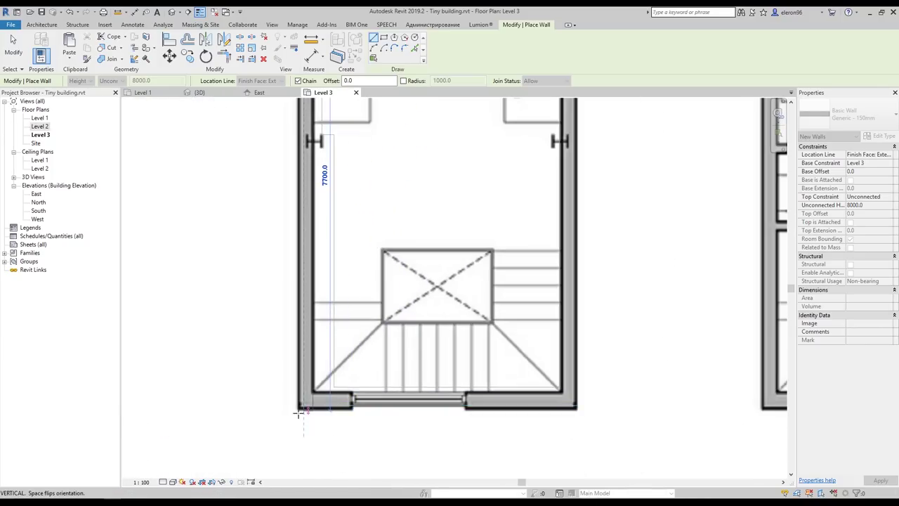
pyautogui.click(304, 405)
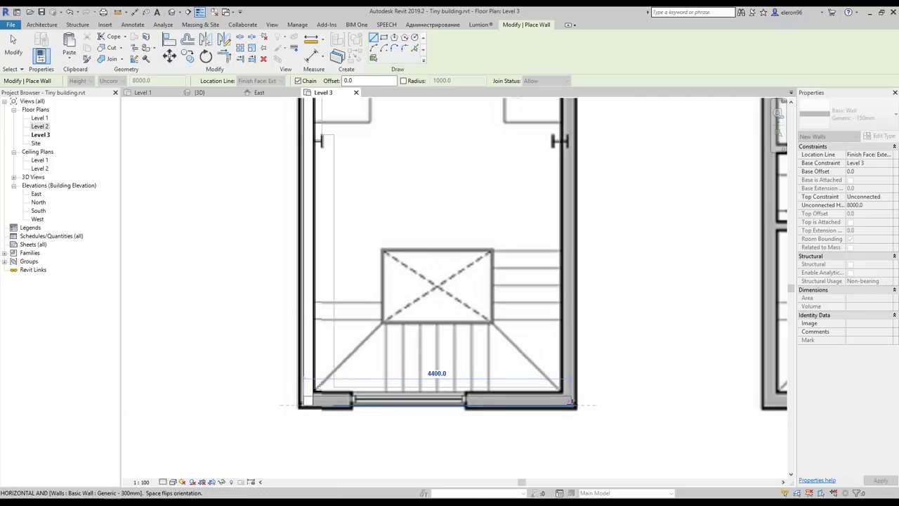
pyautogui.click(577, 405)
pyautogui.moveTo(577, 199); pyautogui.dragTo(595, 407, button='middle')
pyautogui.moveTo(594, 148); pyautogui.dragTo(592, 197, button='middle')
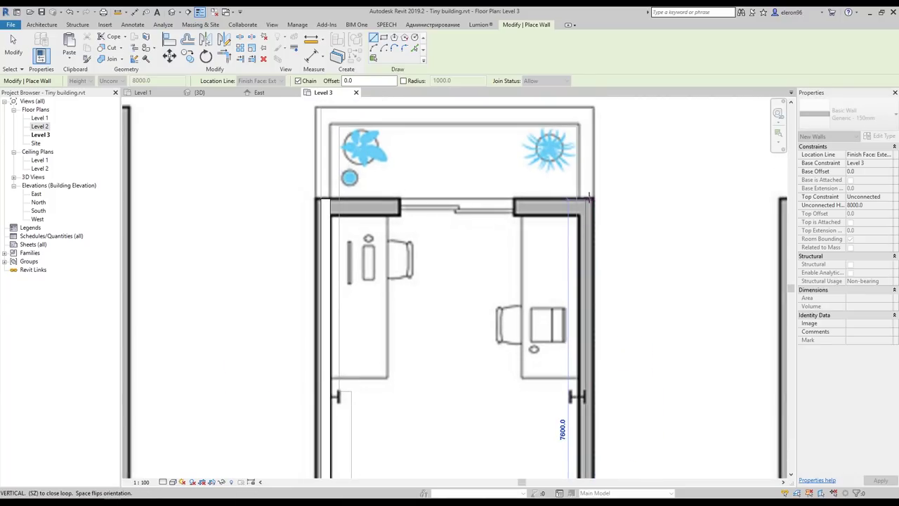
pyautogui.click(594, 198)
pyautogui.click(591, 200)
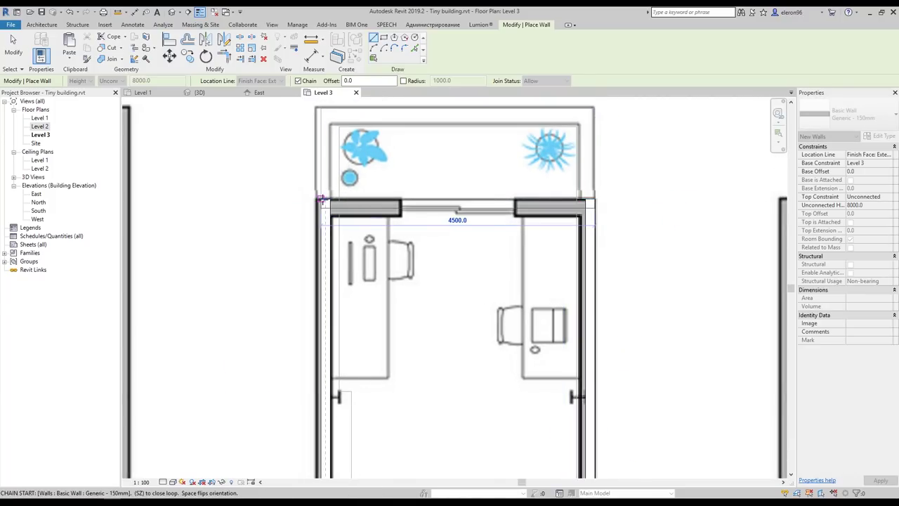
pyautogui.click(323, 200)
pyautogui.press('Escape')
pyautogui.press('Escape')
# Change the whole chain of new Level 3 walls to the Generic - 200mm type and open the 3D view
pyautogui.press('Tab')
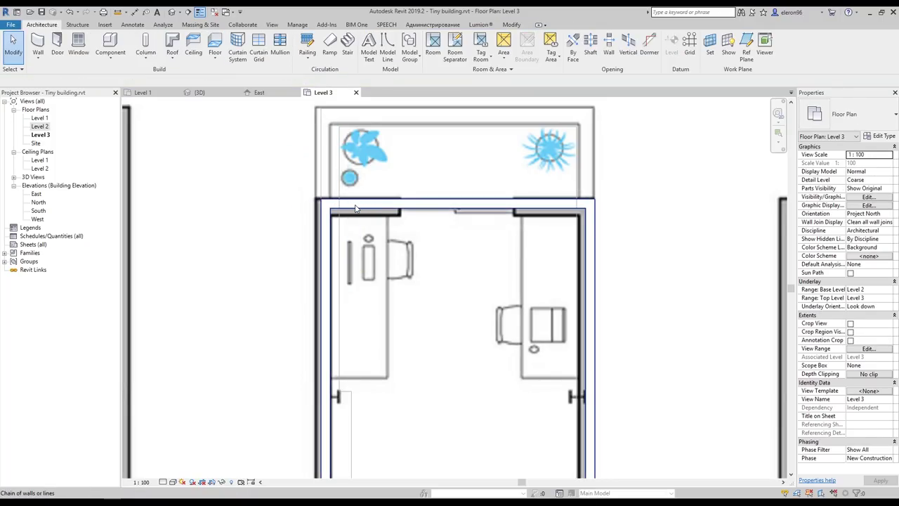
pyautogui.click(356, 208)
pyautogui.click(863, 130)
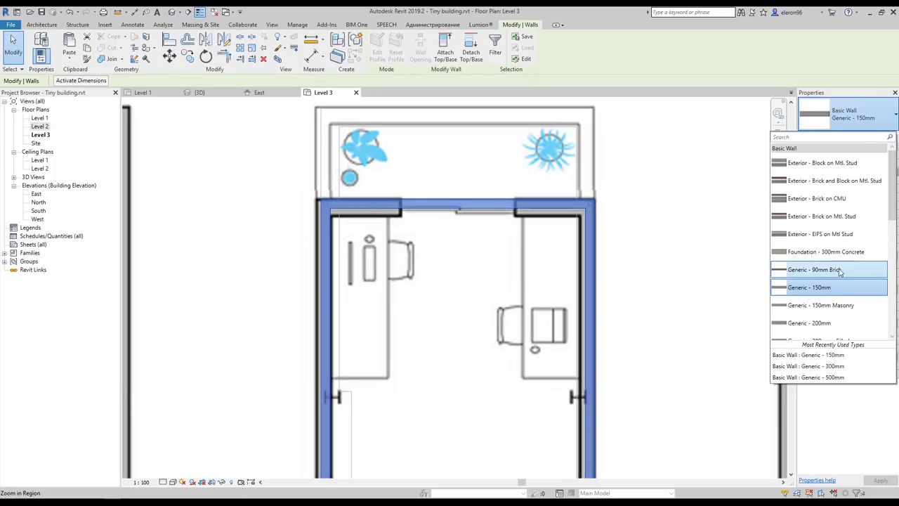
pyautogui.click(822, 322)
pyautogui.click(671, 235)
pyautogui.scroll(-4, 548, 148)
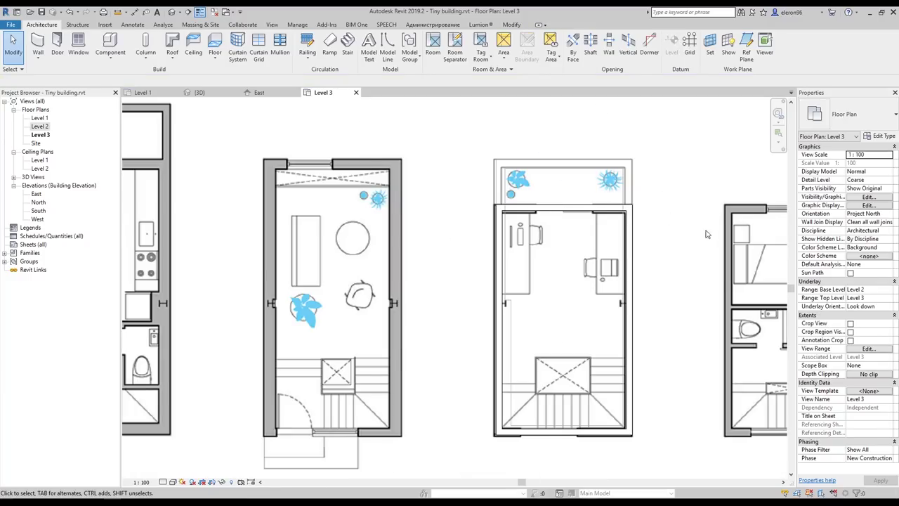
pyautogui.click(206, 94)
pyautogui.scroll(4, 532, 290)
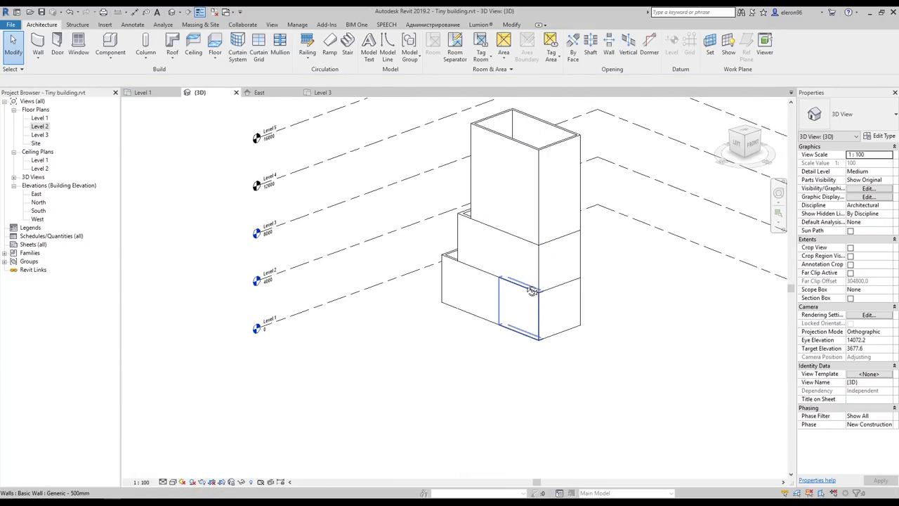
pyautogui.press('a')
pyautogui.press('l')
pyautogui.click(530, 283)
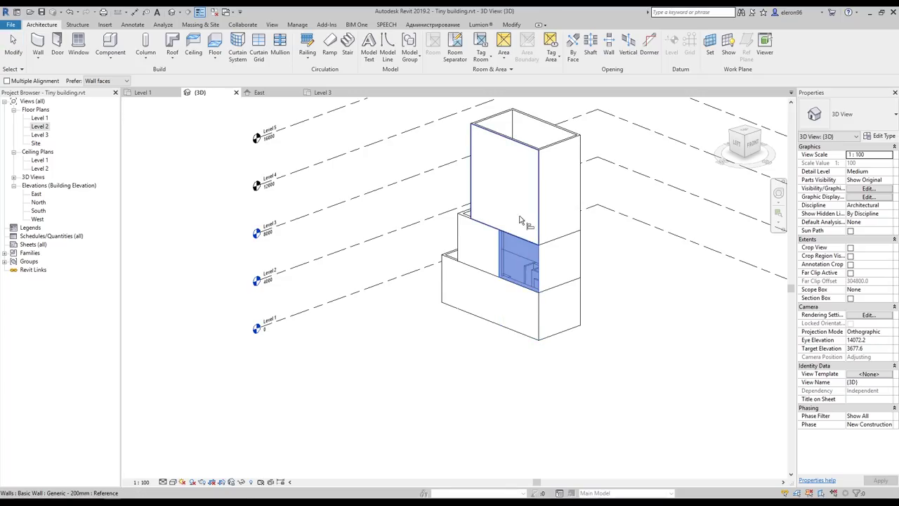
pyautogui.keyDown('shift'); pyautogui.moveTo(621, 273); pyautogui.dragTo(515, 281, button='middle'); pyautogui.keyUp('shift')
pyautogui.press('Escape')
pyautogui.press('Escape')
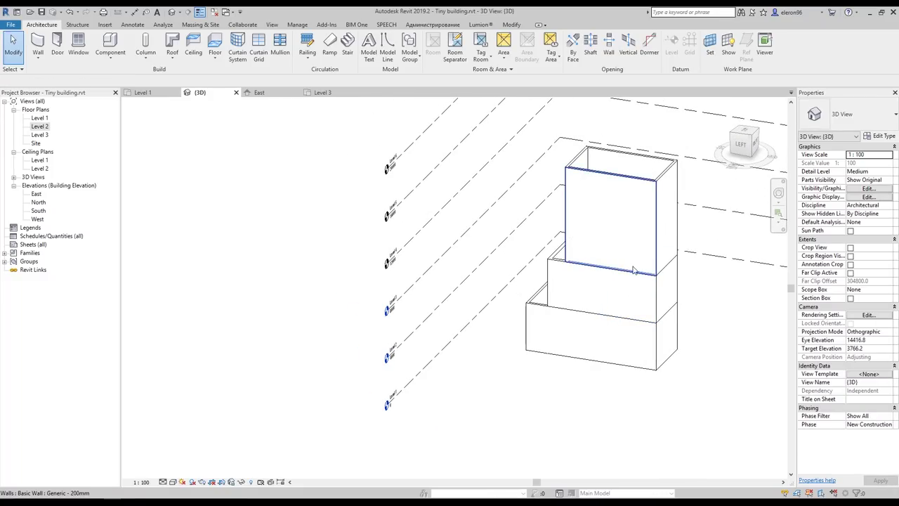
# Set the top constraint of the four Level 3 walls to Up to level: Level 4
pyautogui.keyDown('shift'); pyautogui.moveTo(641, 263); pyautogui.dragTo(475, 163, button='middle'); pyautogui.keyUp('shift')
pyautogui.moveTo(662, 219); pyautogui.dragTo(533, 215)
pyautogui.click(871, 197)
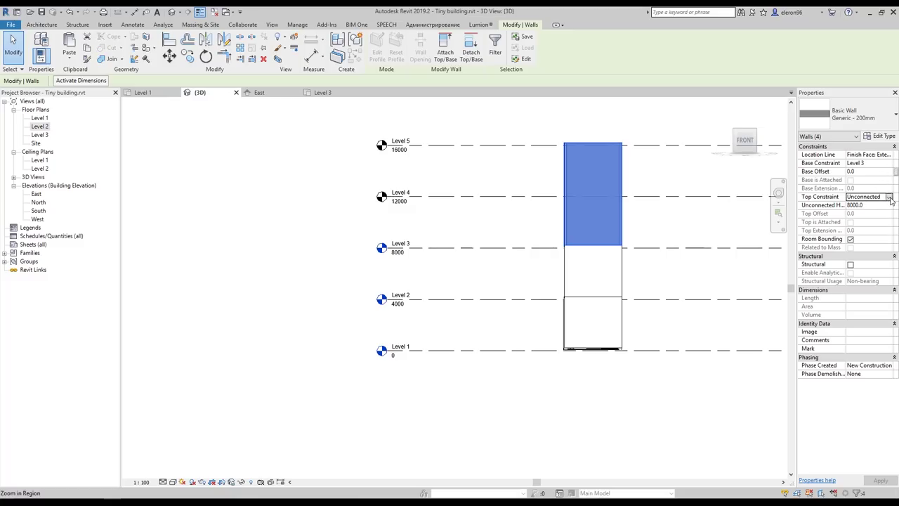
pyautogui.click(888, 196)
pyautogui.click(869, 233)
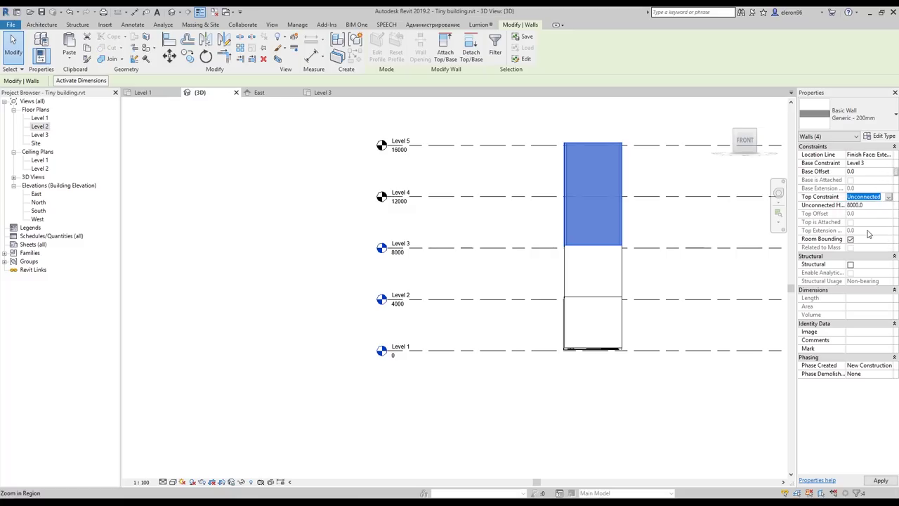
pyautogui.keyDown('shift'); pyautogui.moveTo(634, 216); pyautogui.dragTo(602, 237, button='middle'); pyautogui.keyUp('shift')
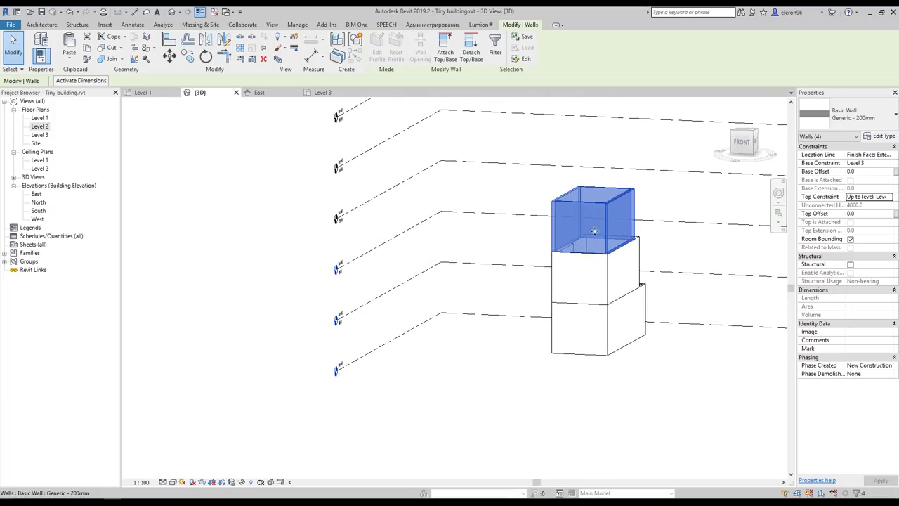
# Copy the four Level 3 walls and paste them aligned to Level 4, Level 5 and Level 6
pyautogui.click(323, 92)
pyautogui.scroll(-4, 364, 203)
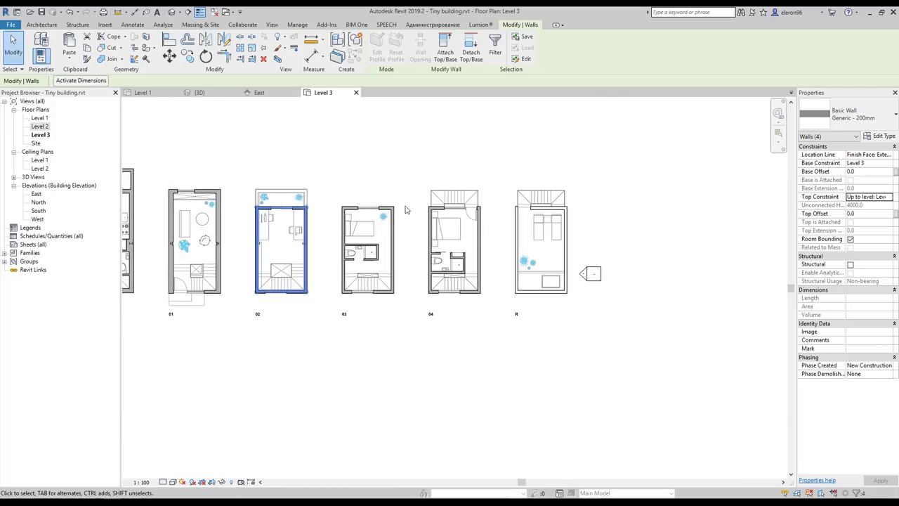
pyautogui.moveTo(428, 237); pyautogui.dragTo(539, 236, button='middle')
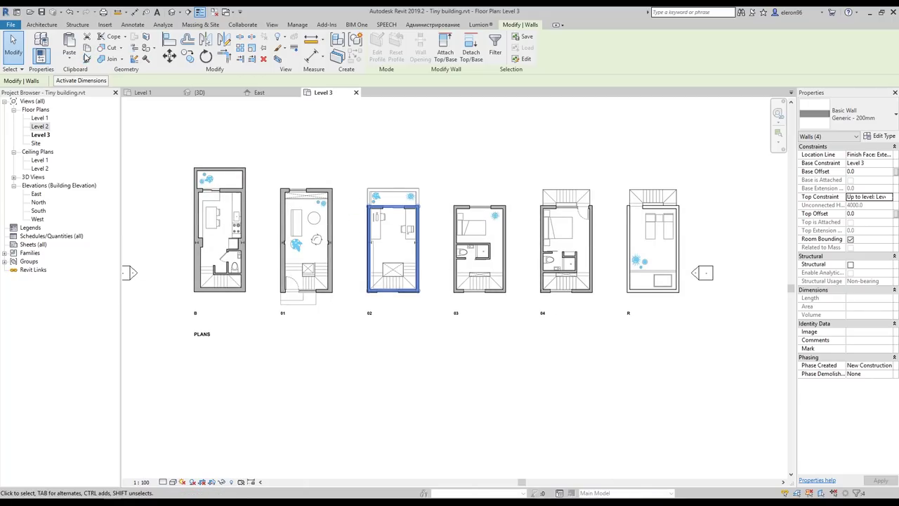
pyautogui.click(87, 47)
pyautogui.click(69, 61)
pyautogui.click(89, 92)
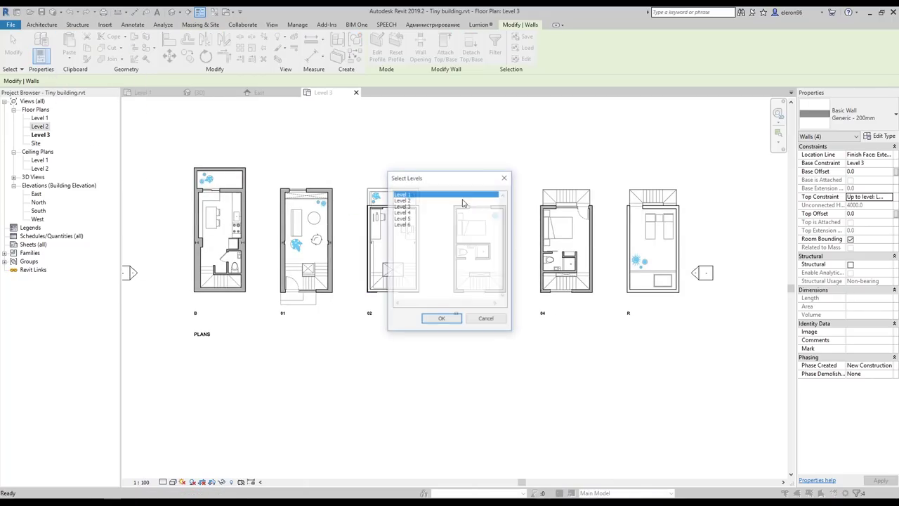
pyautogui.moveTo(410, 212); pyautogui.dragTo(408, 220)
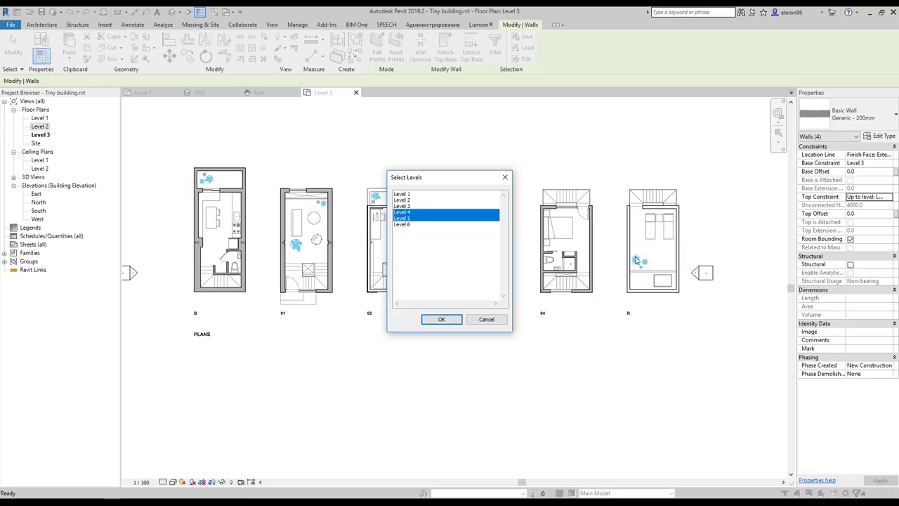
pyautogui.moveTo(406, 229); pyautogui.dragTo(406, 225)
pyautogui.click(441, 319)
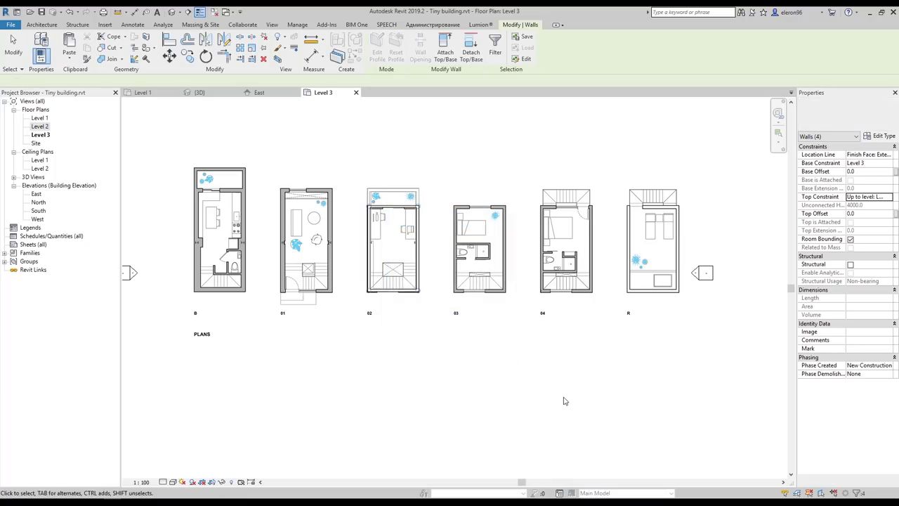
pyautogui.click(507, 351)
# Set the top offset of the four Level 6 walls to 900 mm in the 3D view
pyautogui.click(208, 95)
pyautogui.keyDown('shift'); pyautogui.moveTo(523, 239); pyautogui.dragTo(545, 201, button='middle'); pyautogui.keyUp('shift')
pyautogui.moveTo(542, 203); pyautogui.dragTo(454, 219)
pyautogui.keyDown('shift'); pyautogui.moveTo(524, 205); pyautogui.dragTo(538, 212, button='middle'); pyautogui.keyUp('shift')
pyautogui.scroll(2, 538, 215)
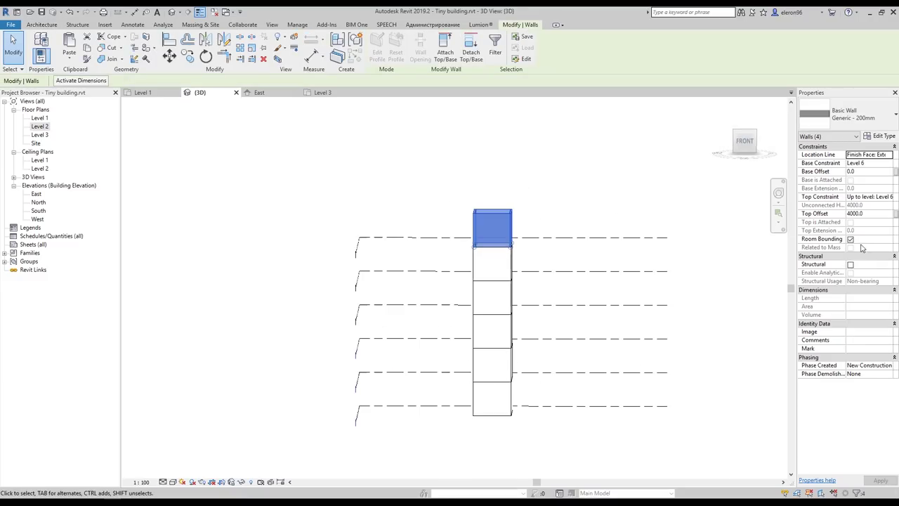
pyautogui.click(889, 197)
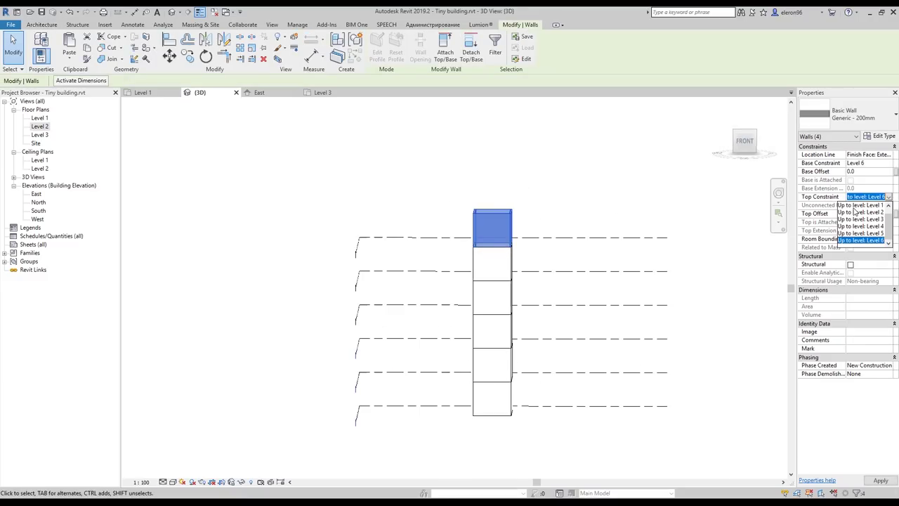
pyautogui.click(890, 198)
pyautogui.click(874, 214)
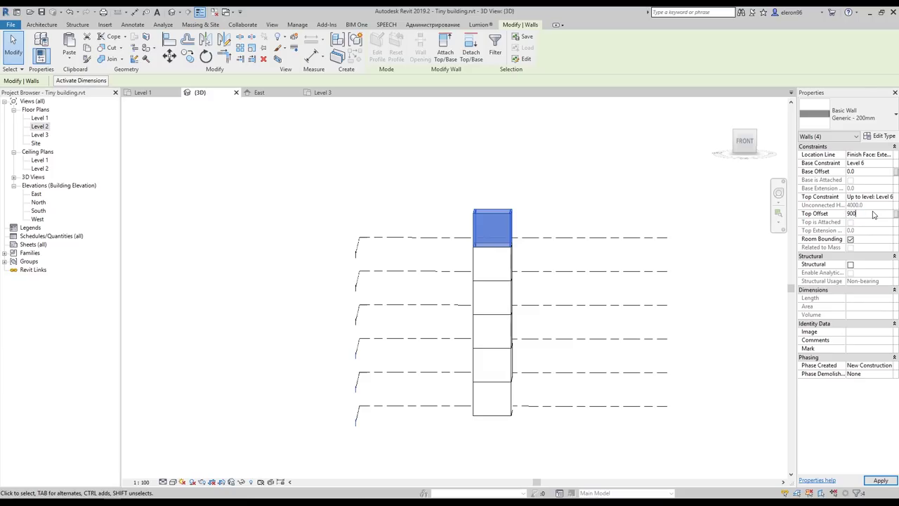
pyautogui.click(554, 191)
pyautogui.keyDown('shift'); pyautogui.moveTo(554, 190); pyautogui.dragTo(452, 286, button='middle'); pyautogui.keyUp('shift')
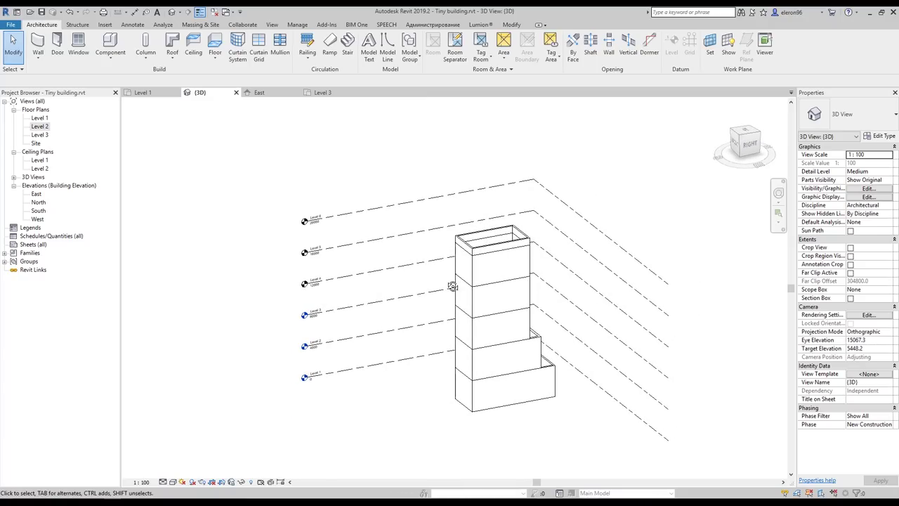
# Examine plans B to R in the Level 3 view and compare them with the tower's stacked volumes in 3D
pyautogui.click(319, 91)
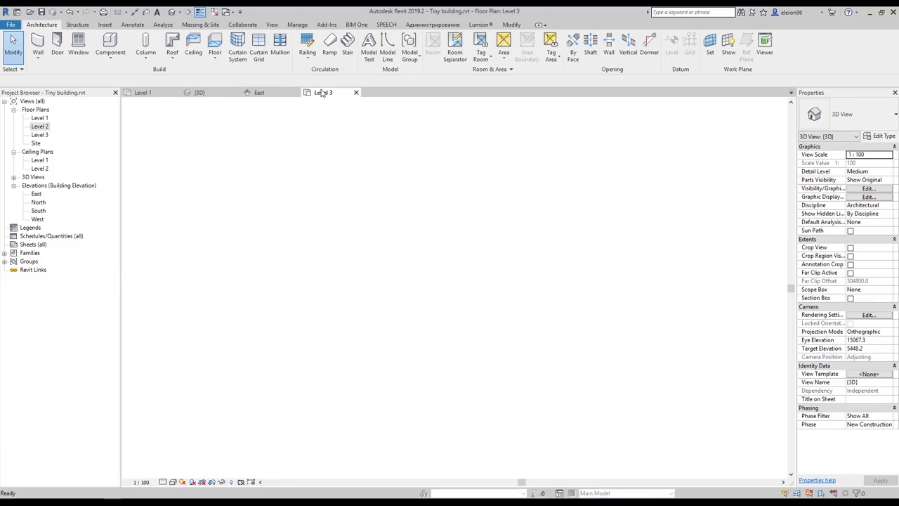
pyautogui.moveTo(202, 251); pyautogui.dragTo(305, 236, button='middle')
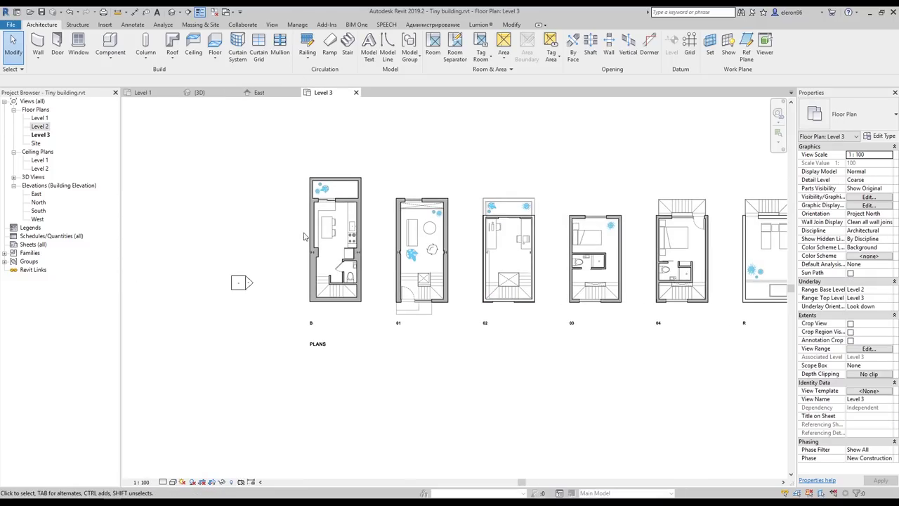
pyautogui.scroll(3, 327, 214)
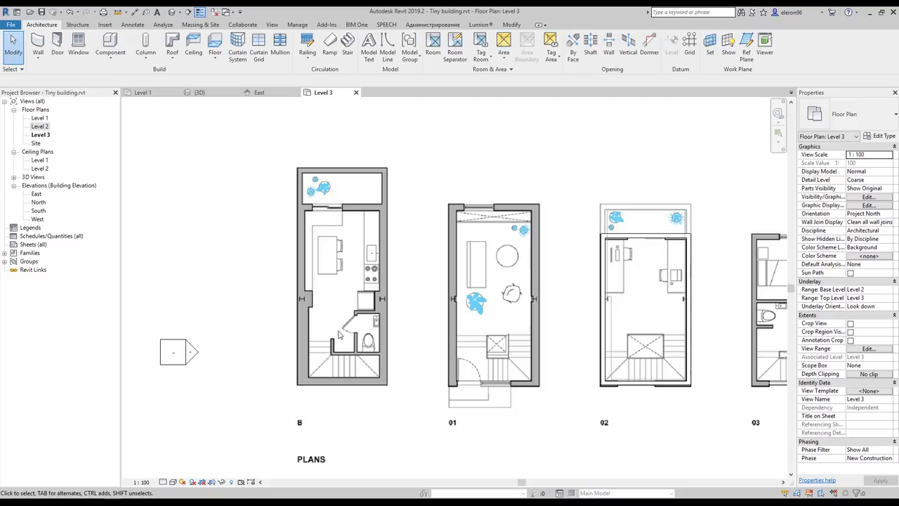
pyautogui.moveTo(590, 374); pyautogui.dragTo(286, 326, button='middle')
pyautogui.moveTo(574, 355); pyautogui.dragTo(417, 362, button='middle')
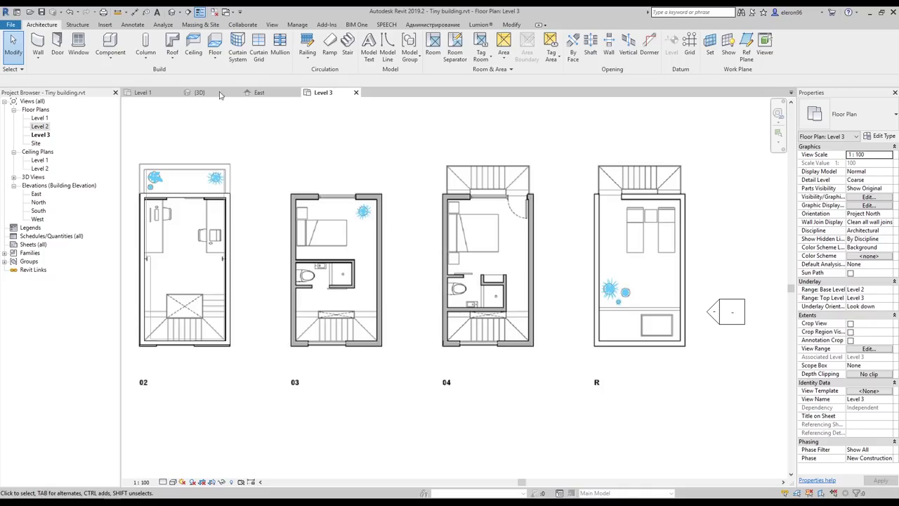
pyautogui.click(197, 93)
pyautogui.keyDown('shift'); pyautogui.moveTo(437, 365); pyautogui.dragTo(611, 278, button='middle'); pyautogui.keyUp('shift')
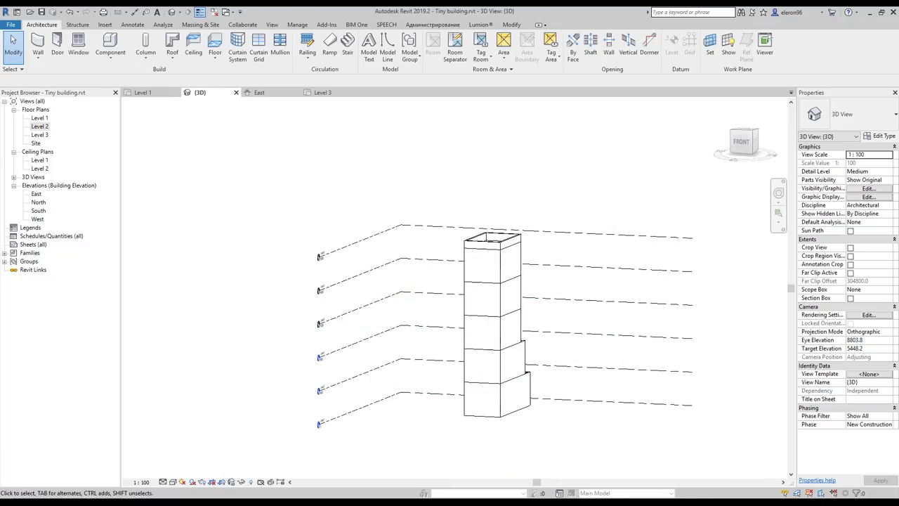
# Switch to the browser and go back through the Tiny Tower gallery to the first exterior photo of the street facade
pyautogui.hotkey('alt', 'Tab')
pyautogui.click(20, 278)
pyautogui.click(21, 278)
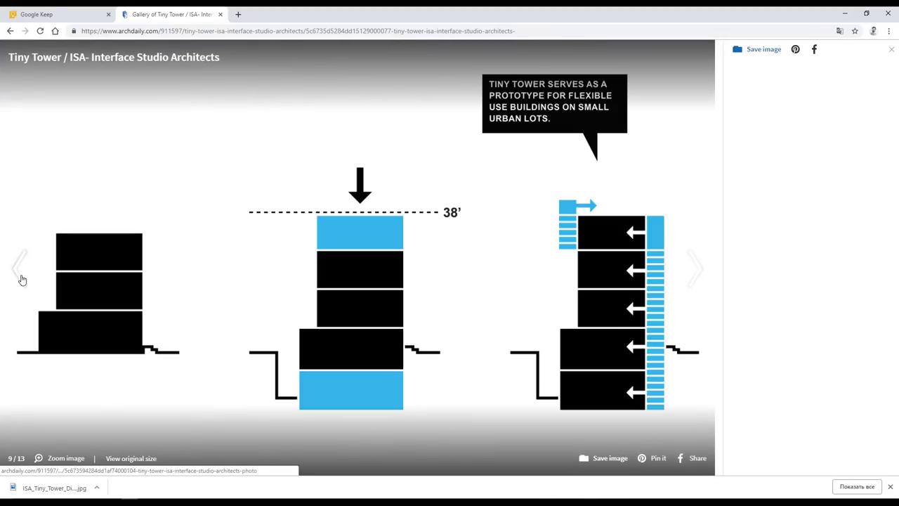
pyautogui.click(20, 278)
pyautogui.click(21, 279)
pyautogui.click(21, 278)
pyautogui.click(21, 279)
pyautogui.click(21, 279)
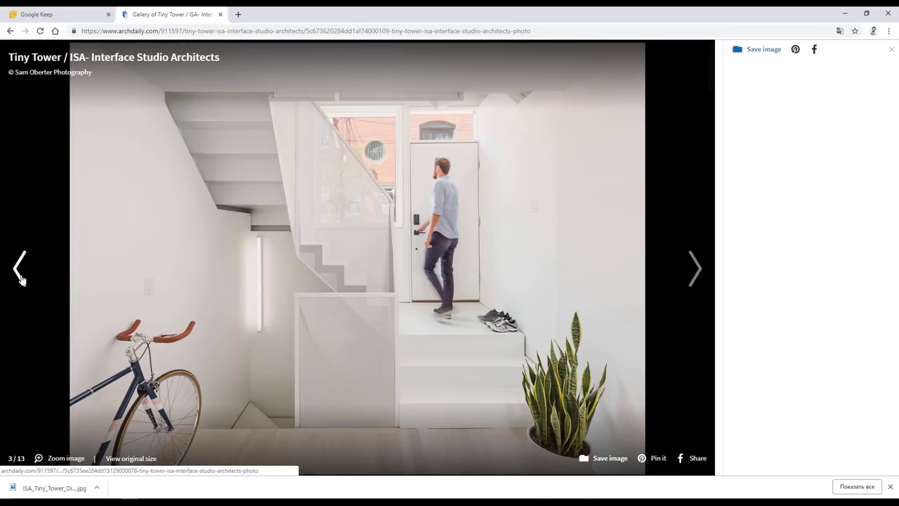
pyautogui.click(21, 279)
pyautogui.click(21, 279)
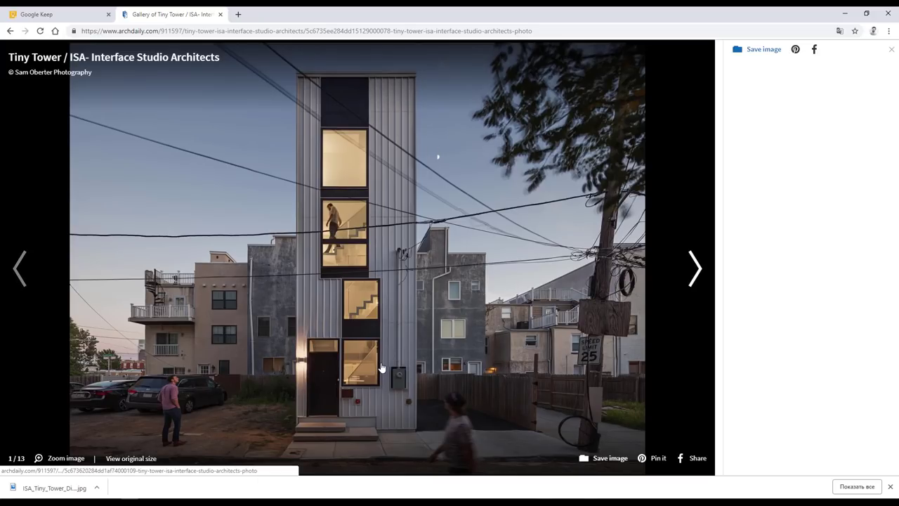